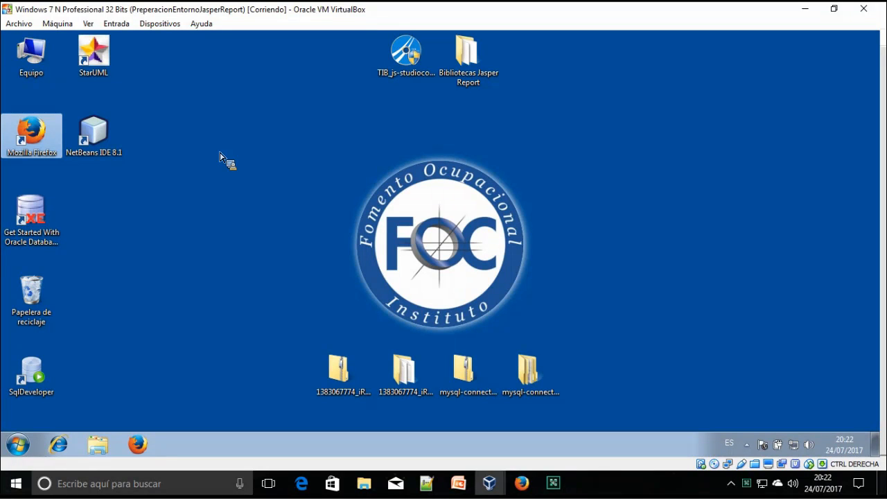
Launch Firefox in the guest, then bring the host Adobe Connect meeting page to the front
click(219, 153)
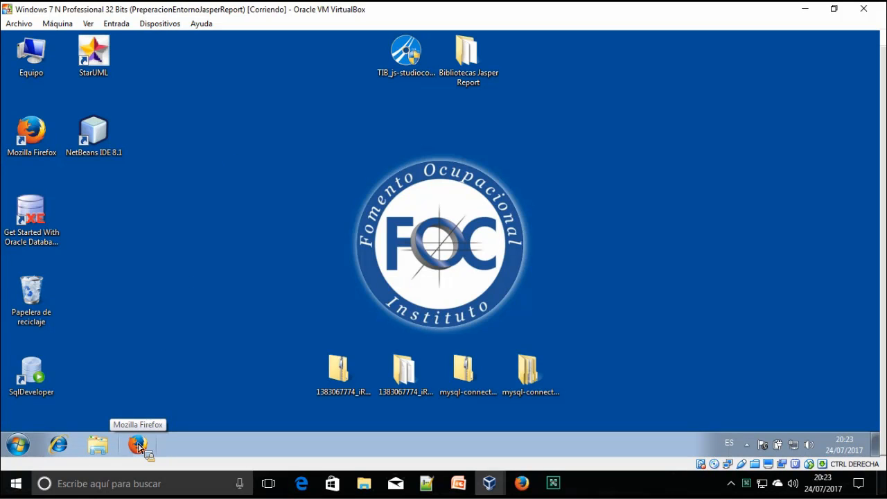
click(138, 444)
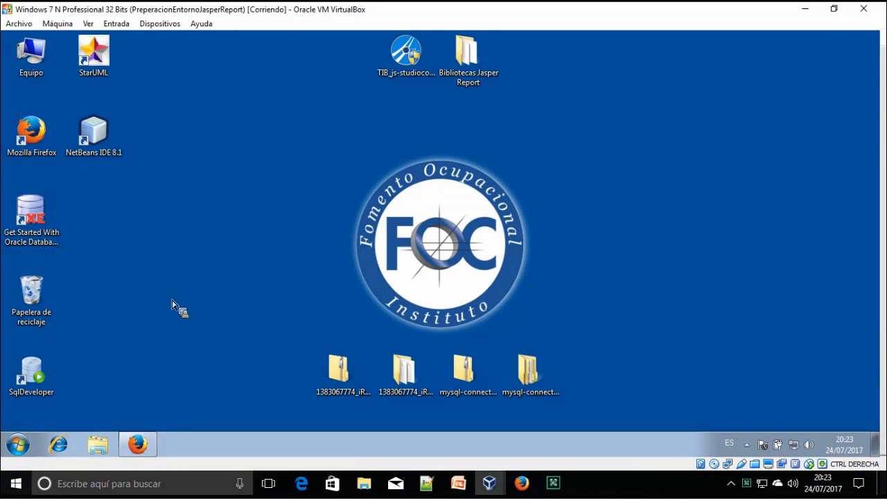
click(524, 483)
click(523, 483)
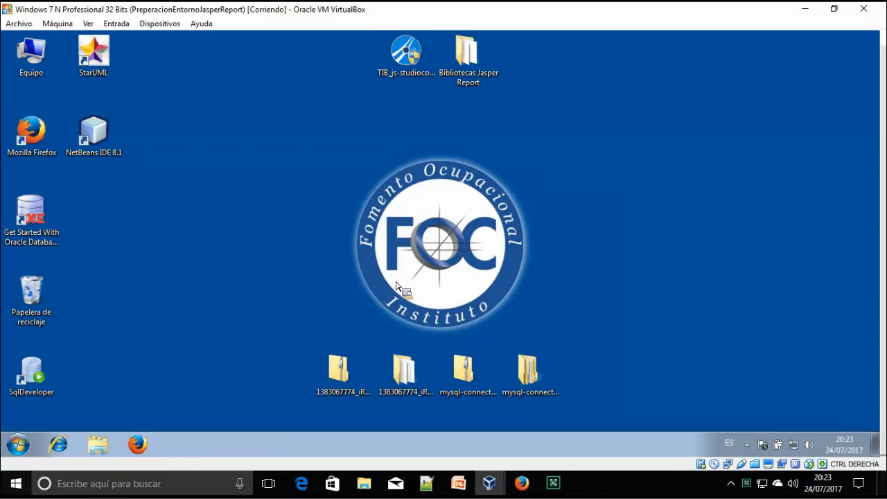
click(524, 483)
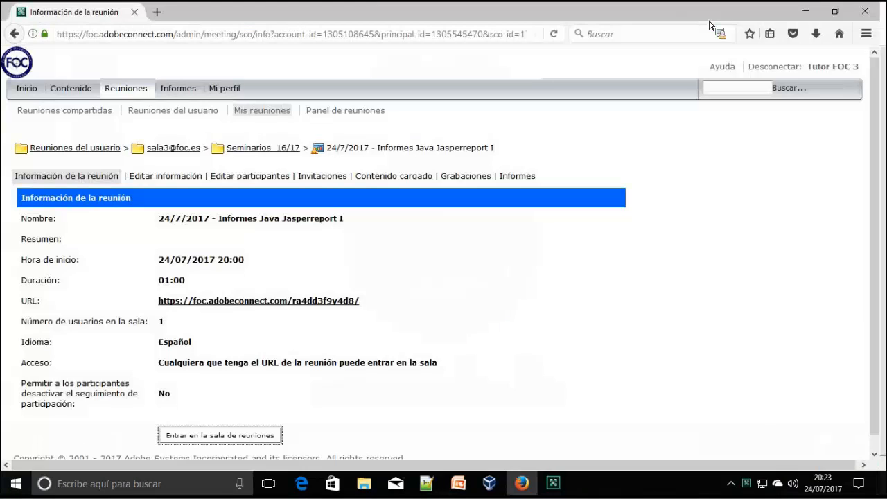
In a new private window, search Google for 'jasperreport community' and open the Jaspersoft Community result
click(867, 34)
click(785, 111)
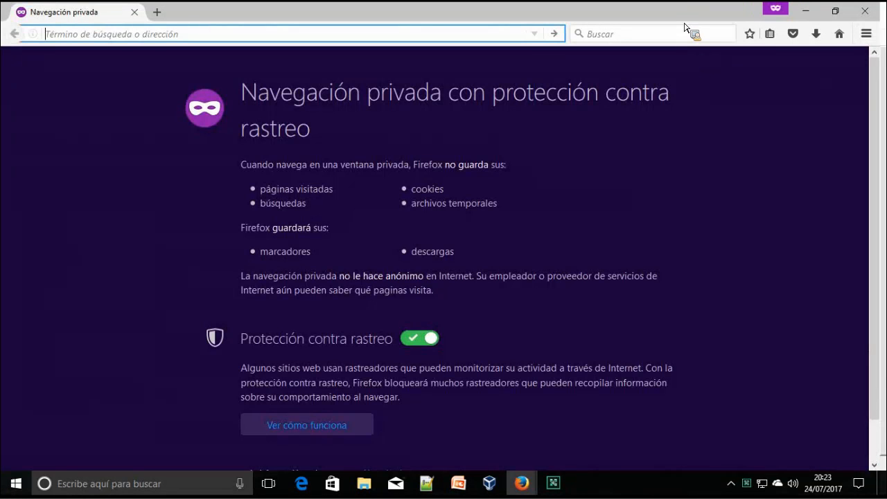
click(683, 33)
text(jasper)
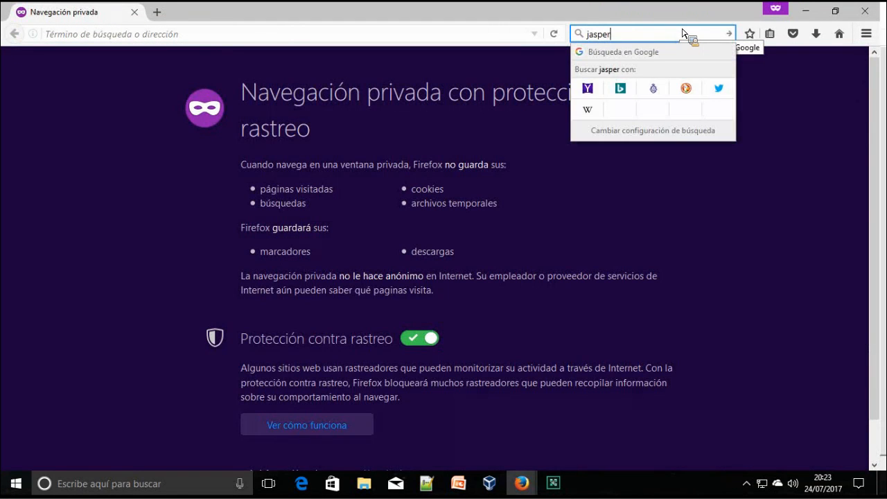
text(report community)
key(Return)
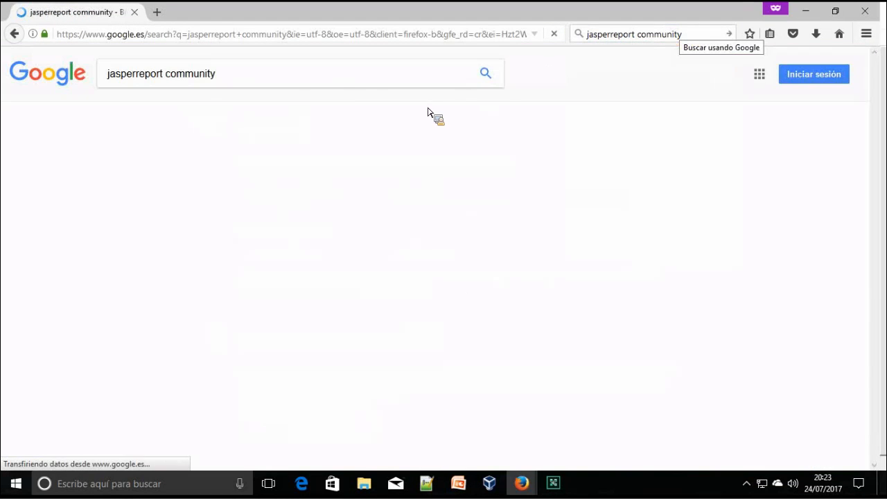
drag(215, 76, 5, 178)
click(187, 266)
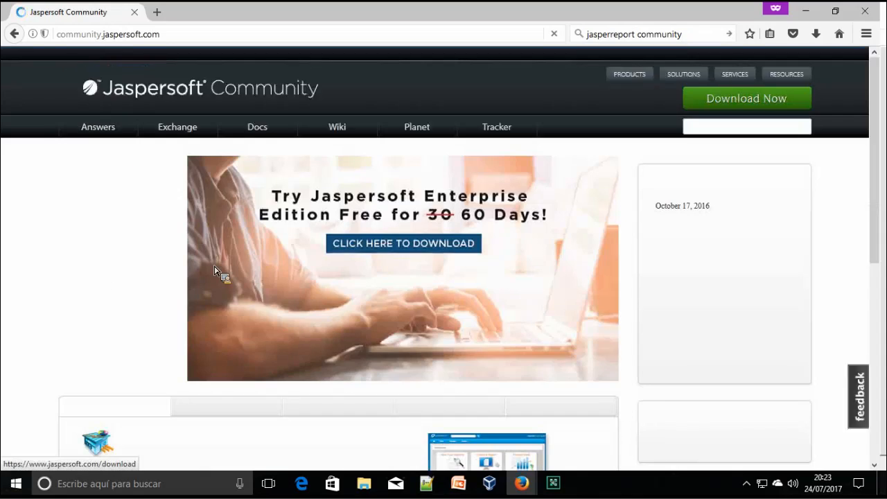
Scroll to the product tabs and read the JasperReports Server and Library descriptions
scroll(229, 264, down, 5)
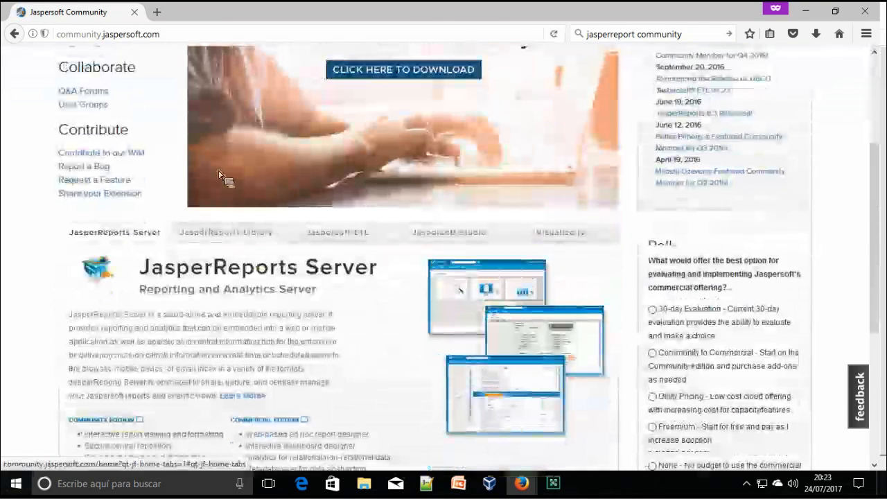
scroll(134, 159, down, 3)
drag(213, 147, 388, 167)
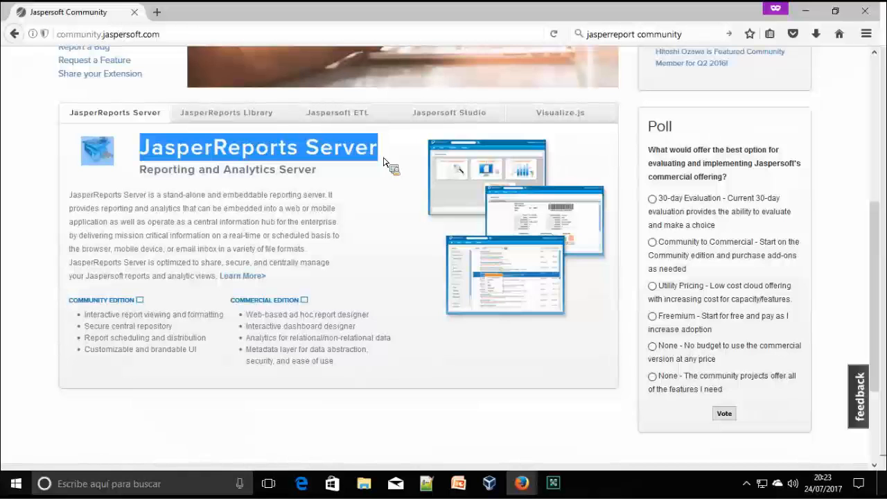
drag(379, 165, 391, 229)
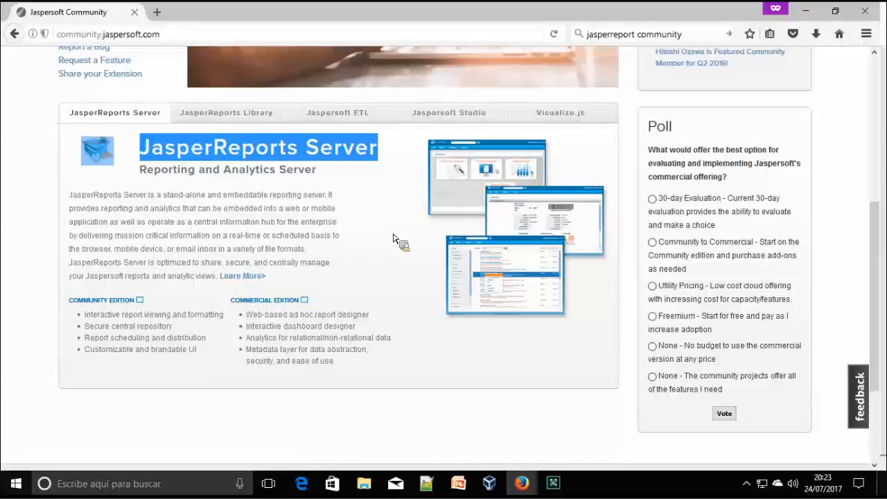
drag(399, 272, 398, 253)
drag(576, 270, 588, 199)
drag(253, 122, 239, 158)
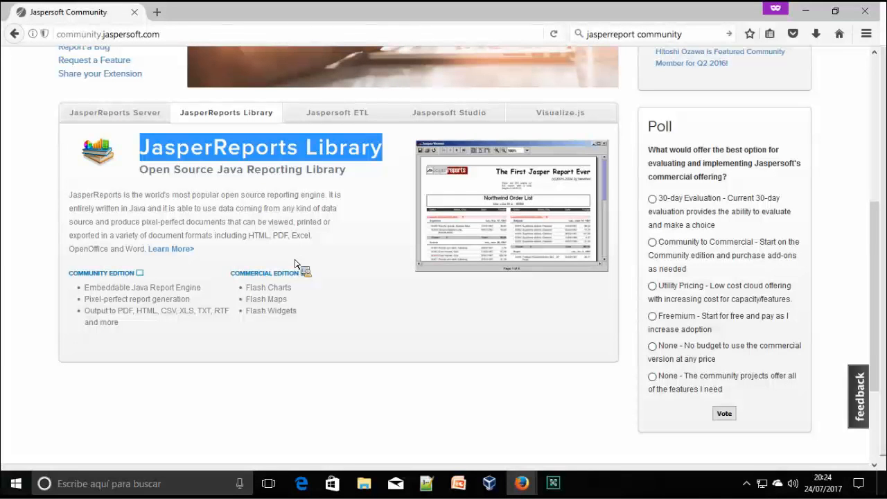
drag(330, 120, 300, 192)
drag(391, 151, 142, 154)
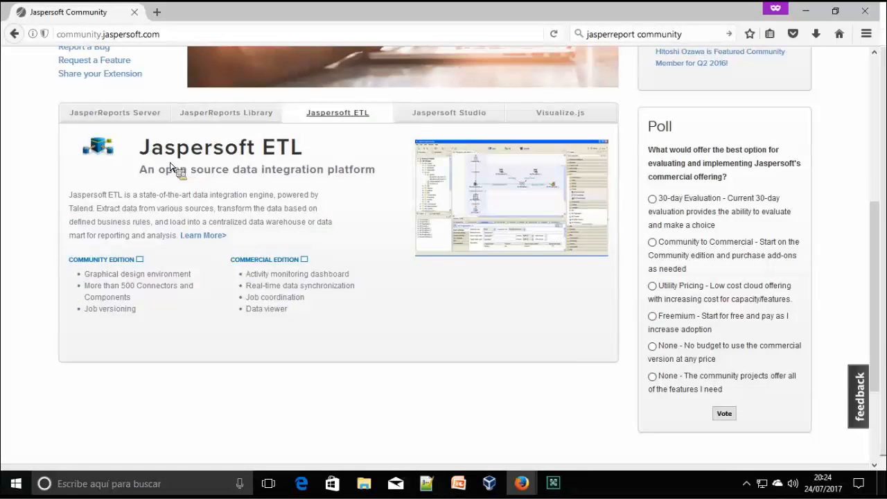
Read the Jaspersoft ETL and Jaspersoft Studio product descriptions
drag(263, 153, 386, 191)
drag(311, 182, 354, 200)
drag(264, 91, 315, 221)
drag(449, 140, 250, 255)
scroll(368, 233, up, 3)
scroll(382, 257, down, 2)
View the Visualize.js description, then open the Jaspersoft Studio project page via Learn More
drag(457, 221, 475, 263)
drag(374, 270, 420, 241)
drag(484, 252, 510, 283)
drag(499, 216, 414, 283)
scroll(430, 278, down, 1)
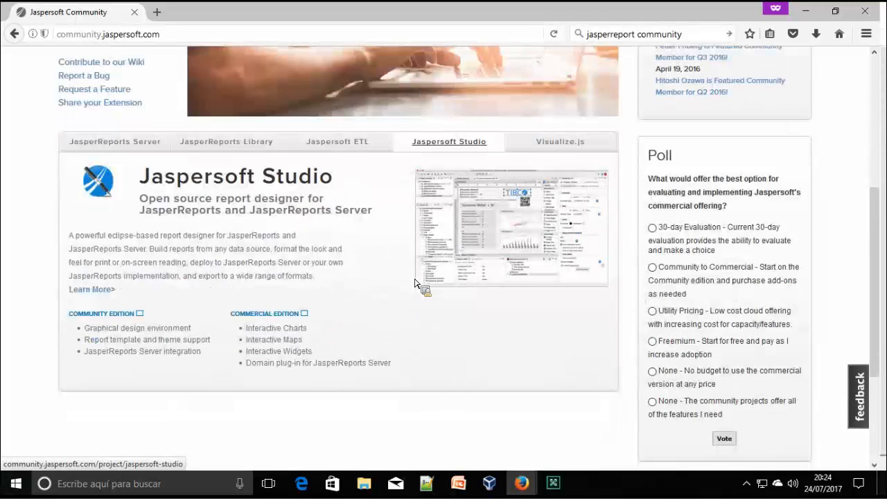
scroll(388, 281, down, 1)
click(91, 261)
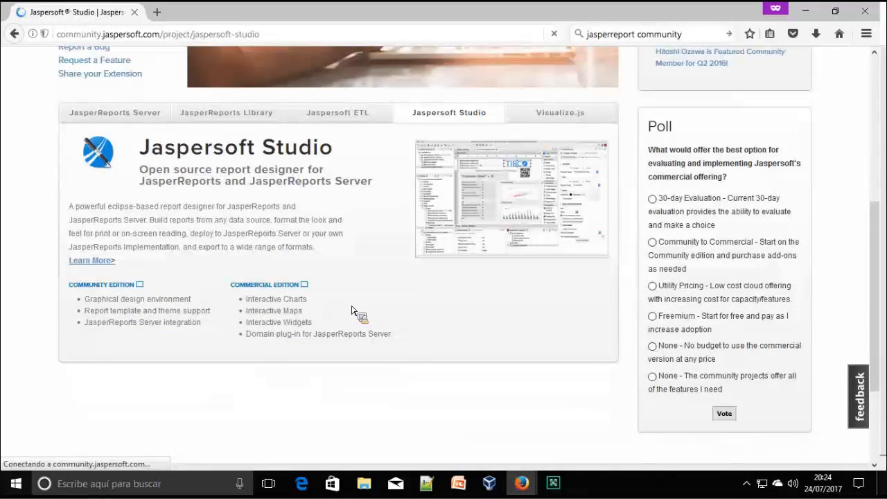
Open the Jaspersoft Studio Releases list and scroll to the 6.4.0 Download files
scroll(364, 312, down, 2)
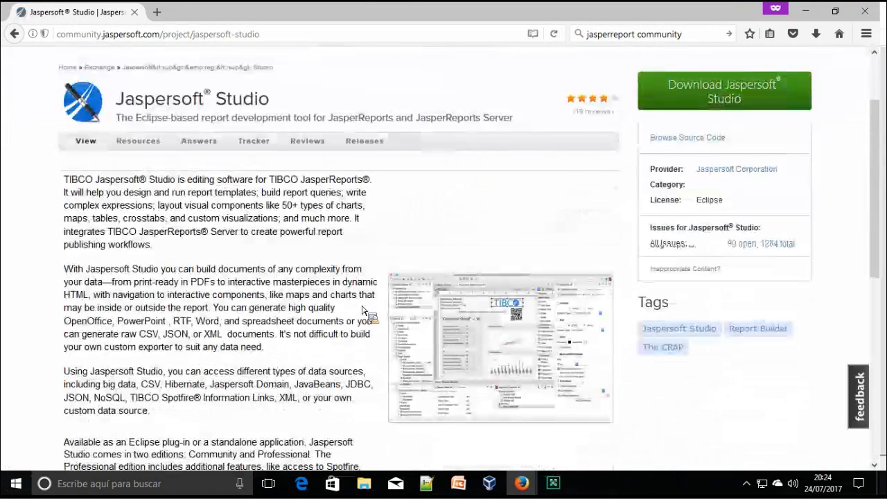
scroll(364, 312, down, 3)
scroll(297, 264, up, 1)
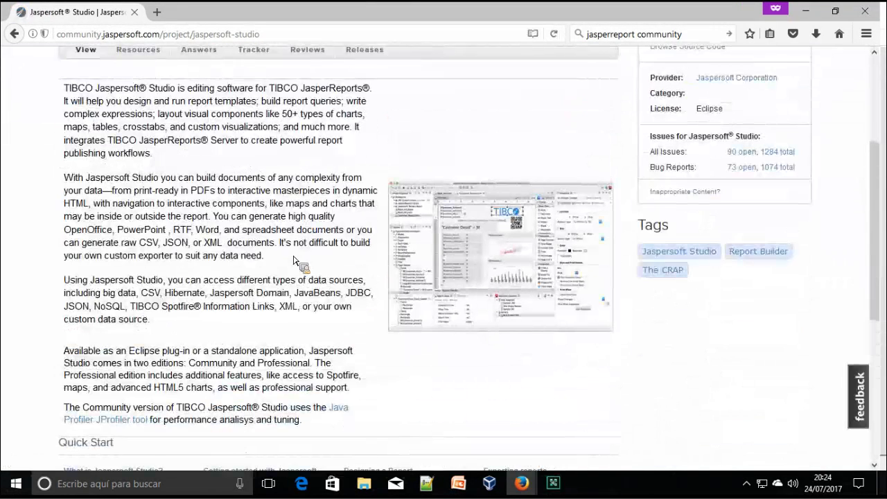
scroll(297, 264, up, 1)
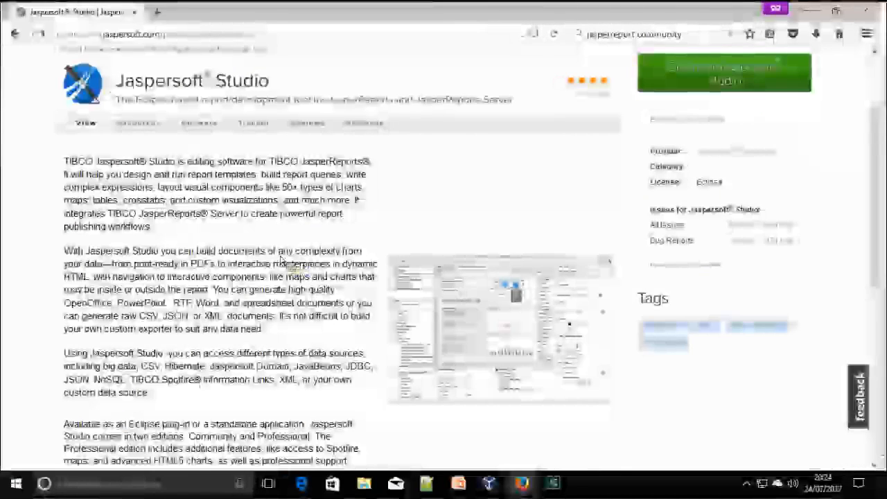
scroll(287, 253, up, 1)
drag(269, 155, 385, 207)
click(380, 201)
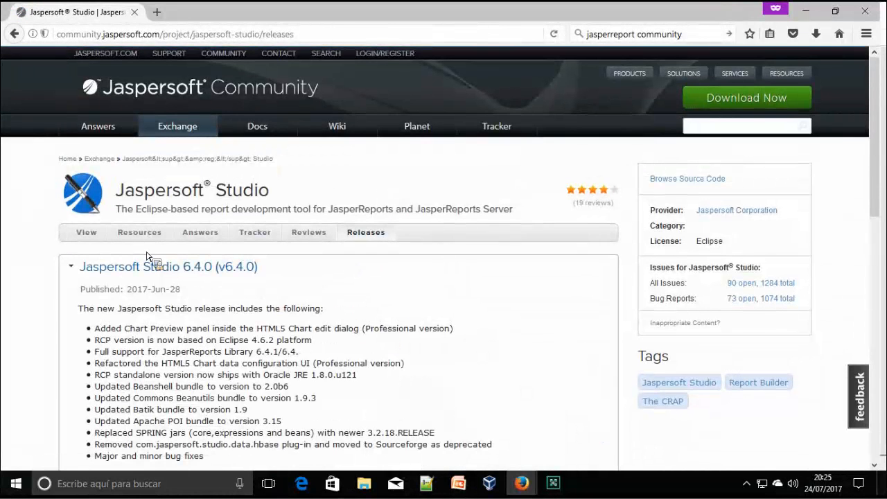
scroll(186, 269, down, 2)
mouse_move(188, 205)
mouse_down()
mouse_move(278, 212)
mouse_move(355, 307)
mouse_move(337, 245)
mouse_move(307, 370)
mouse_move(299, 263)
mouse_move(273, 204)
mouse_move(273, 231)
mouse_move(307, 257)
mouse_move(380, 257)
mouse_move(301, 113)
mouse_move(318, 236)
mouse_move(291, 382)
mouse_move(311, 228)
mouse_move(307, 174)
mouse_move(303, 166)
mouse_move(303, 361)
mouse_move(316, 347)
mouse_move(283, 229)
mouse_move(326, 214)
mouse_move(325, 246)
mouse_move(208, 217)
mouse_move(274, 219)
mouse_up()
scroll(347, 257, down, 4)
scroll(312, 228, down, 2)
scroll(316, 346, up, 3)
Inspect the 6.4.0 files: windows_x86_64.exe, windows_x86.exe, windows_x86.zip and macosx_x86_64.dmg
double_click(319, 227)
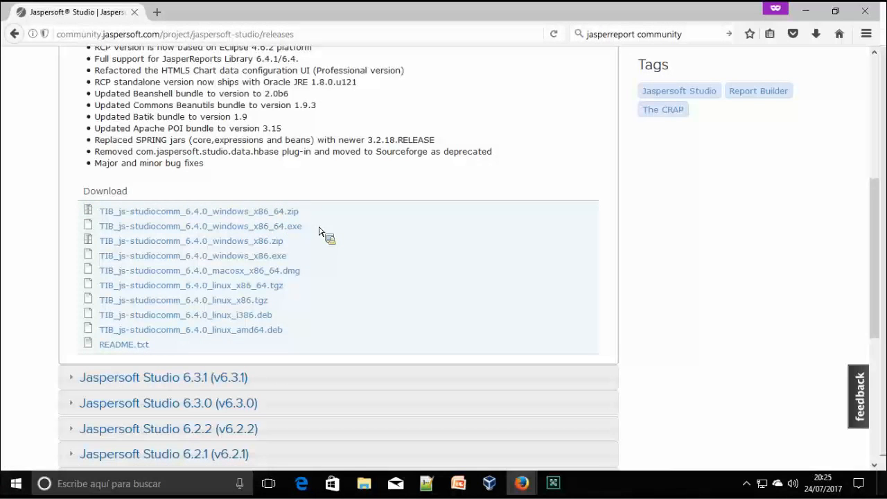
drag(319, 231, 104, 236)
drag(303, 259, 83, 258)
drag(281, 247, 303, 246)
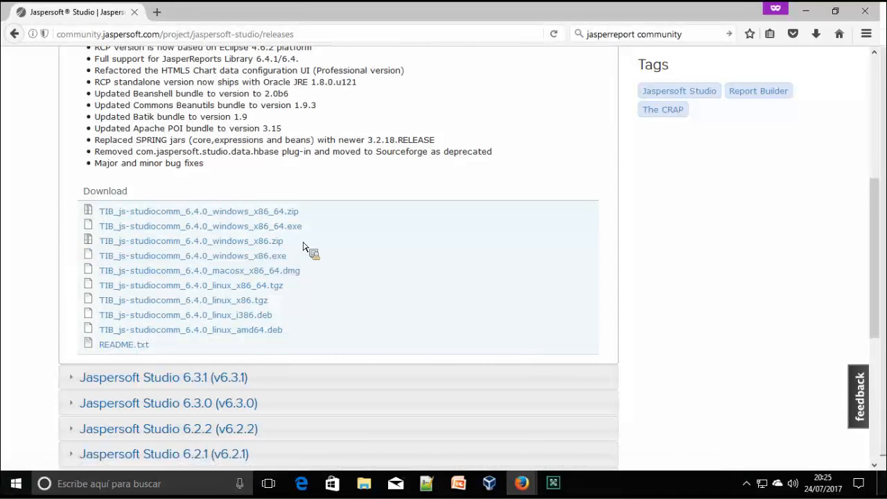
triple_click(303, 246)
double_click(305, 262)
drag(242, 323, 40, 266)
click(375, 337)
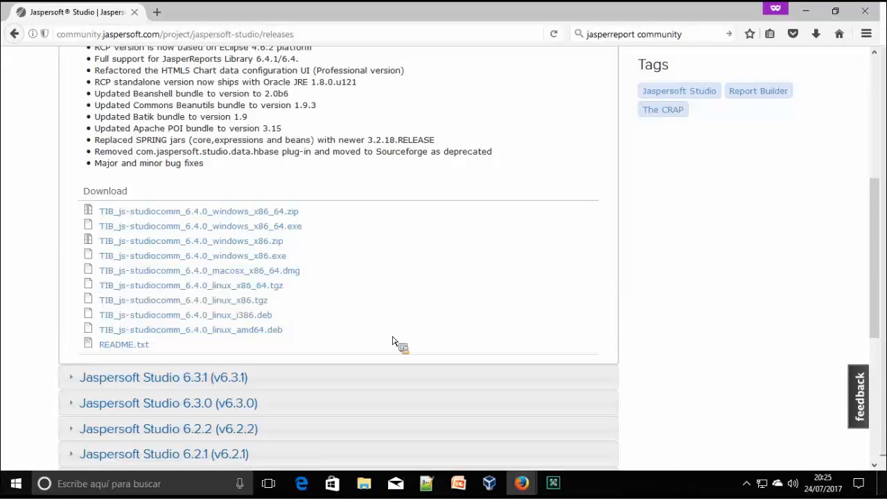
triple_click(334, 277)
drag(312, 252, 666, 108)
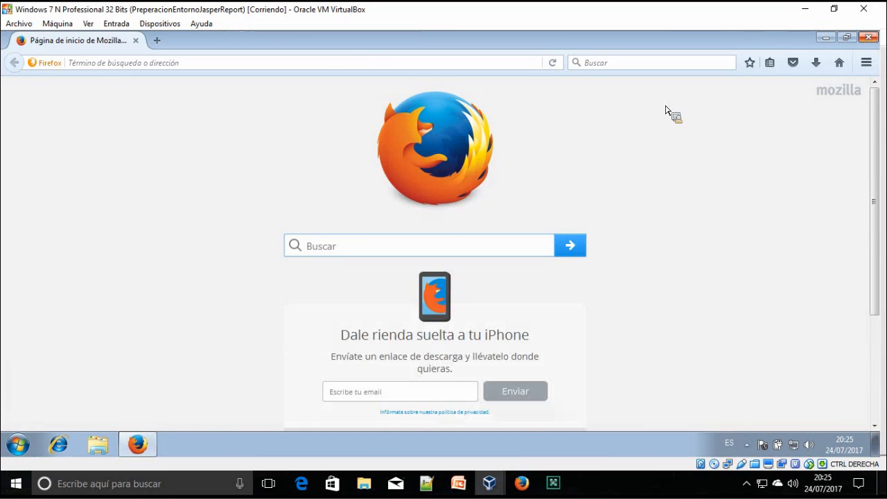
Close the guest Firefox and open Equipo's Propiedades showing 32-bit Windows 7 with 2,00 GB RAM
click(868, 37)
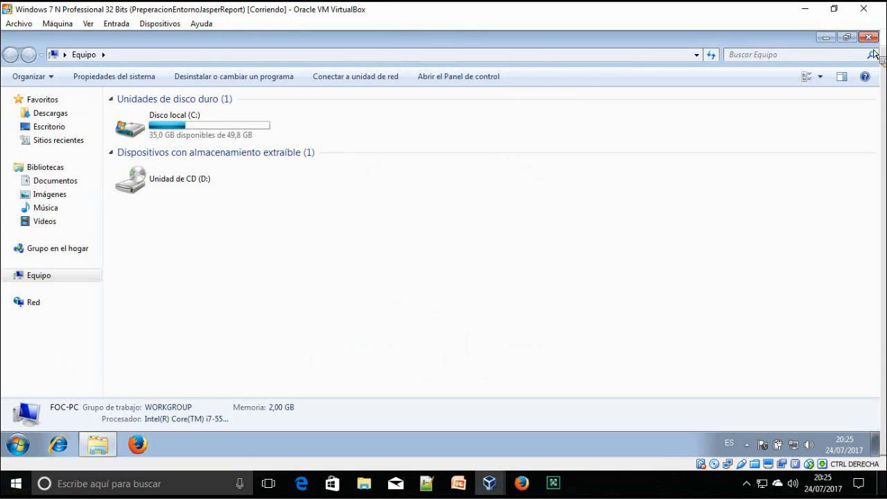
click(868, 38)
right_click(43, 54)
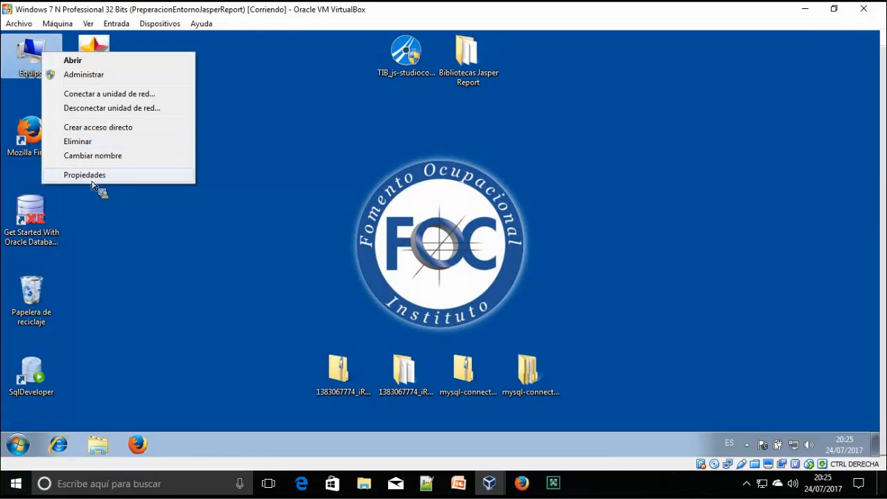
click(92, 180)
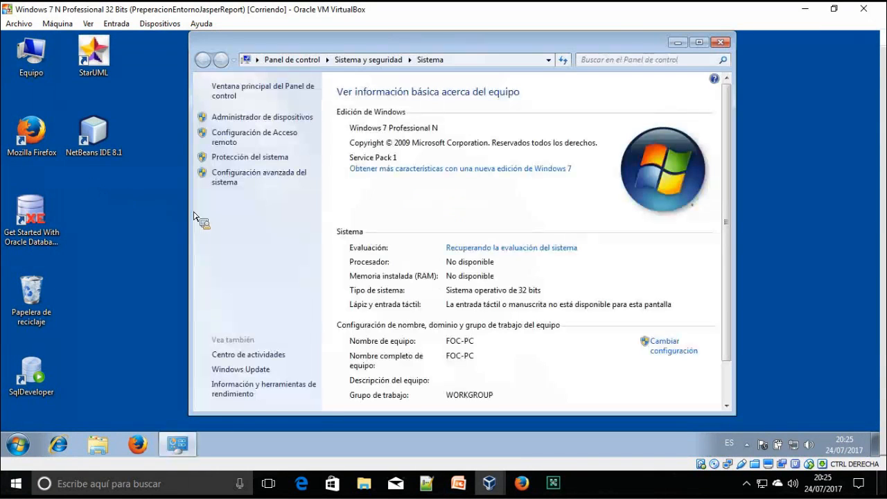
scroll(459, 290, down, 1)
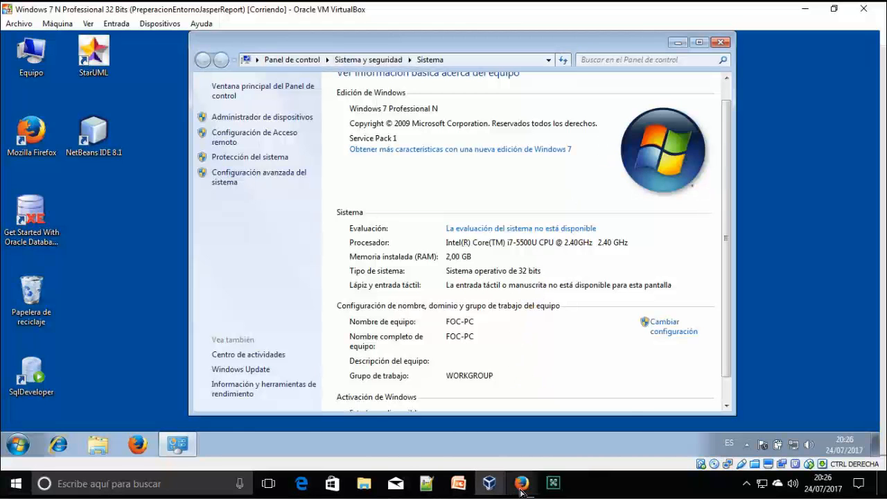
On the releases page, highlight the 32-bit Windows downloads, including TIB_js-studiocomm_6.4.0_windows_x86.zip
mouse_move(522, 487)
click(530, 456)
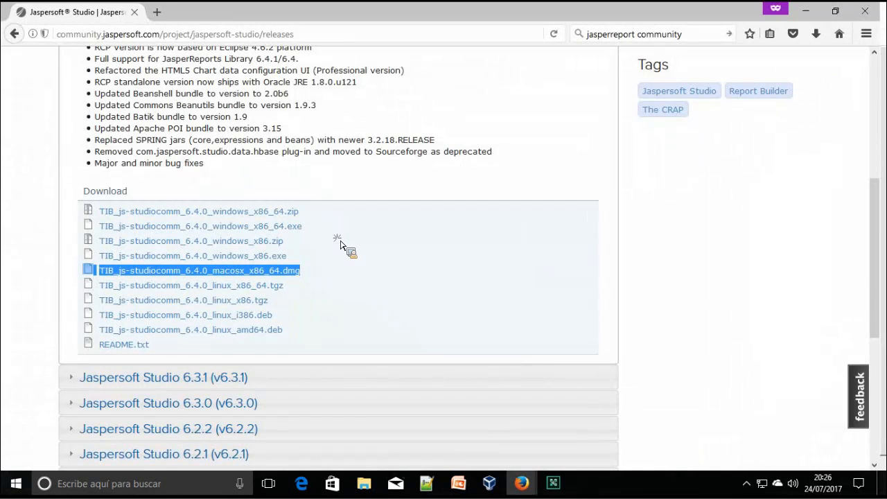
click(321, 261)
mouse_move(295, 250)
mouse_down()
mouse_move(284, 287)
mouse_move(272, 279)
mouse_move(306, 277)
mouse_move(305, 251)
mouse_up()
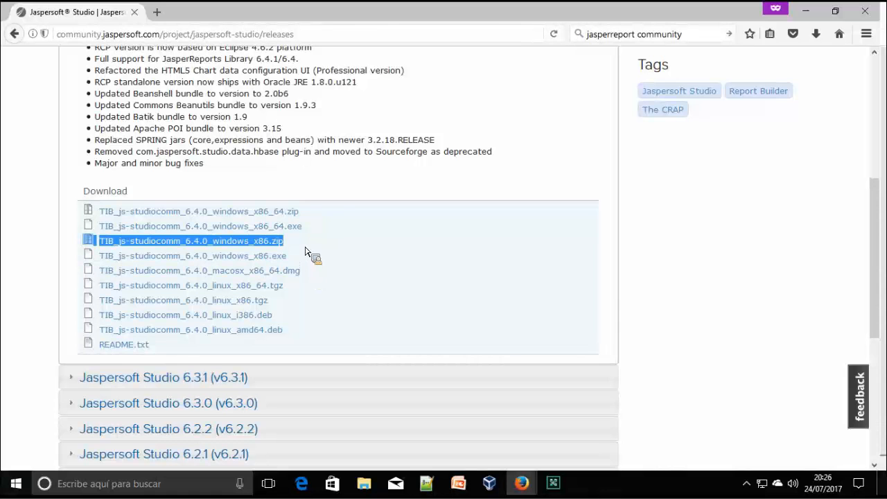
drag(305, 251, 386, 132)
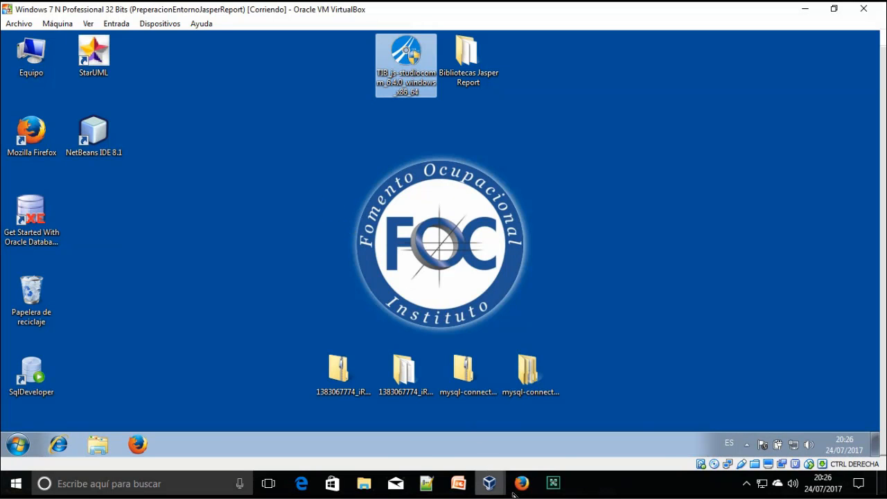
Revisit the Jaspersoft releases page and highlight the Jaspersoft® Studio title
mouse_move(520, 486)
click(580, 429)
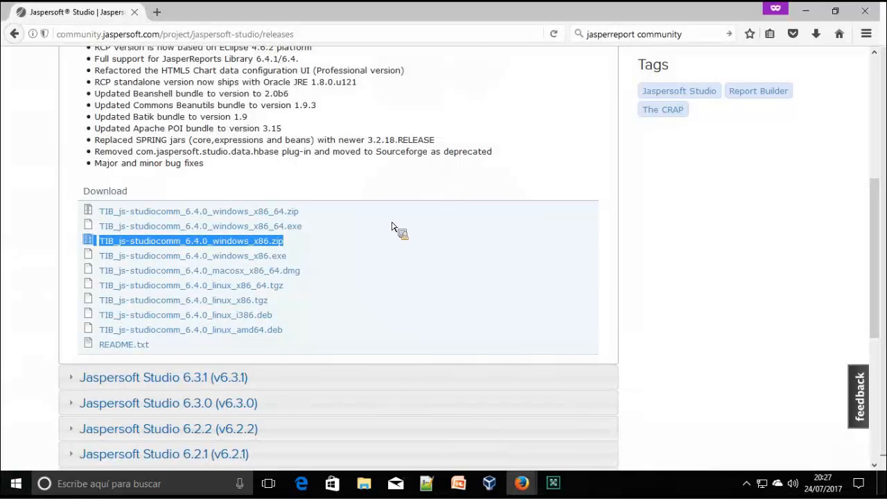
scroll(253, 406, up, 5)
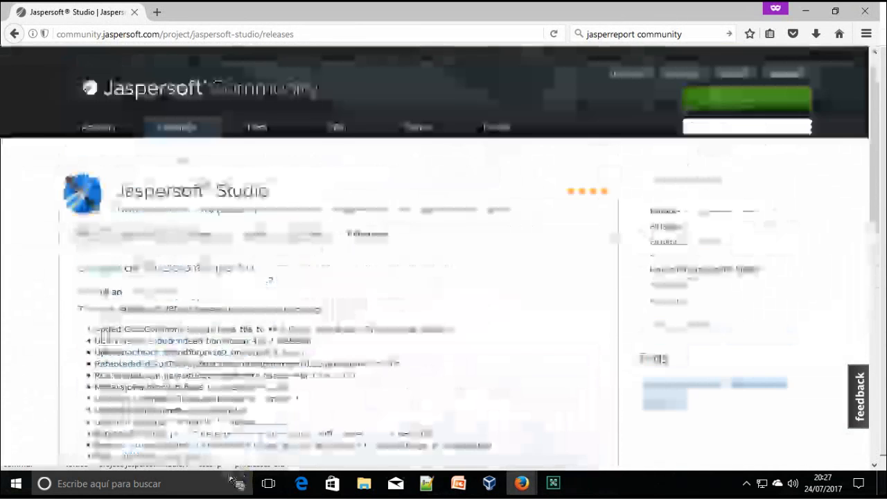
drag(115, 191, 309, 200)
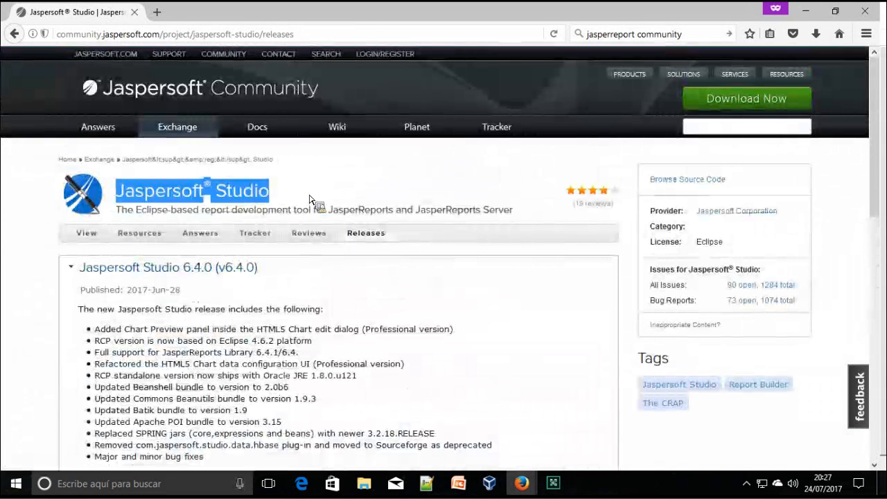
scroll(311, 202, down, 2)
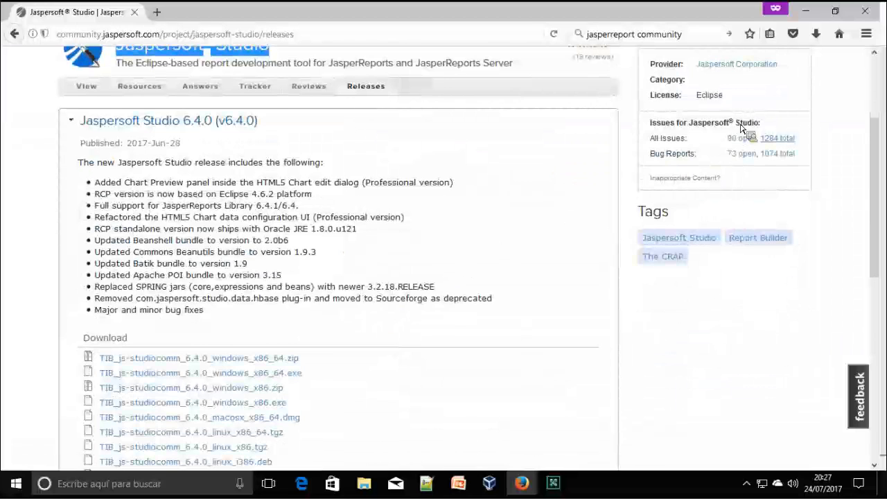
Minimize Firefox and request closing the Windows 7 virtual machine with Ctrl+Q
click(806, 10)
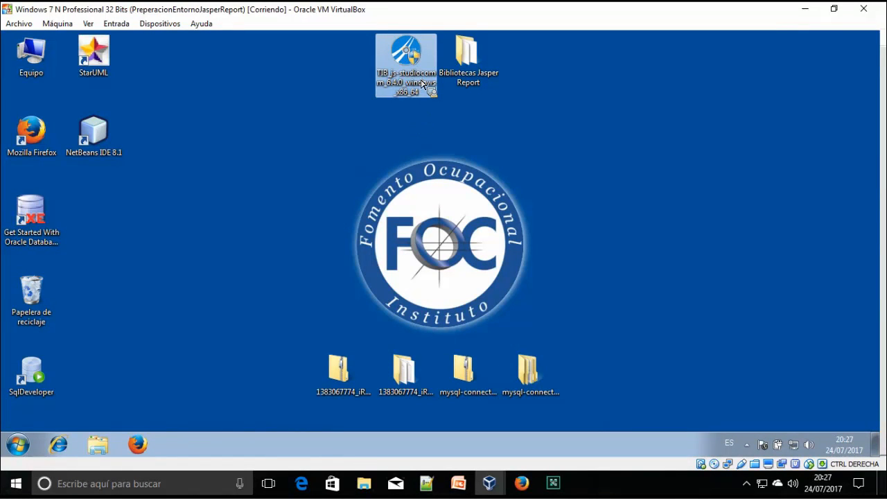
click(14, 448)
click(427, 73)
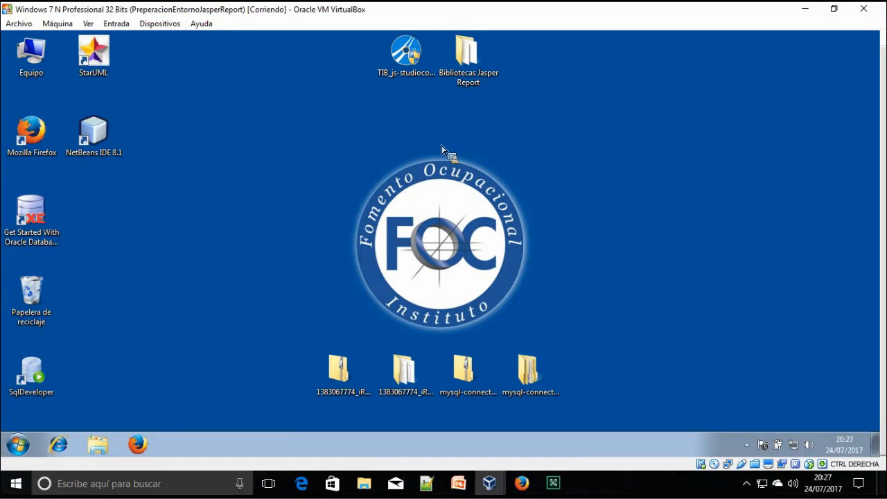
key(ctrl+q)
Power off the VM and restore the HerramientaFinal snapshot without saving the current state
click(444, 284)
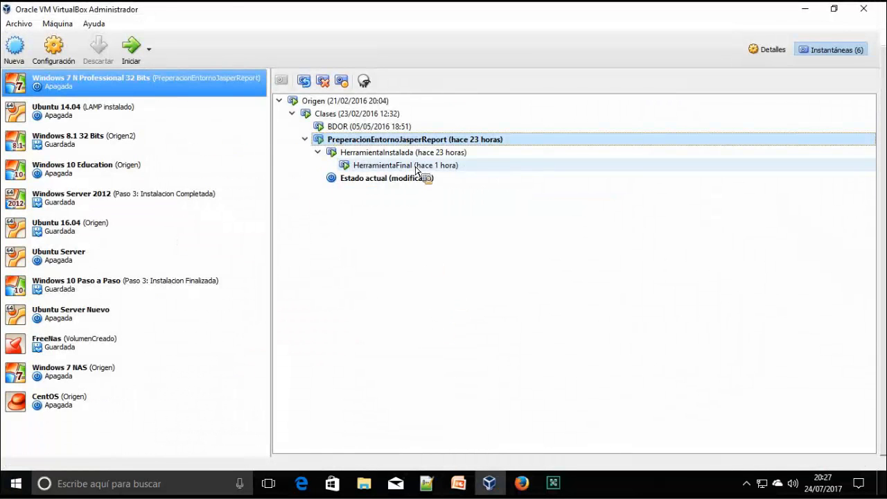
click(417, 166)
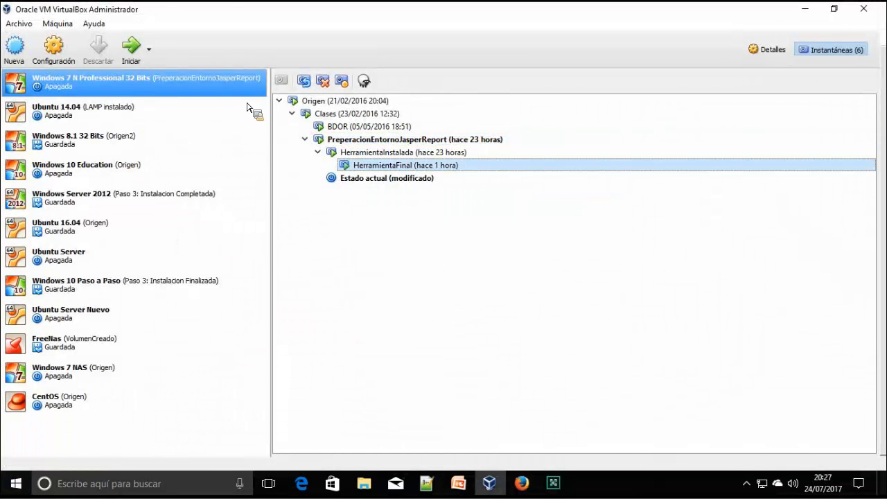
click(305, 81)
click(409, 263)
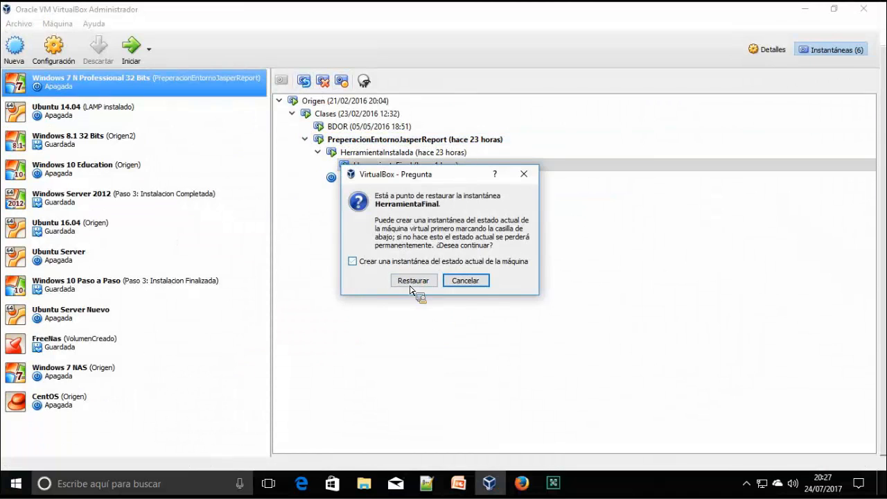
click(412, 282)
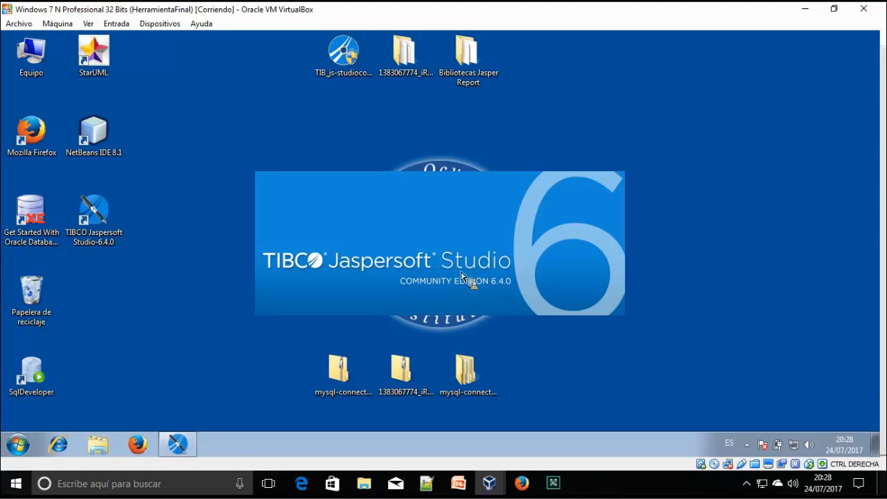
Show slide 17 of Generacion_Informes_JasperReport.pptx and select its introductory paragraph
click(458, 484)
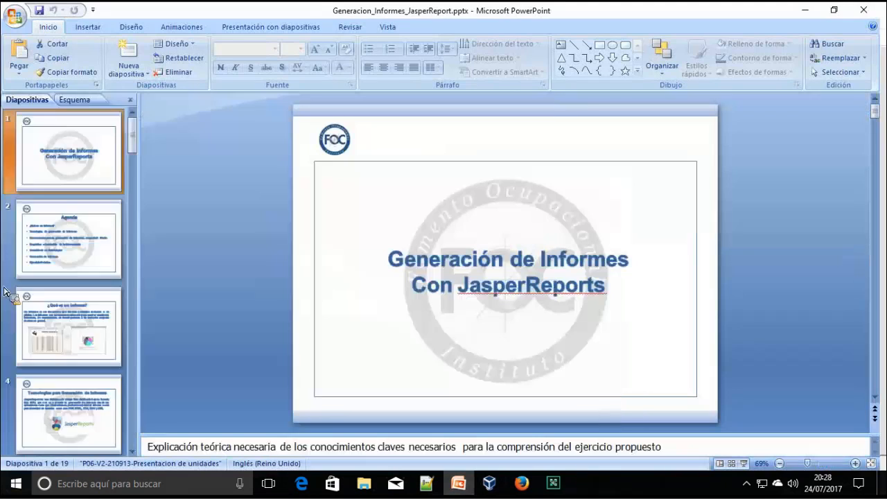
click(92, 174)
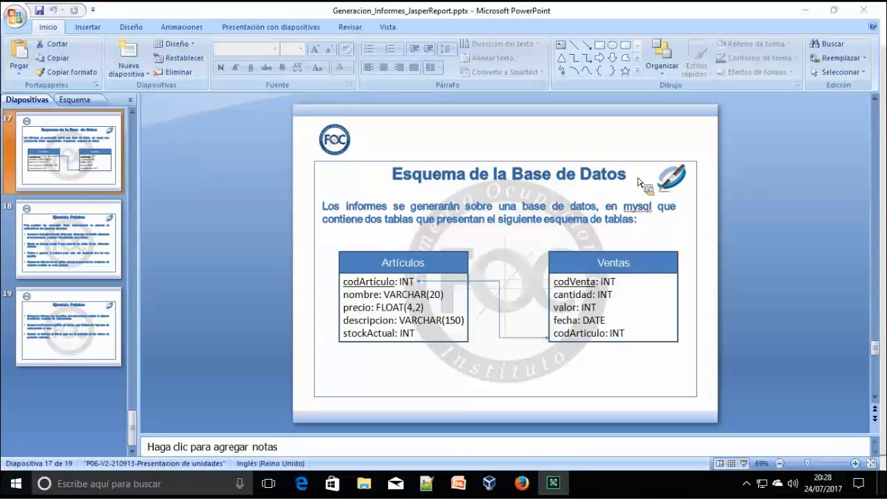
click(538, 215)
triple_click(538, 215)
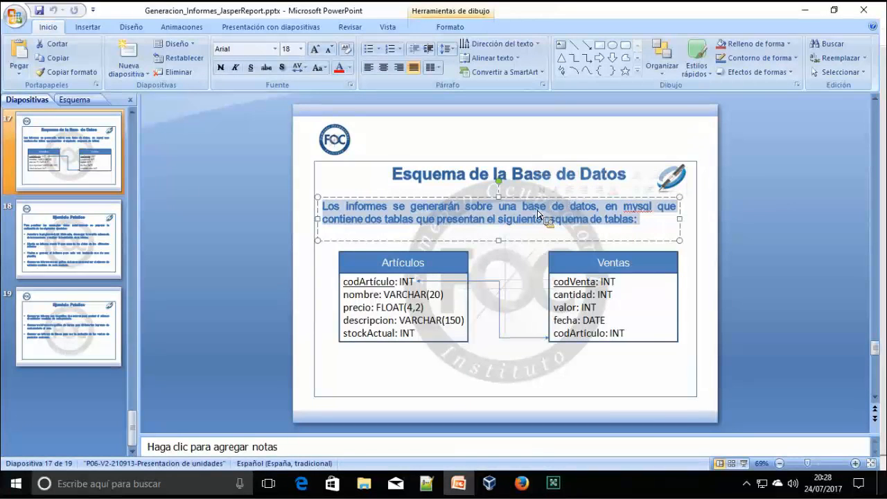
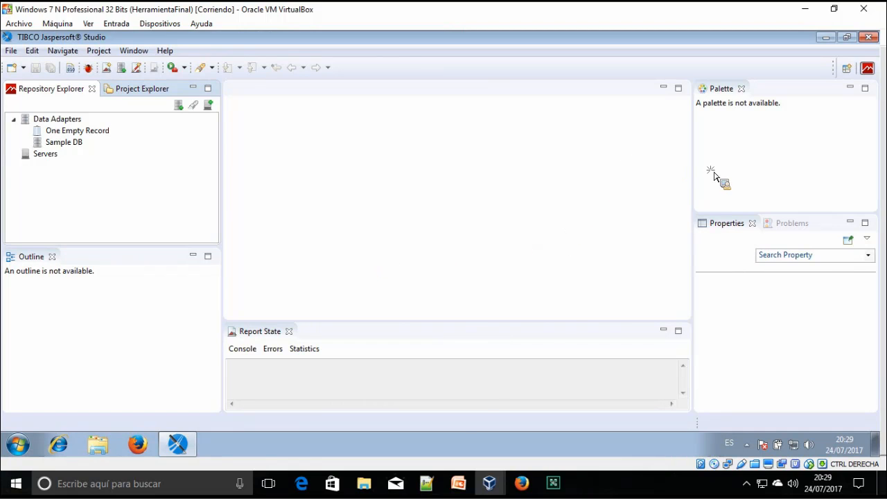
Launch XAMPP Control Panel from the Start menu and start the MySQL server on port 3306
click(9, 450)
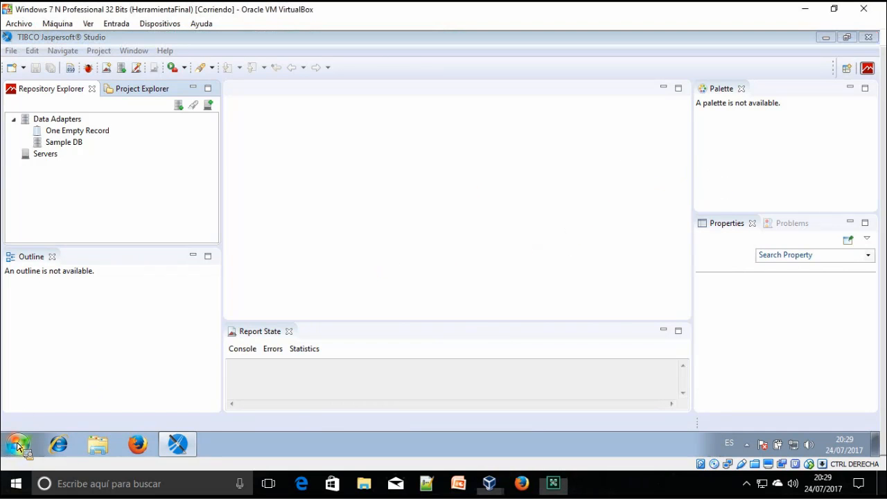
click(40, 388)
scroll(48, 344, down, 1)
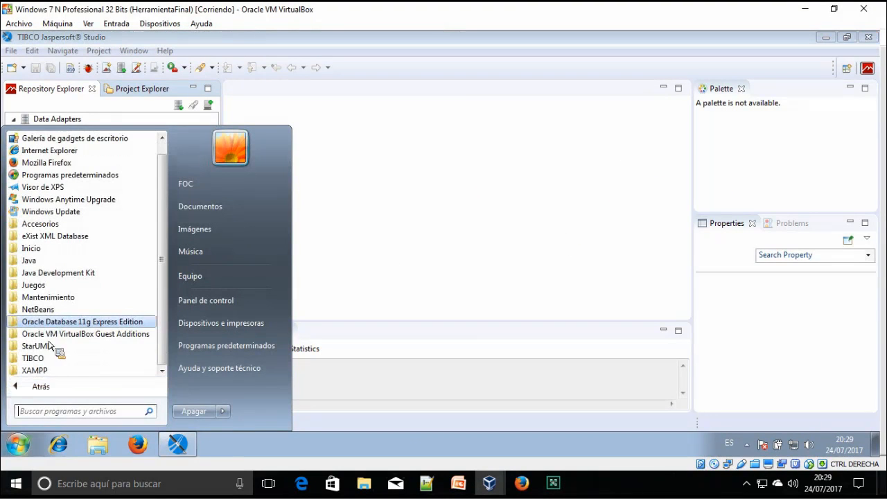
click(59, 367)
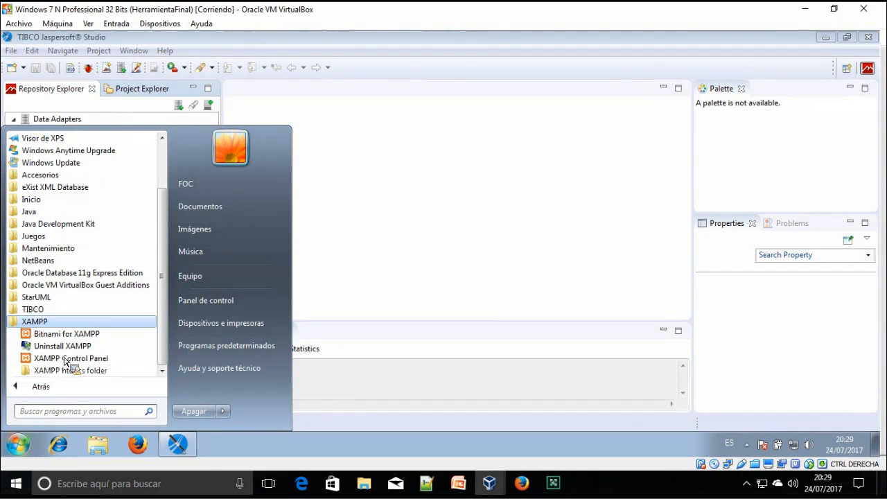
click(70, 359)
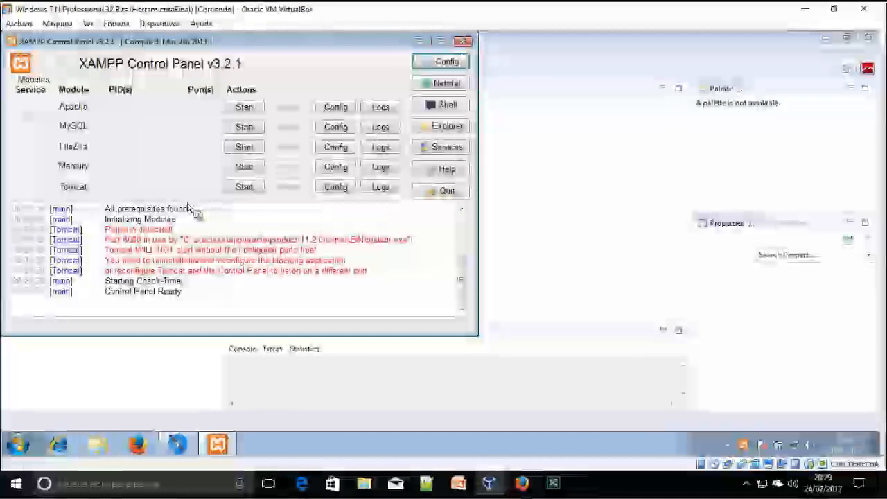
click(243, 130)
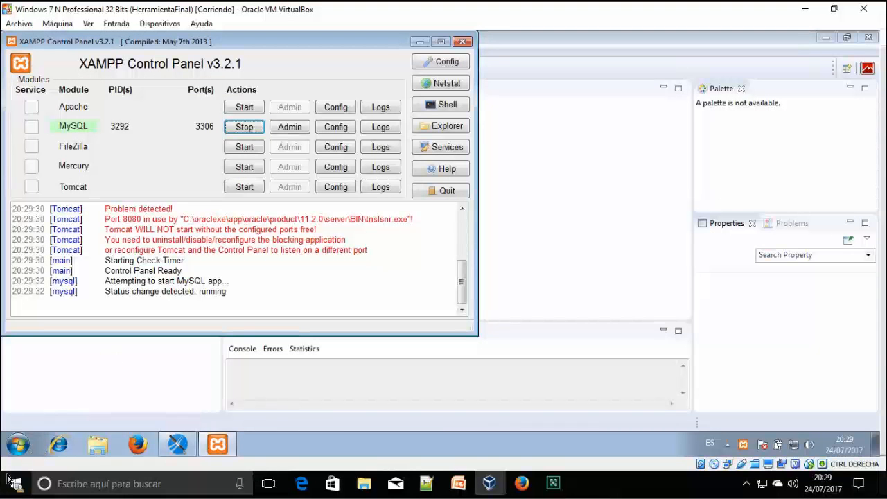
click(16, 449)
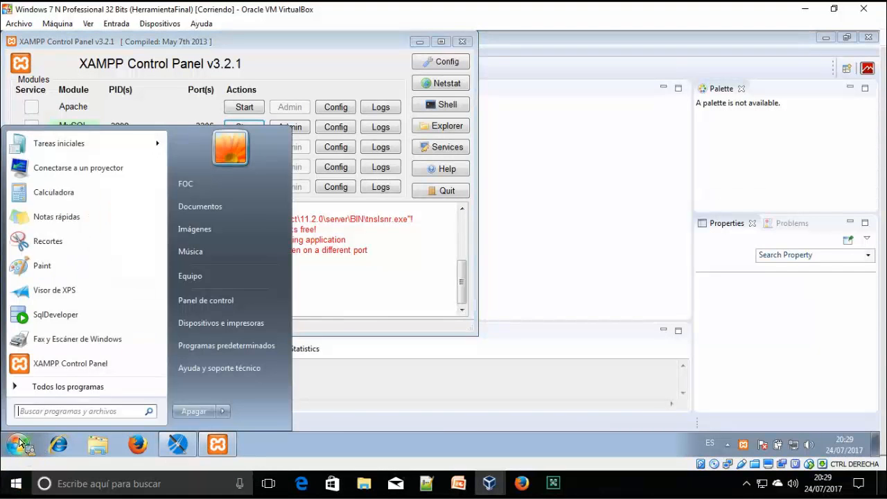
Open cmd and run a SET PATH=%PATH% command to add MySQL to the path
click(40, 401)
text(cmd)
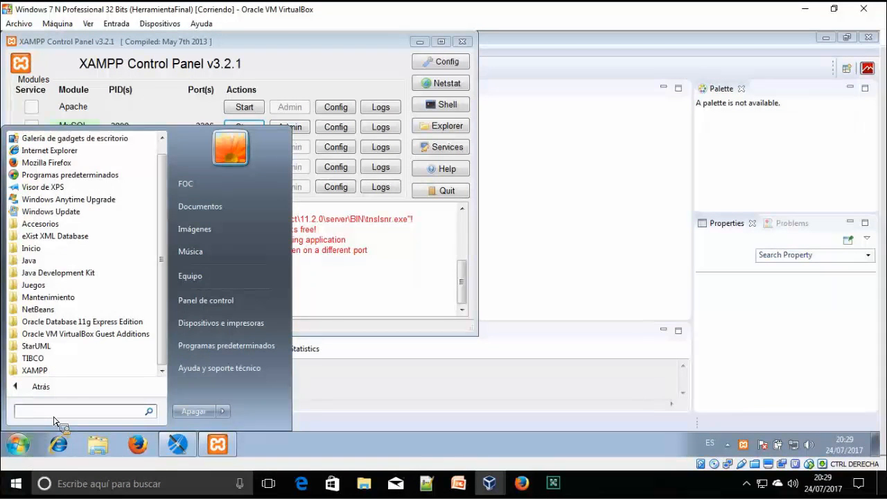
key(Return)
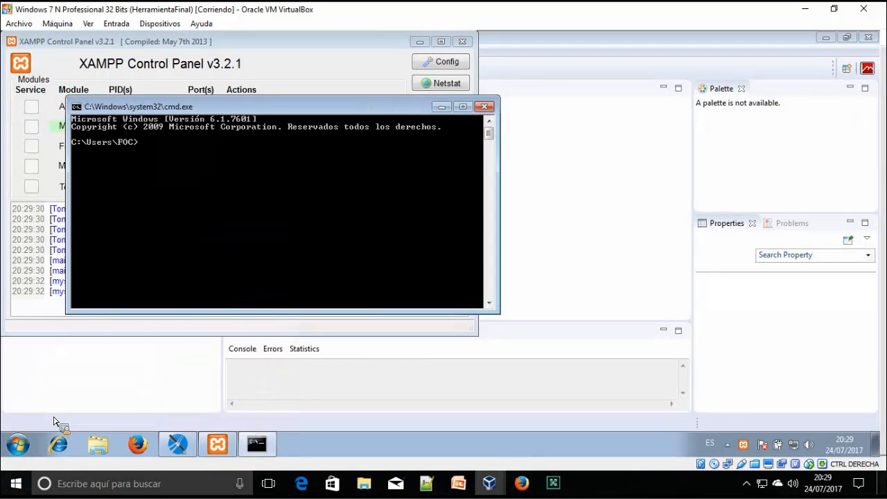
text(SET PATH=%PATH%;C:\XAMPP)
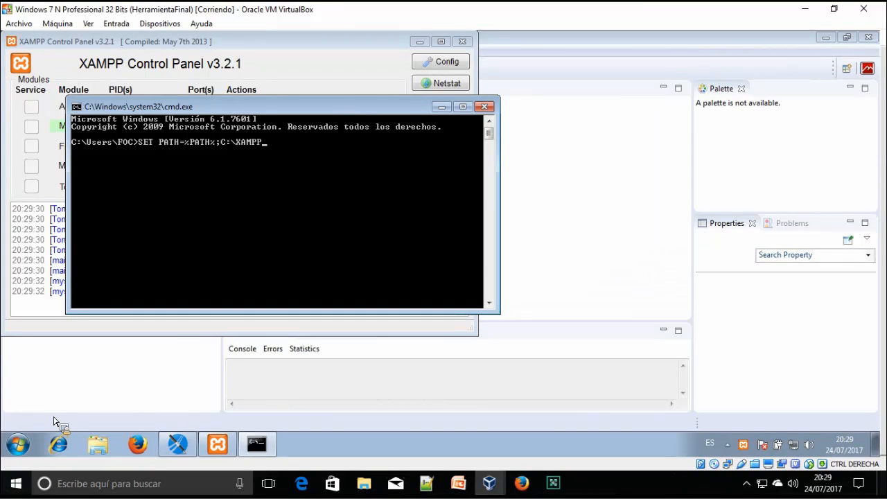
key(alt+Tab)
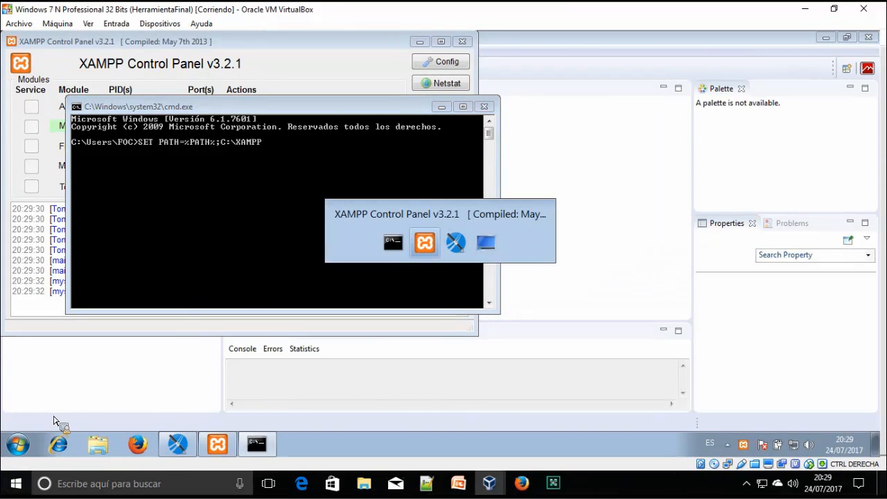
key(Escape)
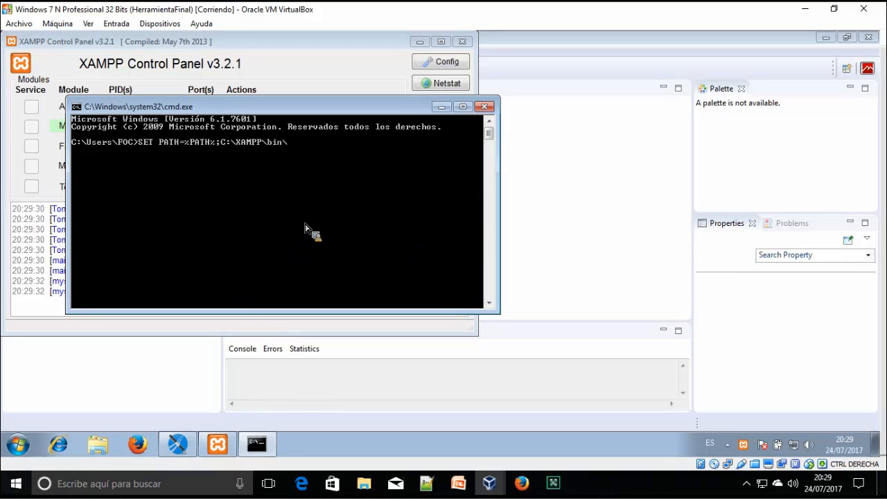
text(l)
key(Return)
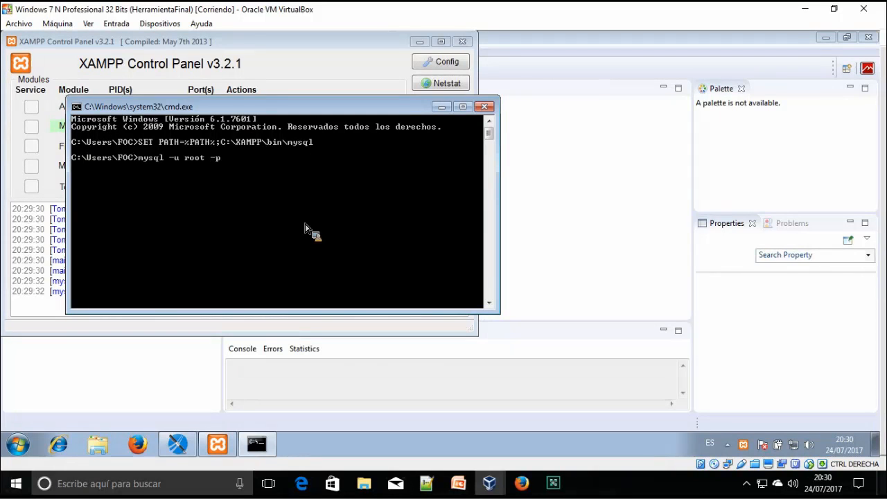
Correct the path to C:\XAMPP\mysql\bin and log in with mysql -u root -p and an empty password
text(mysql -u root -p)
key(Return)
key(Up)
key(Up)
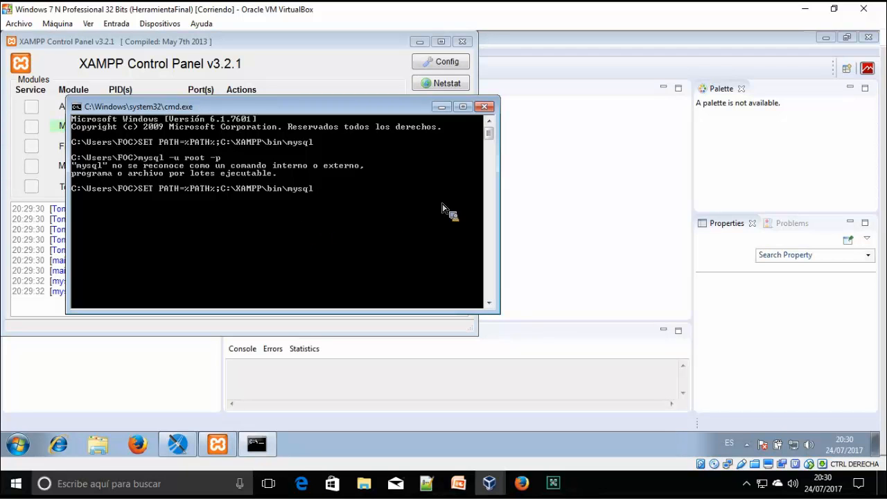
key(alt+Tab)
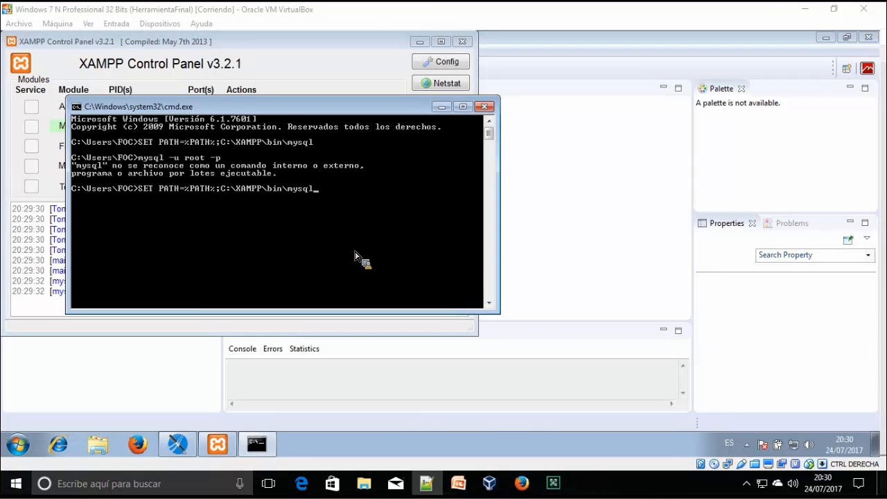
key(alt+Tab)
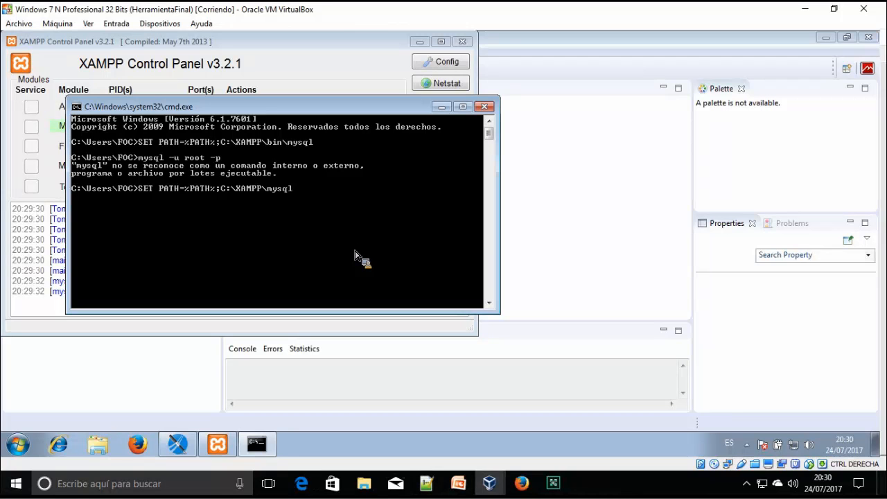
text(n)
key(Return)
key(Up)
key(Up)
key(Return)
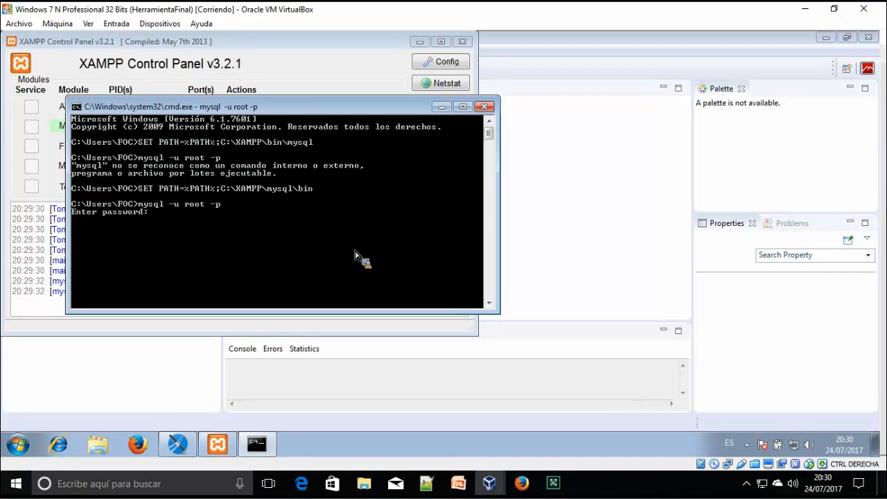
key(Return)
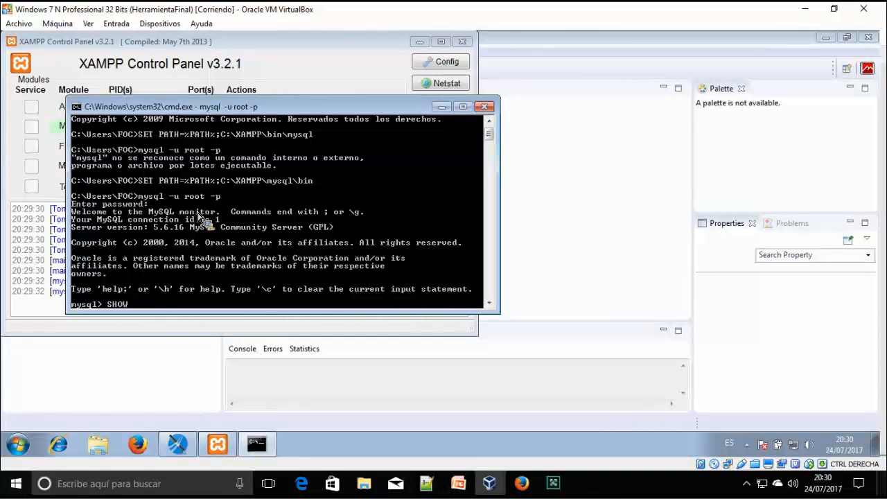
Run SHOW DATABASES;, USE tienda; and SHOW TABLES; to list articulos and ventas
text(ATABASES;)
key(Return)
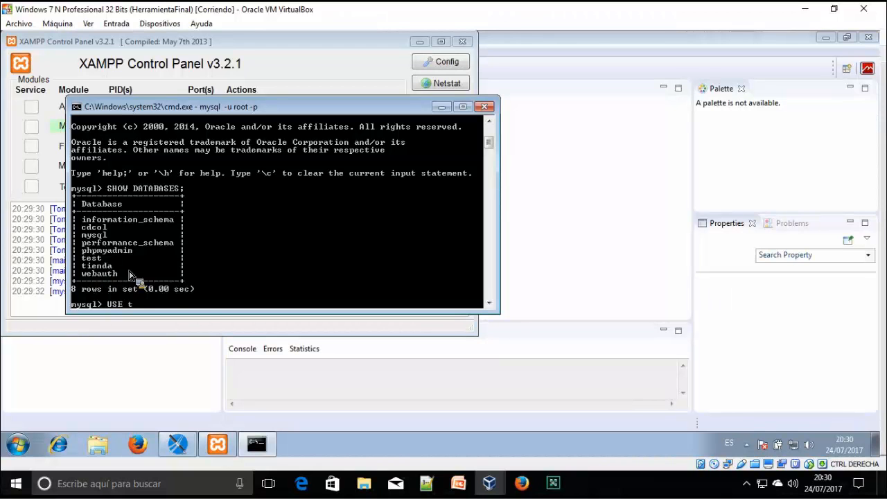
text(;)
key(Return)
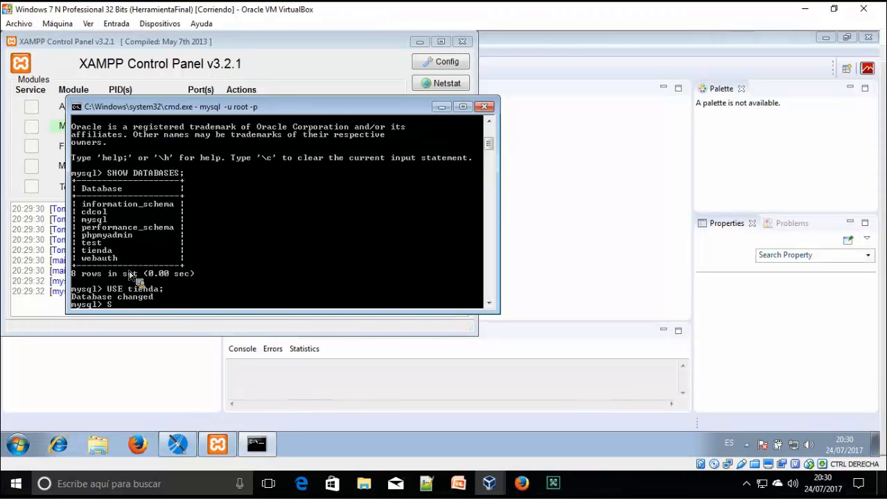
text(SHOW TABLES;)
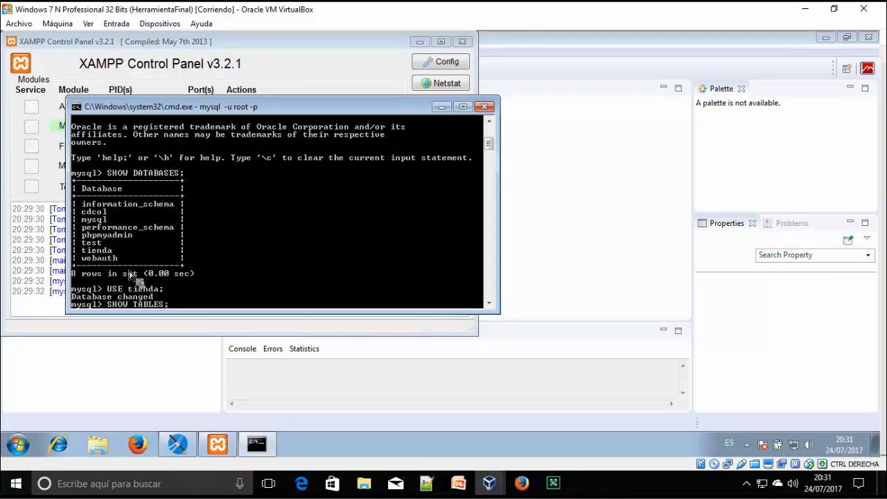
key(Return)
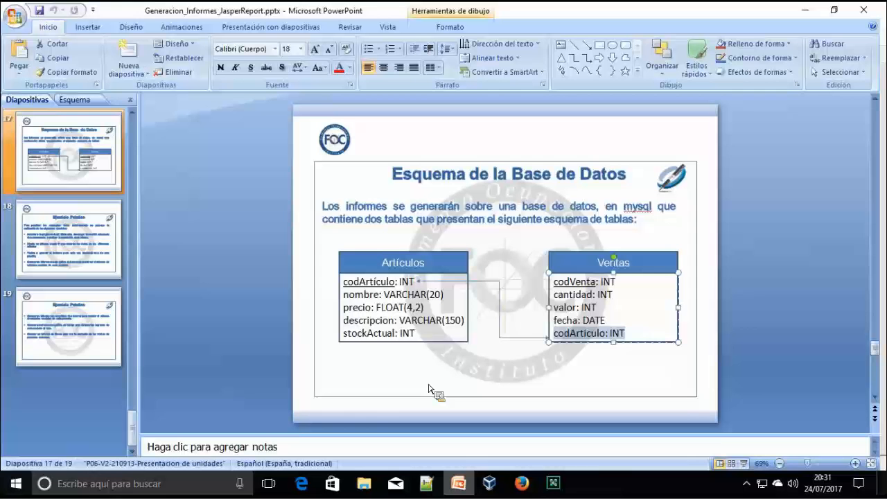
Check the Ventas table in the schema slide, then begin typing SELECT * FROM articulos;
click(458, 483)
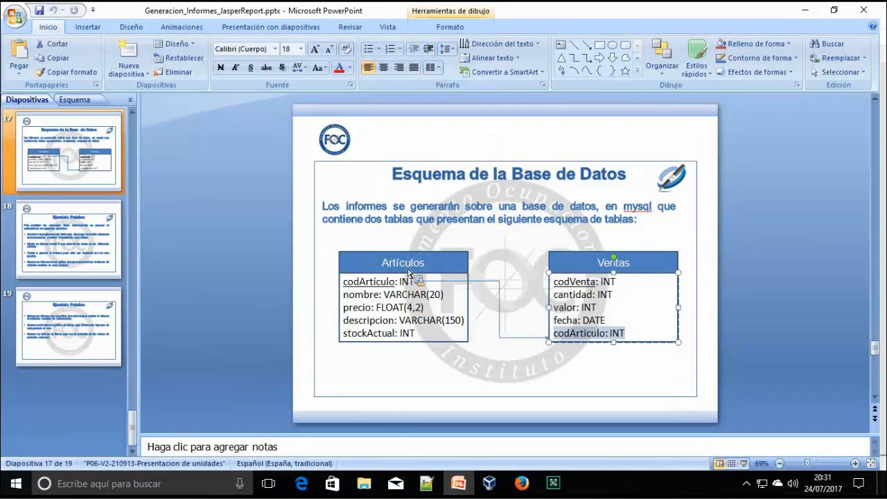
click(560, 267)
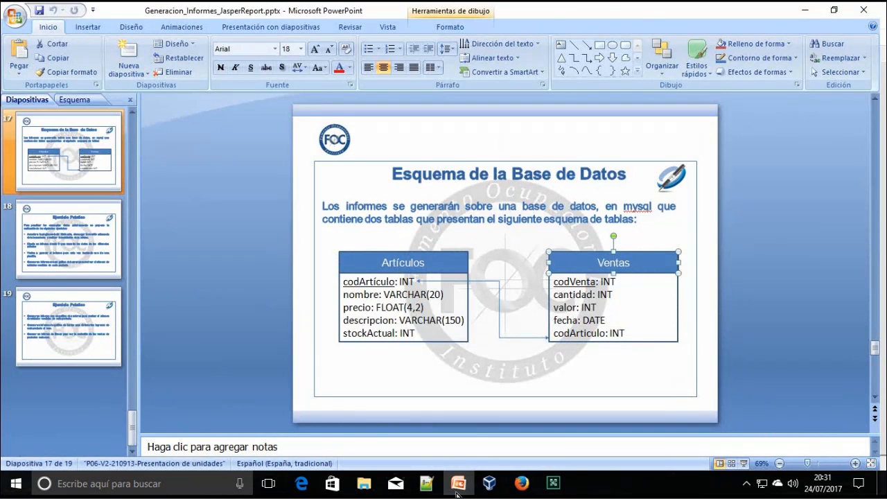
click(459, 483)
text(SELECT *)
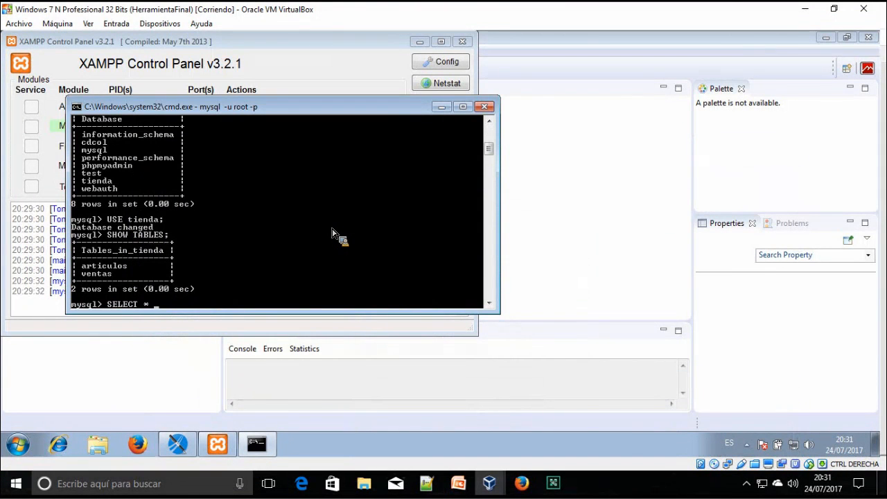
text( FROM articulos;)
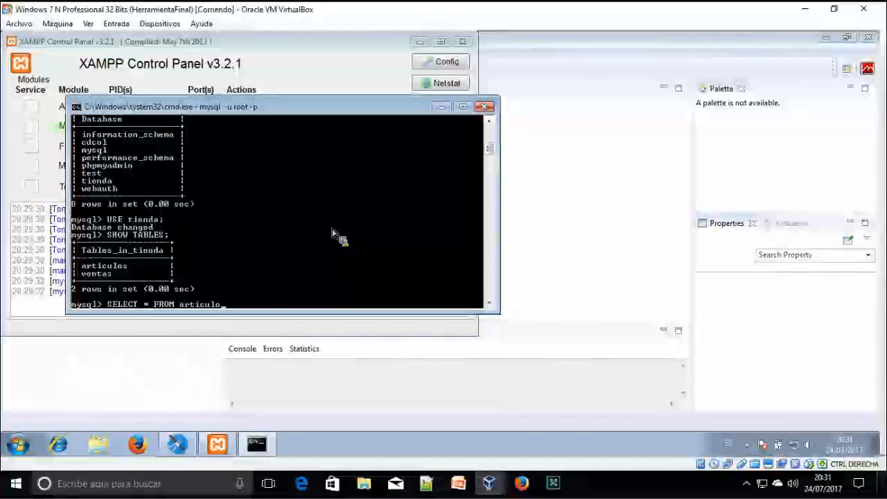
List every row of the articulos and ventas tables with SELECT * queries
key(Return)
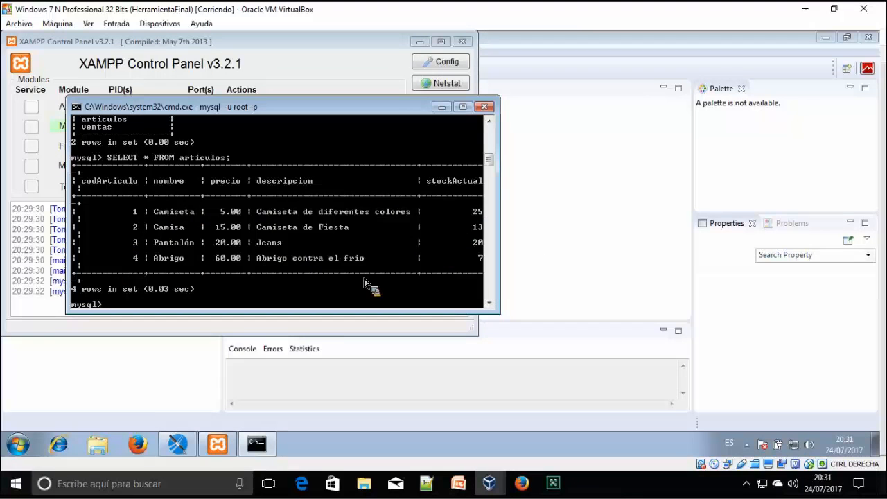
key(Up)
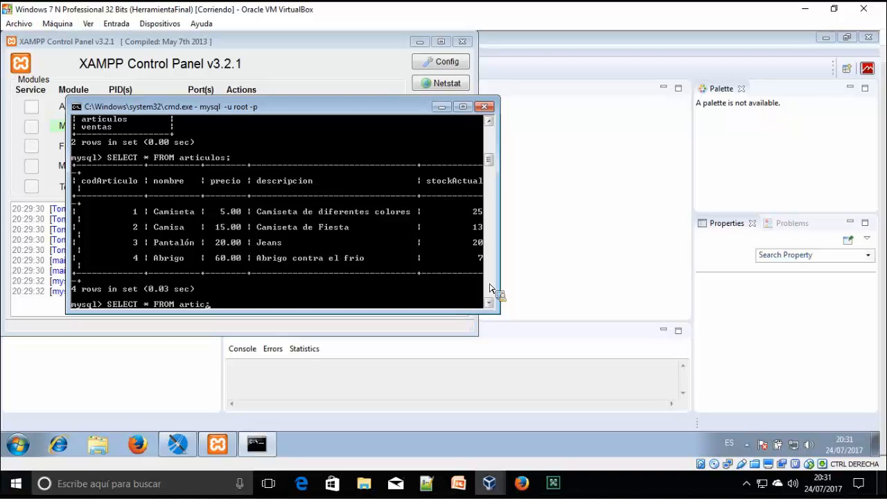
text(ventas)
key(Return)
Scroll through the ventas sales rows, then minimize the MySQL console
scroll(305, 232, up, 2)
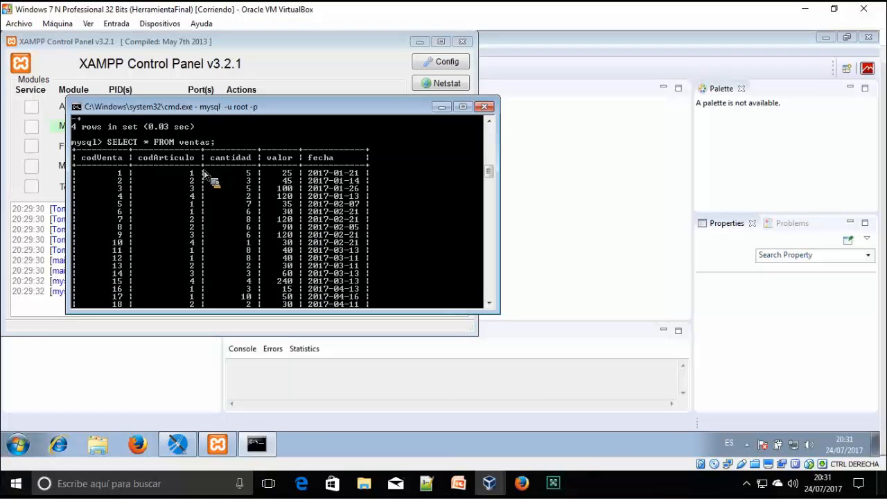
scroll(196, 175, up, 5)
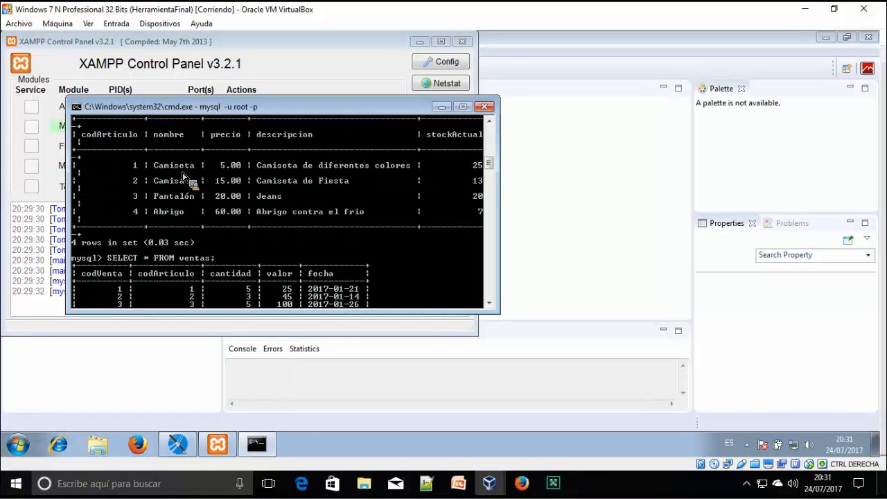
scroll(198, 177, down, 2)
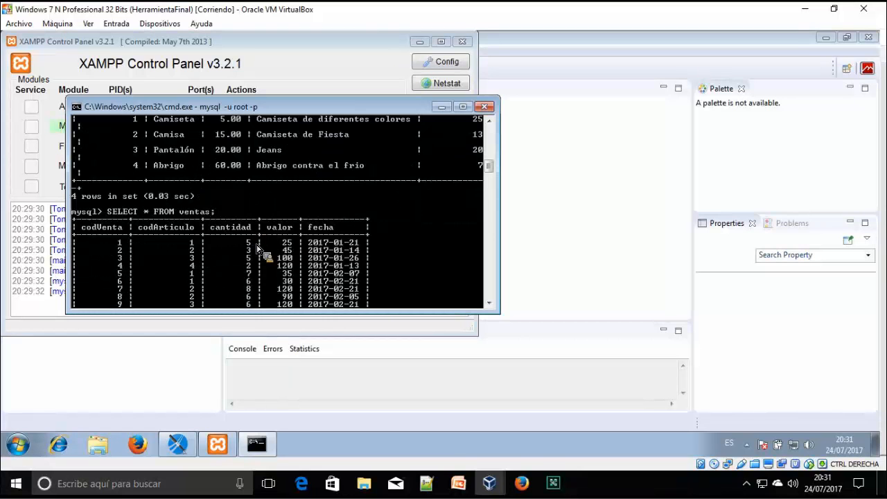
scroll(266, 249, up, 1)
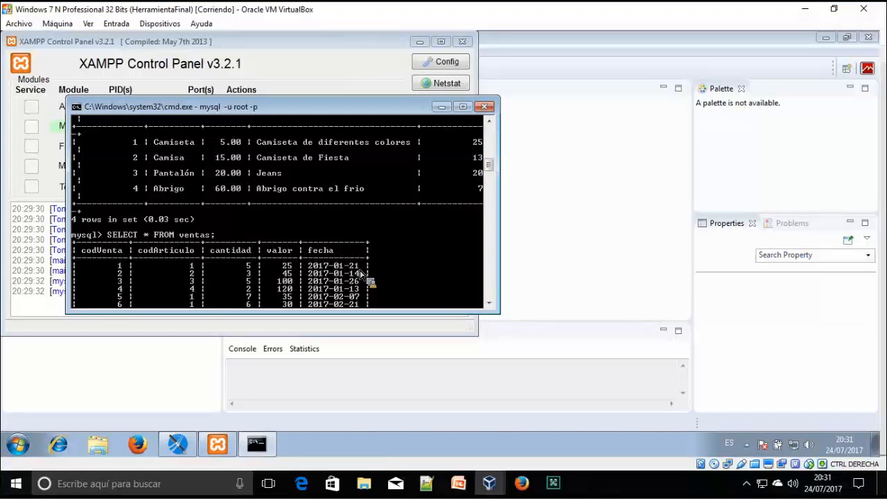
scroll(331, 270, down, 7)
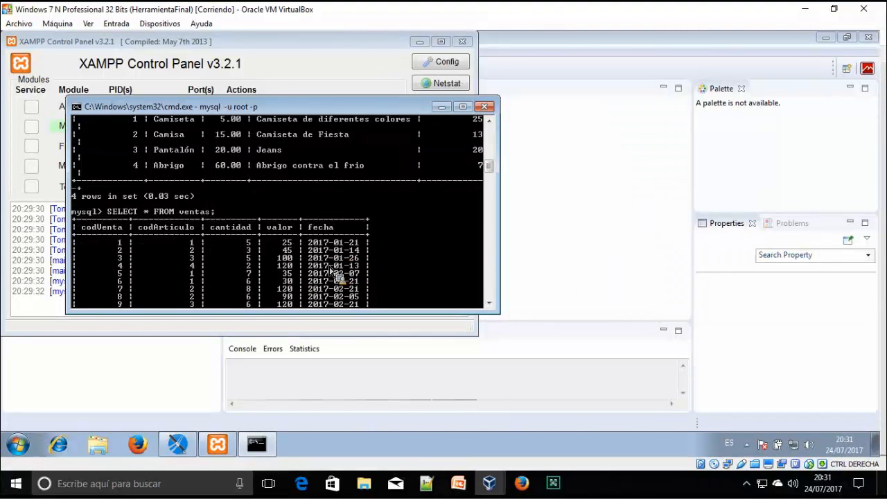
scroll(338, 279, up, 10)
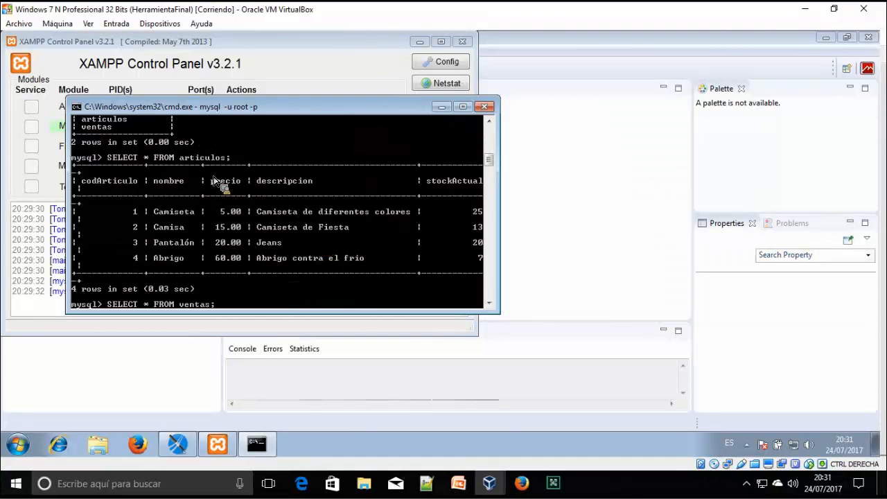
scroll(217, 186, down, 3)
scroll(229, 191, down, 3)
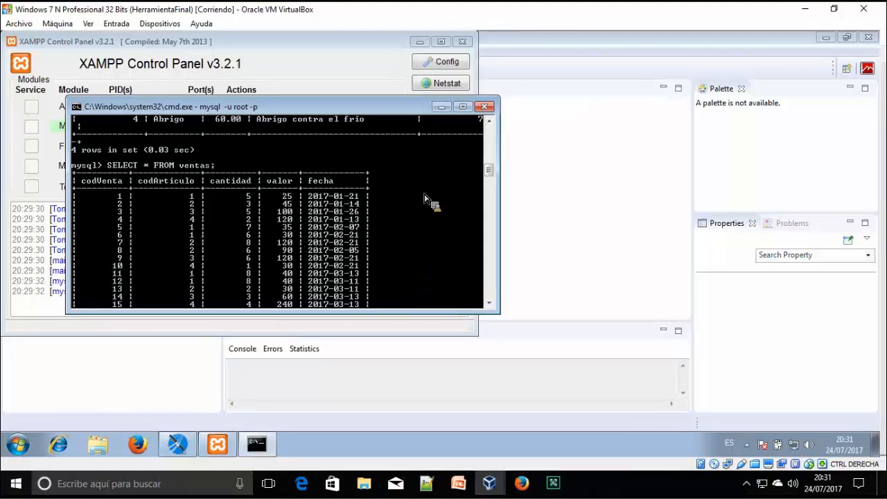
click(442, 107)
Show the Repository Explorer listing the One Empty Record and Sample DB adapters
click(419, 42)
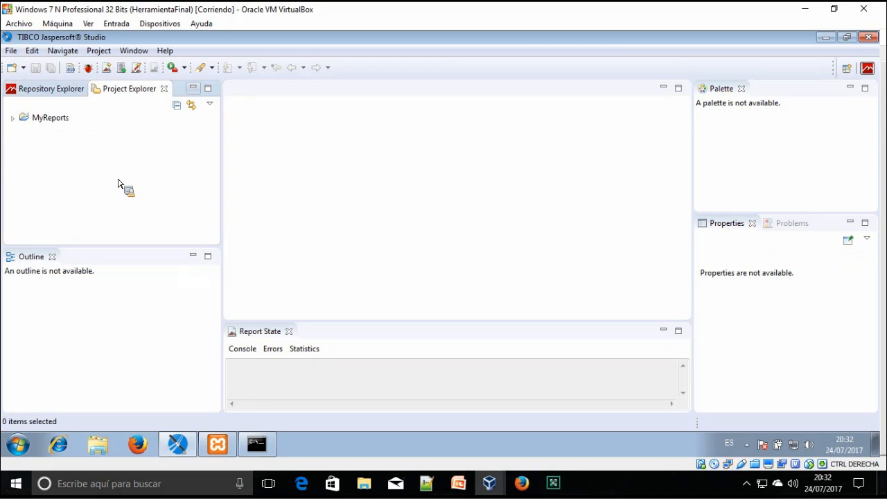
click(13, 121)
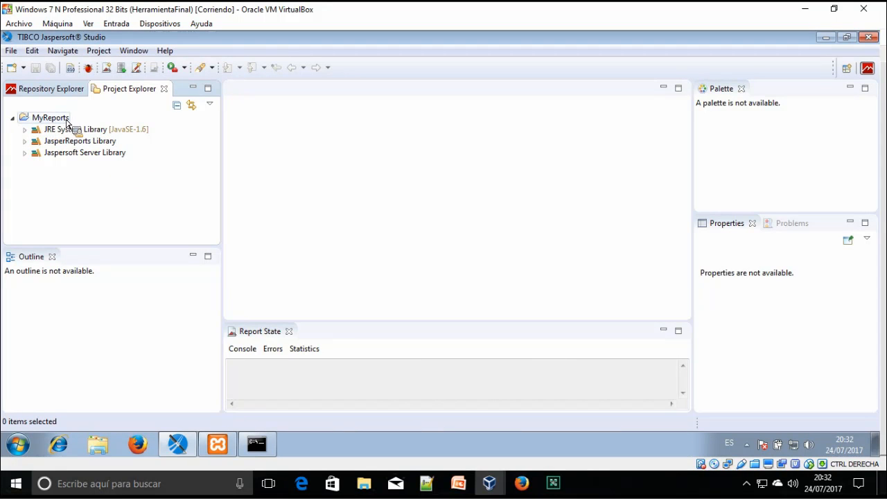
click(12, 119)
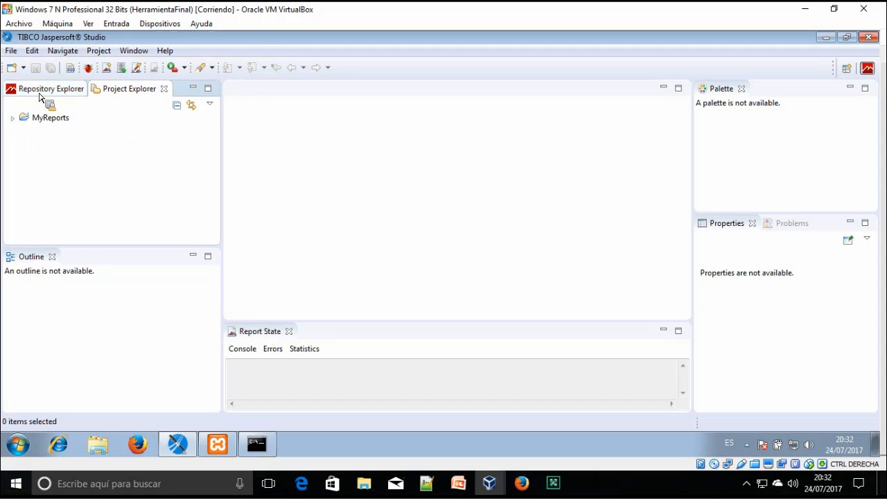
click(42, 90)
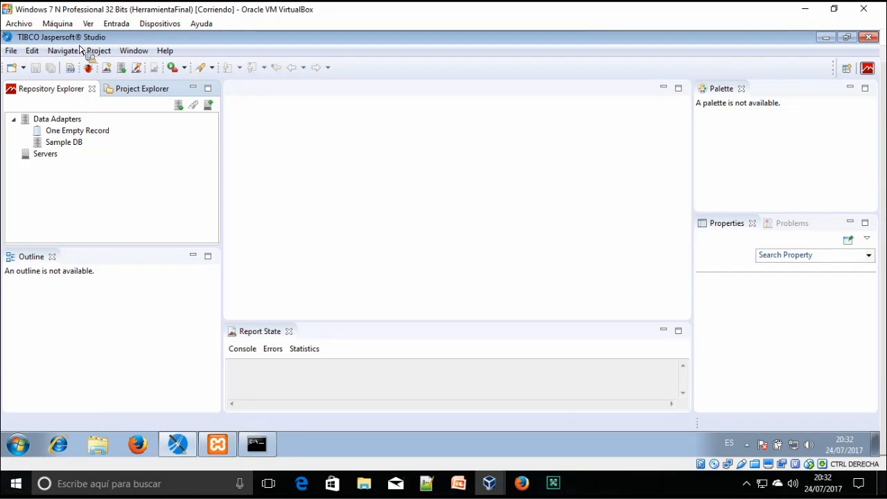
Recheck the query results in the MySQL console, then minimize it again
click(267, 449)
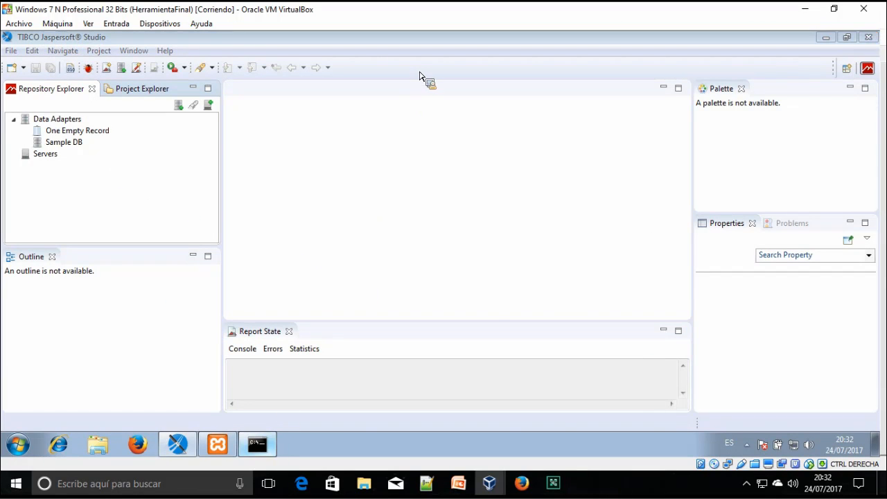
scroll(255, 195, up, 6)
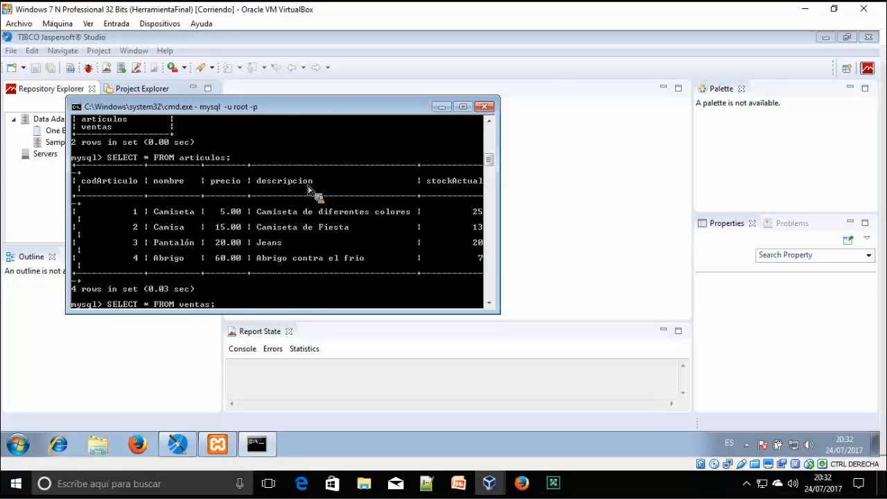
scroll(342, 172, down, 3)
scroll(342, 172, down, 3)
click(441, 107)
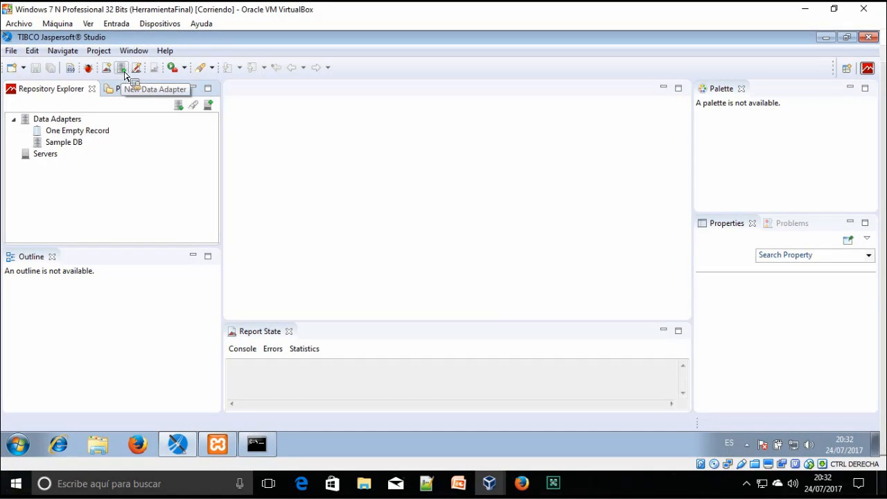
Cancel the file-based adapter wizard and choose Create Data Adapter on Data Adapters
click(125, 72)
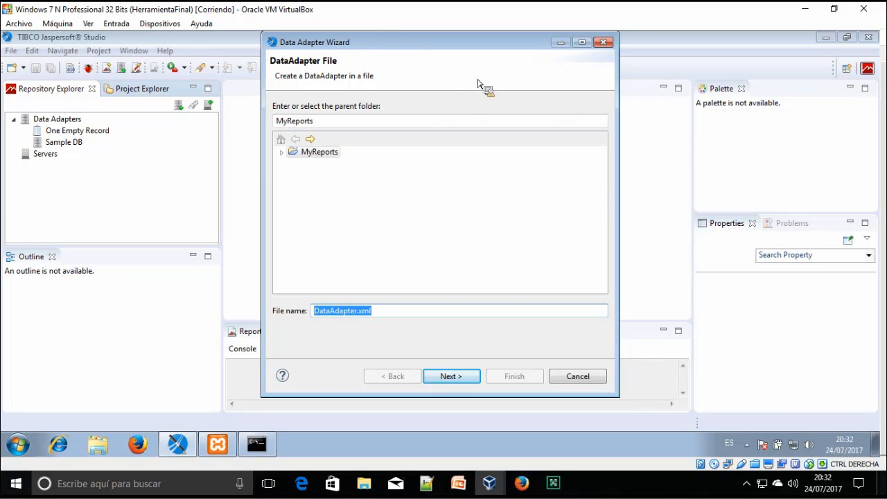
click(604, 43)
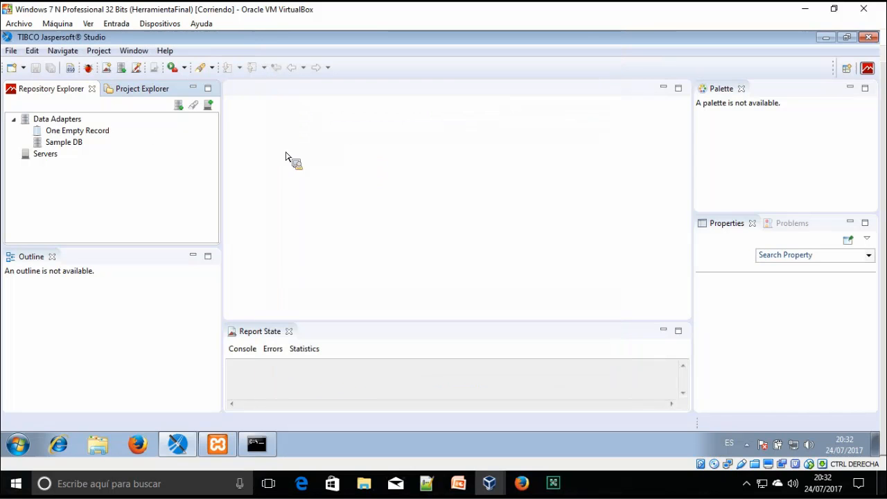
right_click(59, 124)
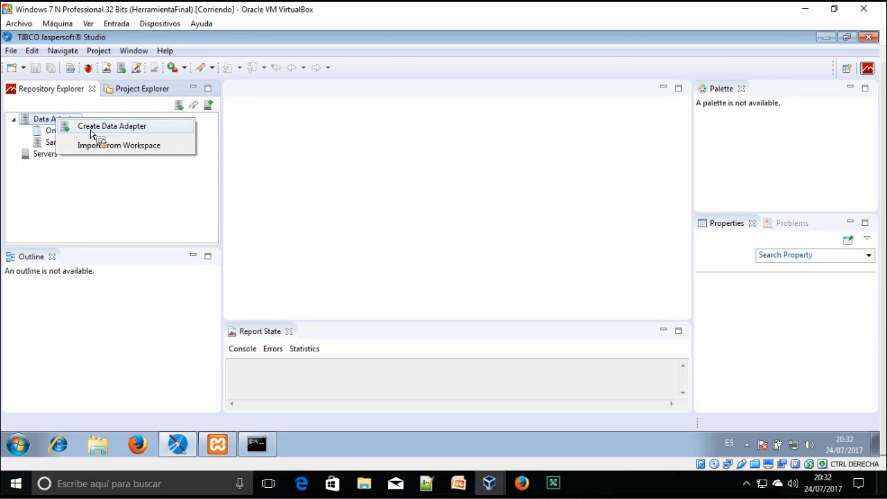
click(104, 126)
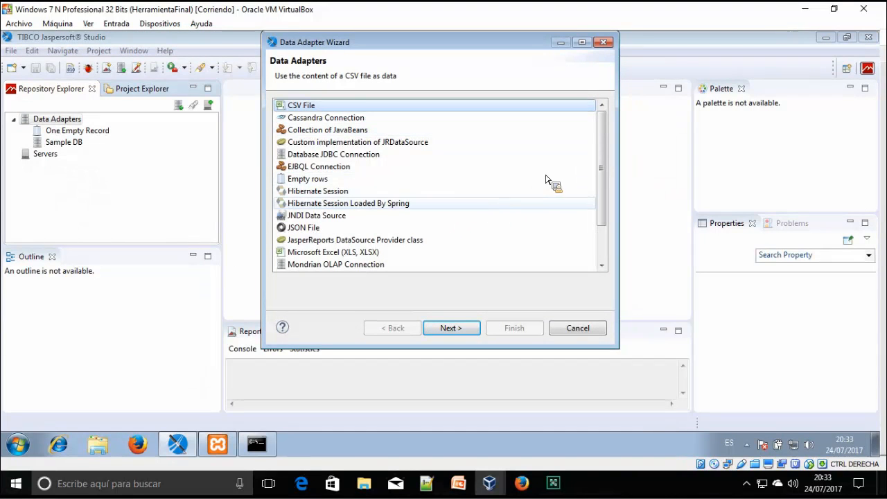
Select Database JDBC Connection as the new adapter's type
scroll(608, 166, down, 2)
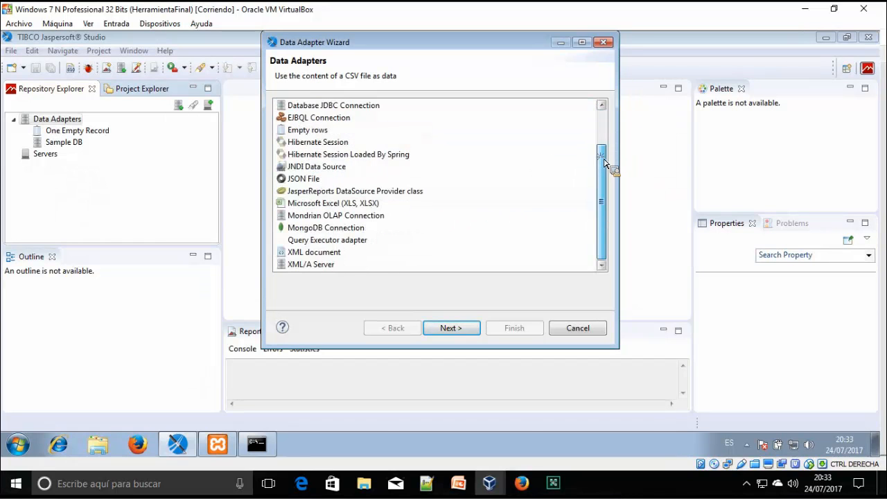
scroll(604, 145, up, 2)
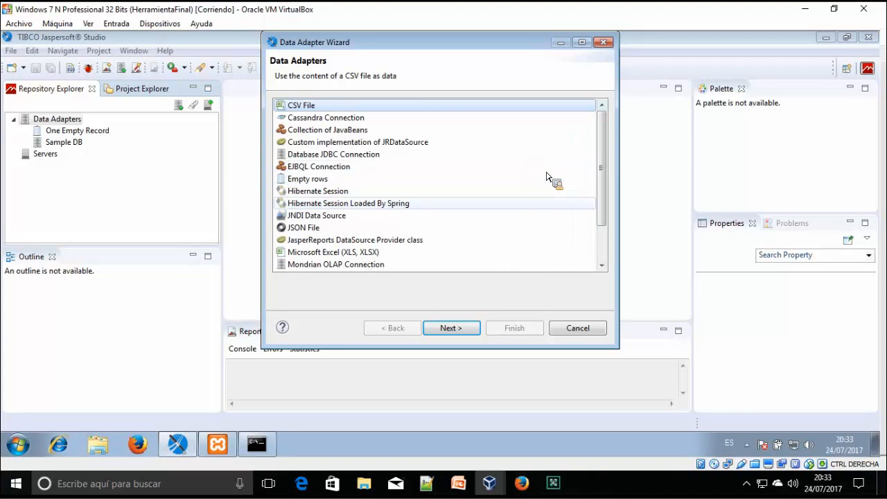
scroll(608, 184, down, 2)
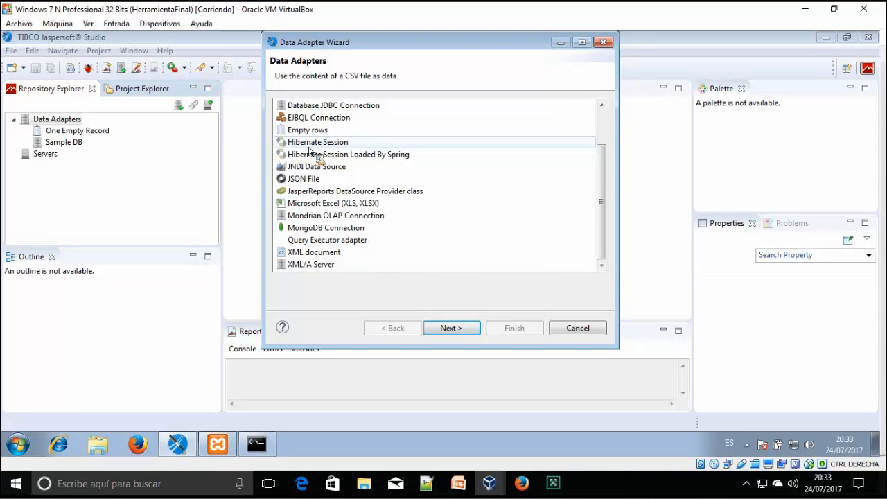
scroll(310, 151, up, 1)
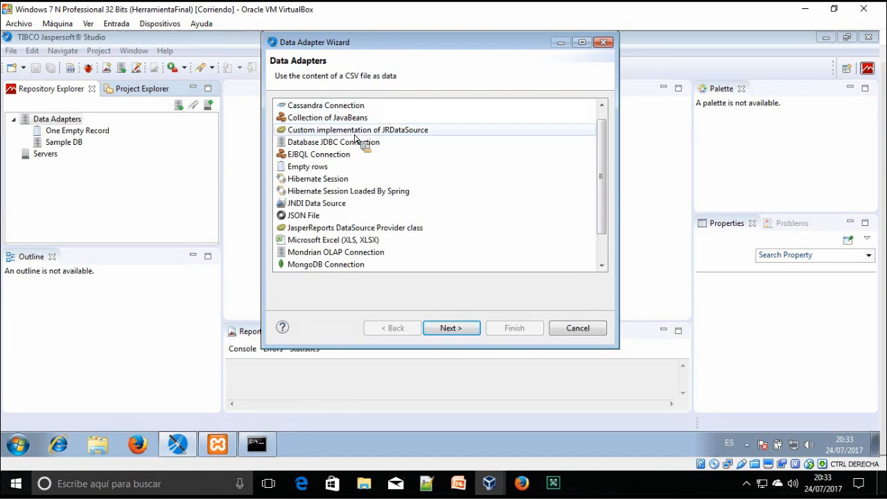
scroll(368, 201, down, 1)
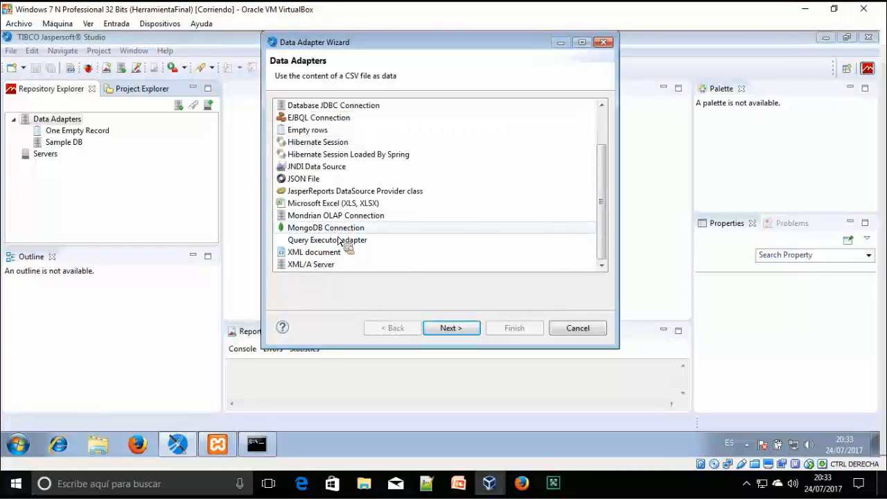
scroll(340, 239, up, 2)
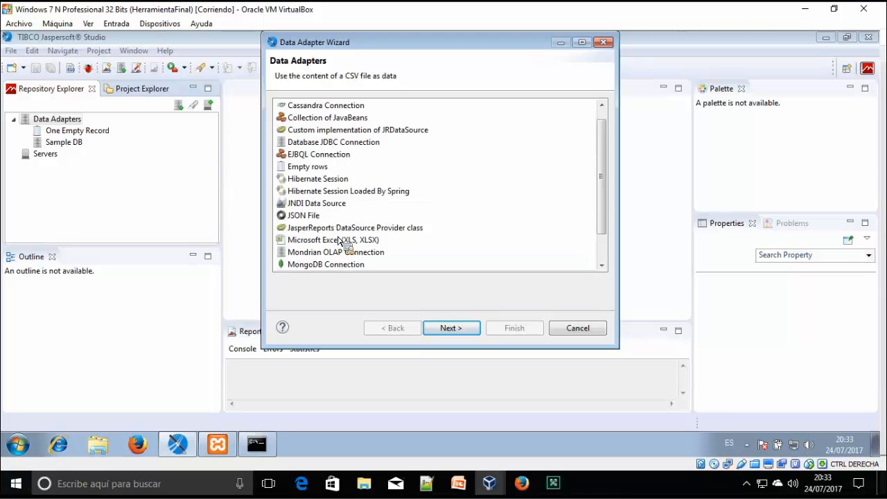
click(336, 155)
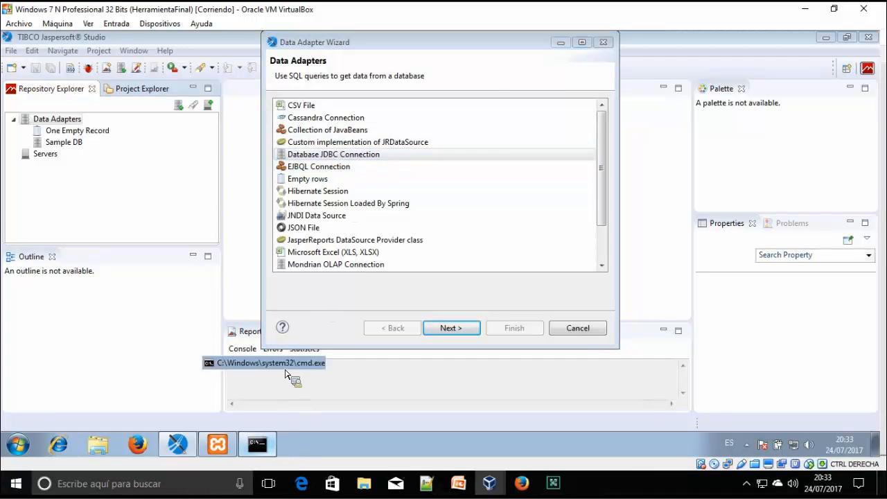
click(257, 445)
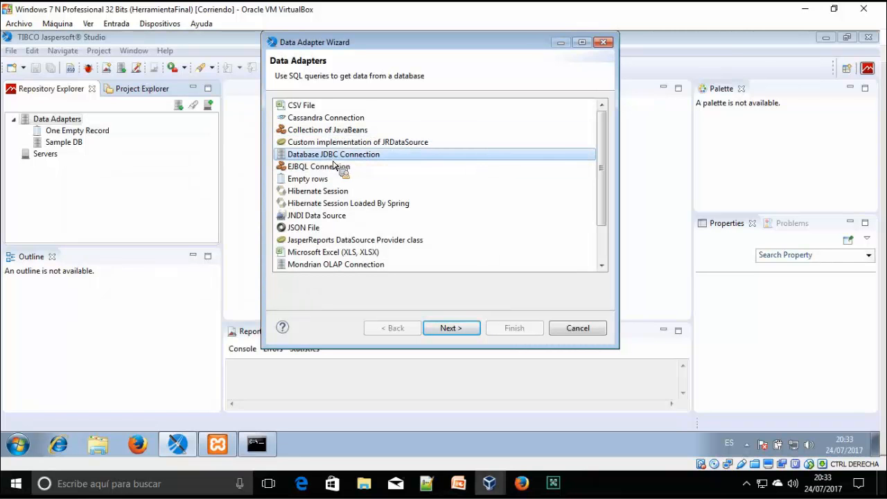
Replace the default adapter name with AdapterTienda on the JDBC connection page
click(451, 327)
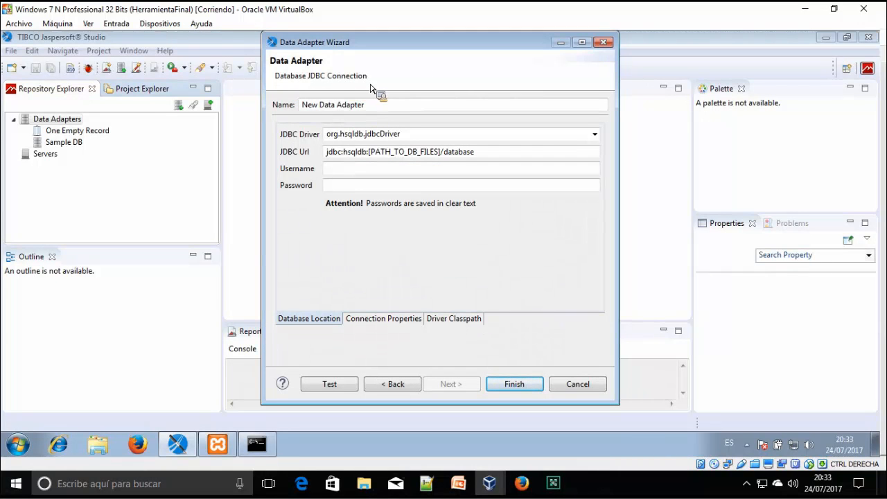
click(374, 107)
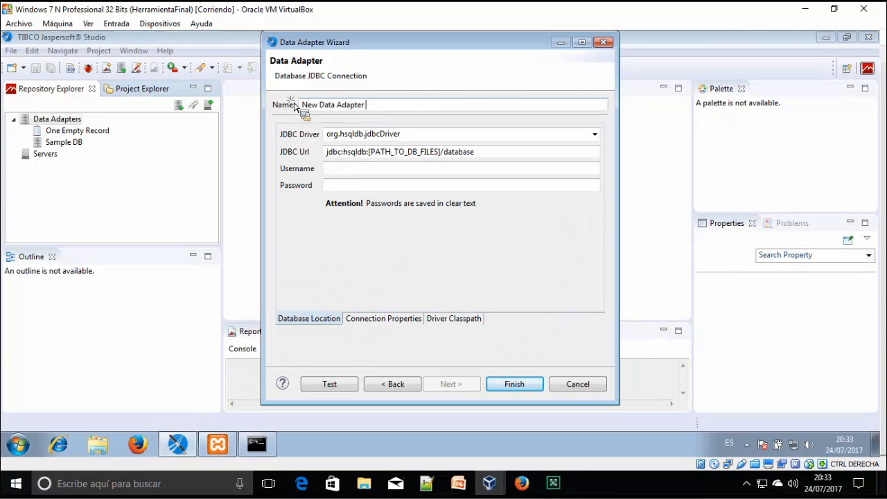
key(ctrl+a)
key(BackSpace)
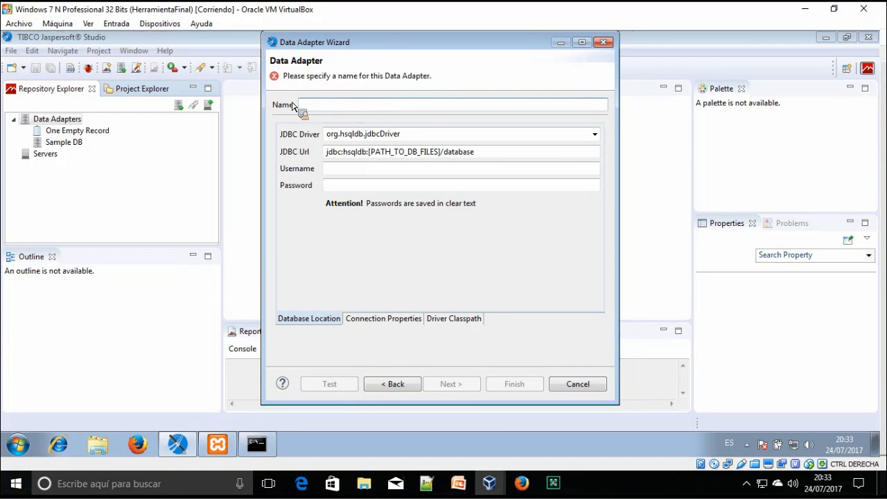
text(AdapterTienda)
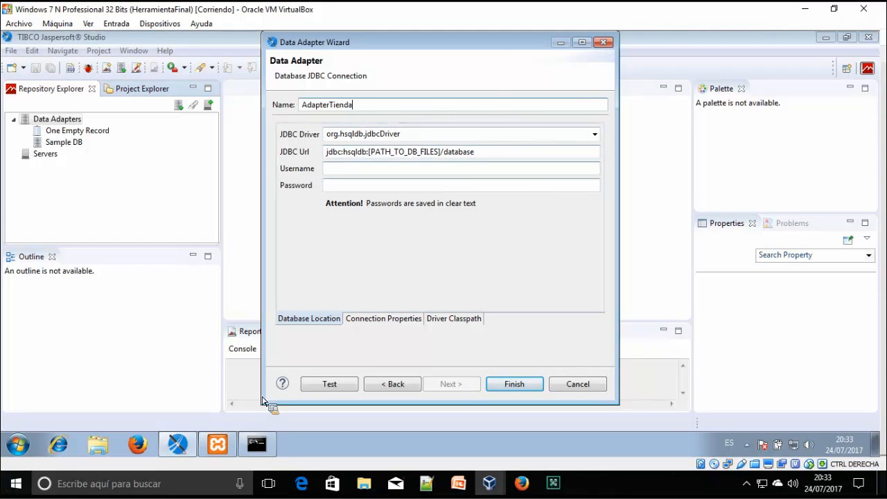
click(257, 444)
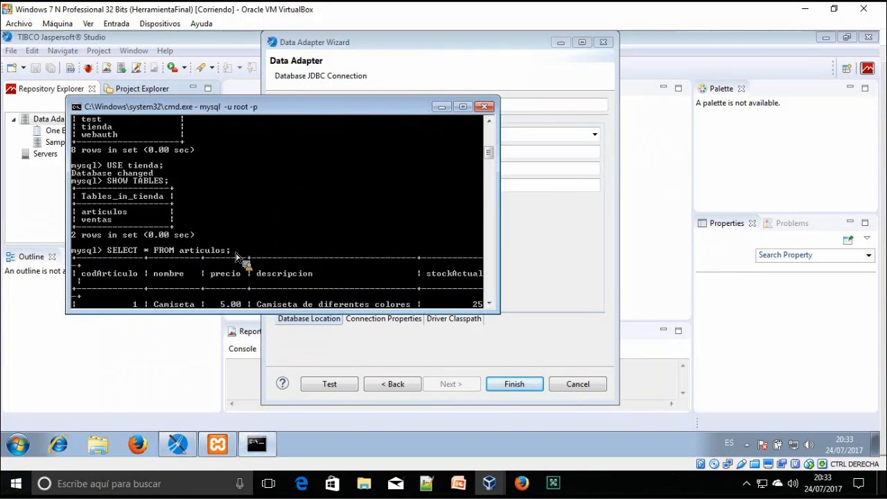
scroll(146, 170, up, 1)
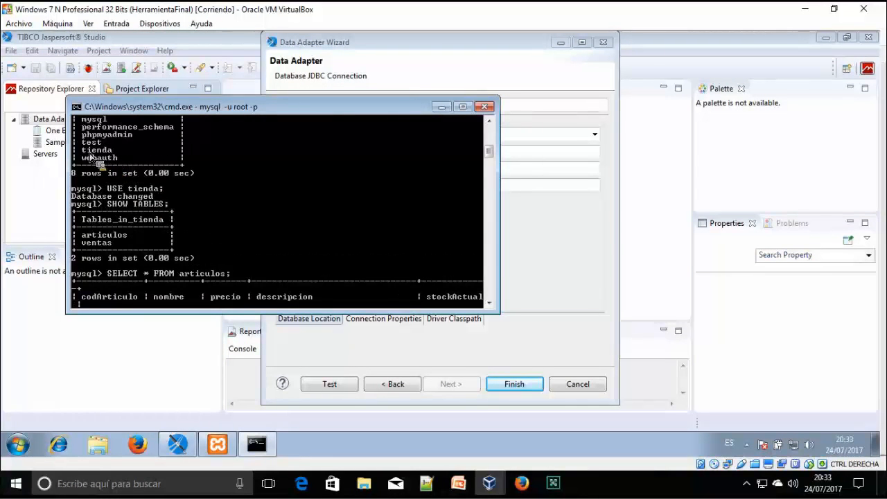
click(441, 106)
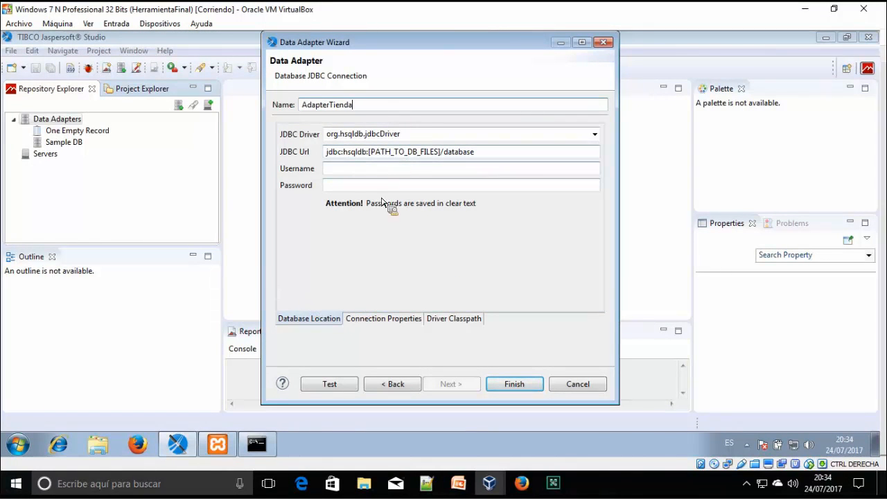
Open AdapterTienda's Driver Classpath tab, which shows an empty JAR list
click(456, 318)
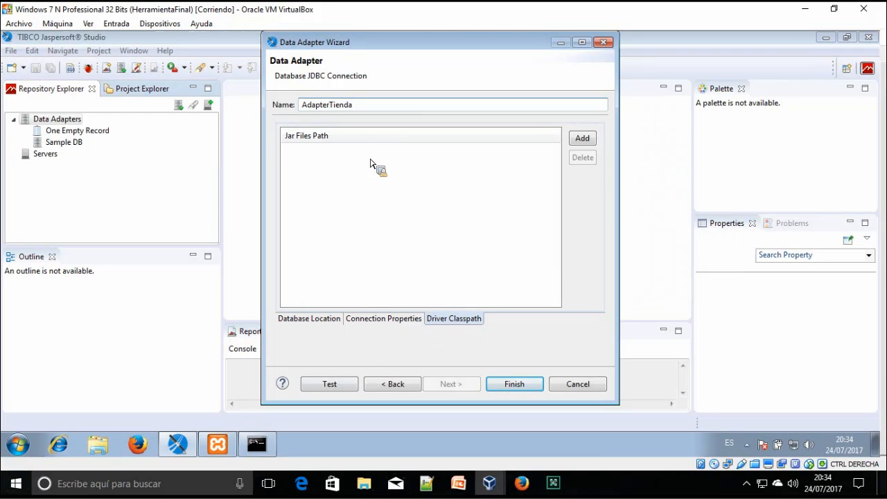
click(270, 447)
click(442, 107)
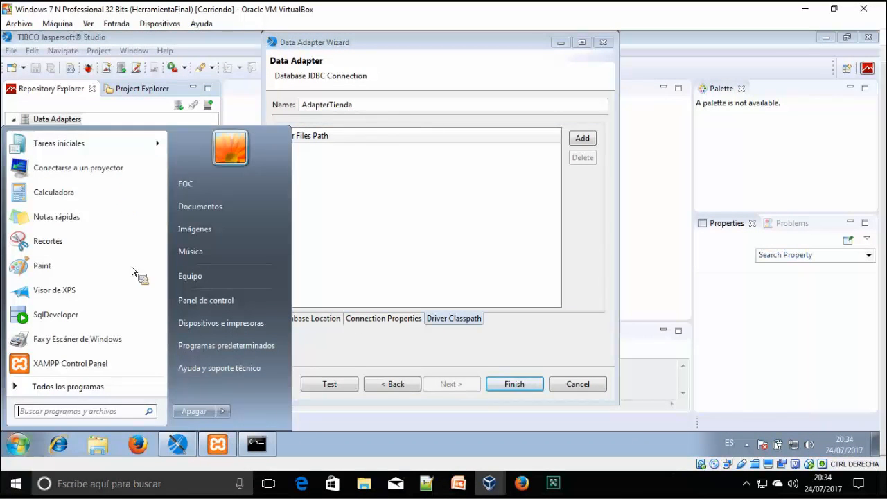
Search Google for 'conector jdbc mysql' in Firefox and open the MySQL Connectors page
click(142, 451)
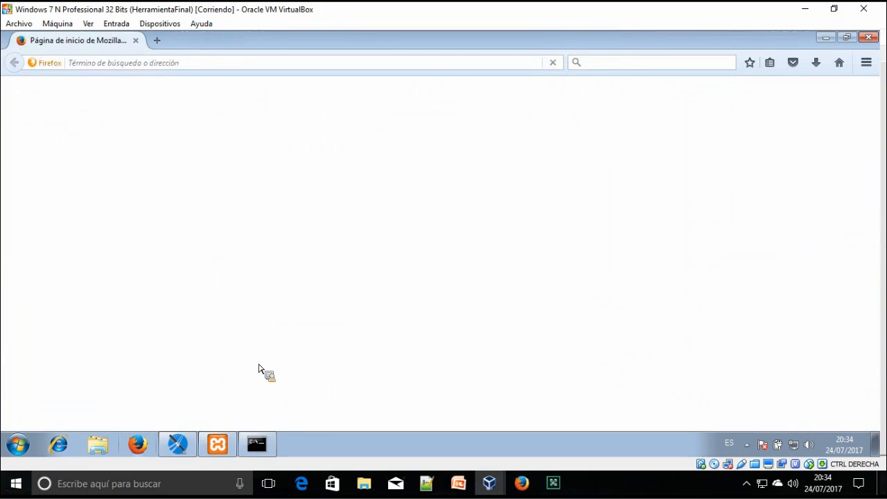
text(conector jdbc)
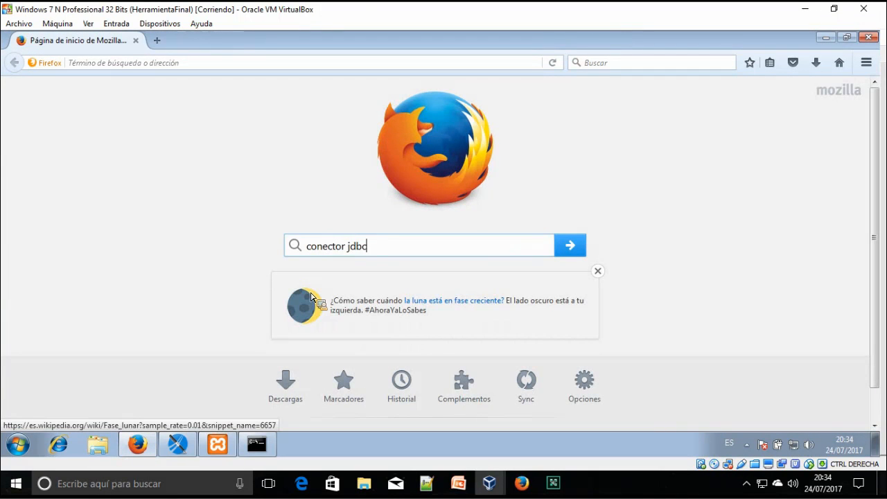
text( mysql)
key(Return)
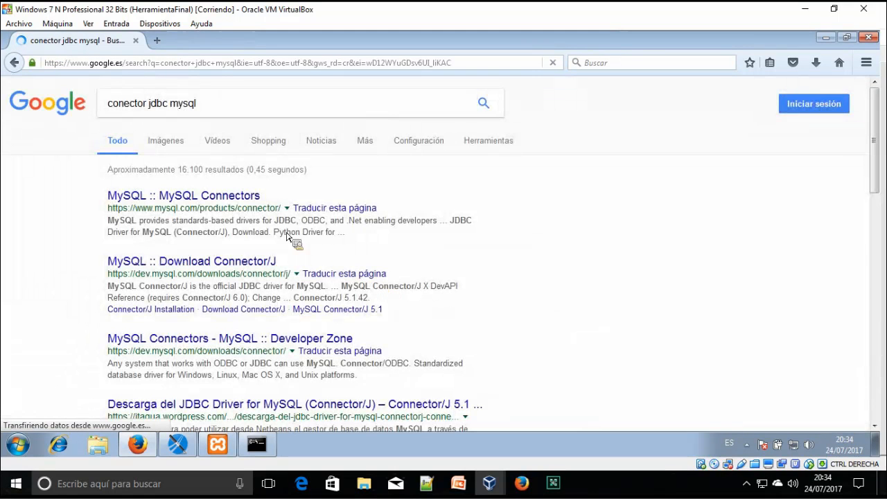
click(236, 199)
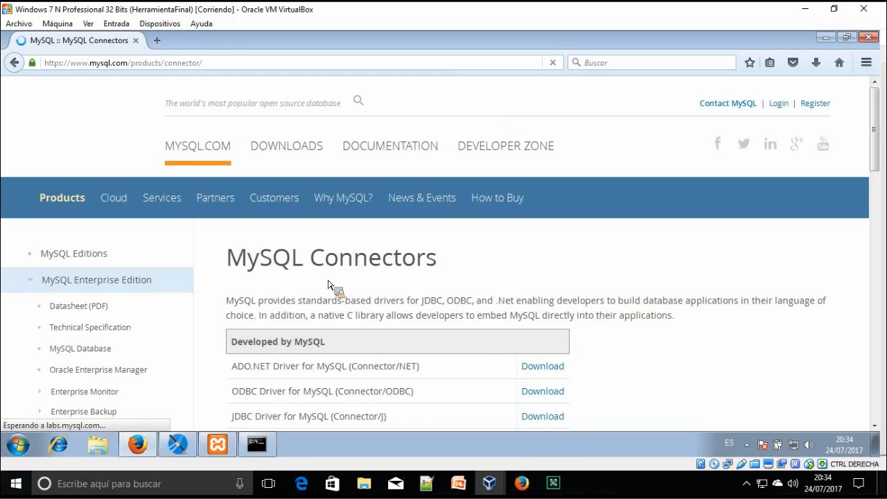
Dismiss the cookie notice and open the JDBC Driver for MySQL download page
scroll(329, 285, down, 3)
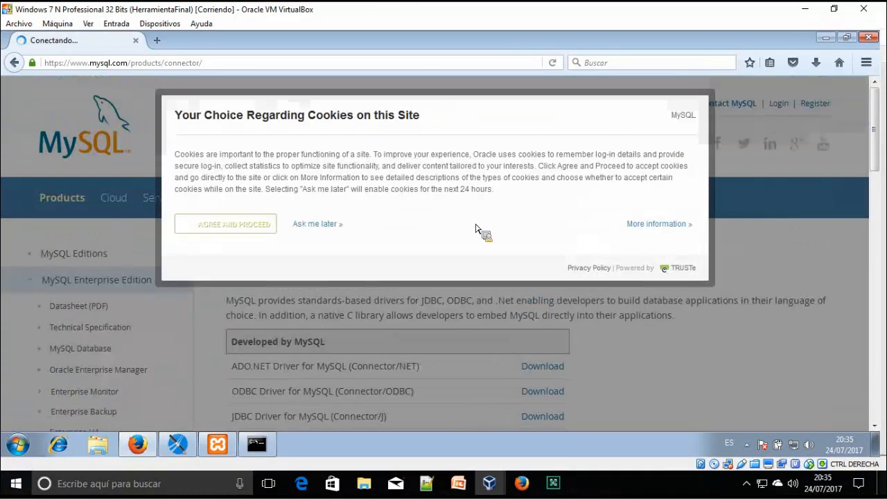
click(244, 233)
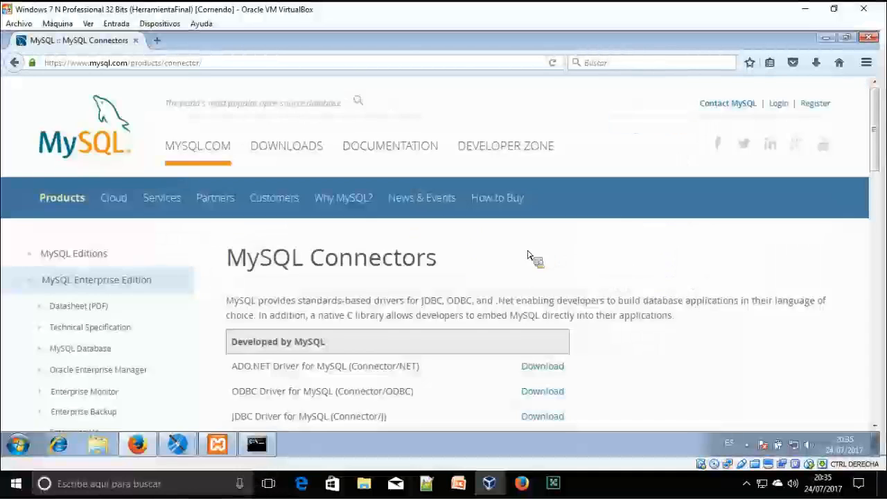
scroll(283, 290, down, 3)
drag(234, 272, 387, 275)
triple_click(308, 280)
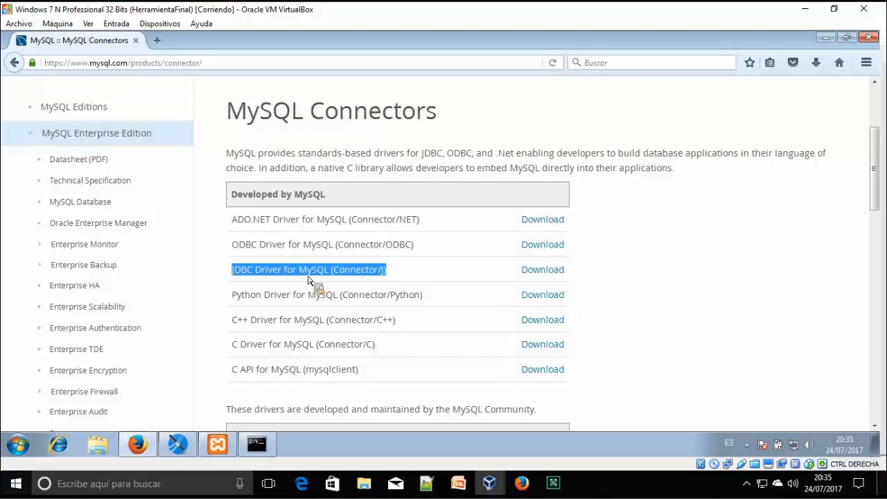
click(548, 280)
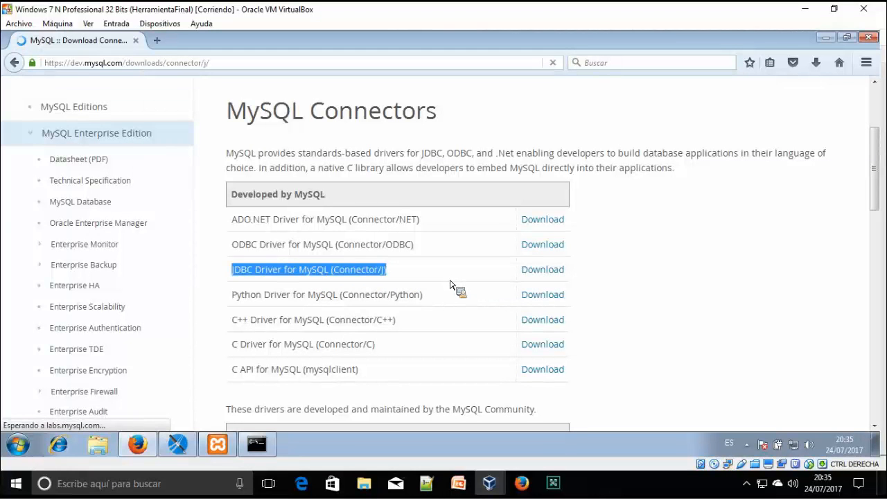
Pick the Connector/J 5.1.43 ZIP, cancel the save dialog, and return to Jaspersoft Studio
scroll(448, 285, down, 3)
scroll(450, 286, down, 4)
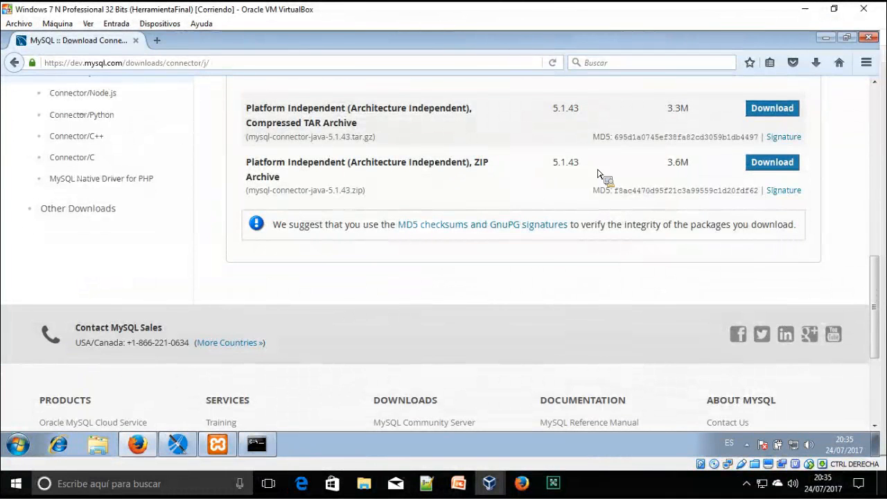
scroll(367, 207, up, 2)
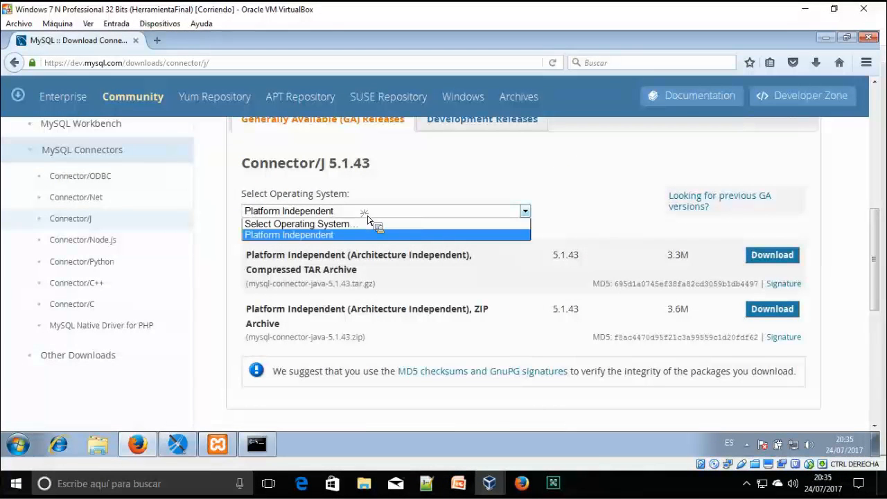
scroll(416, 250, up, 1)
scroll(431, 260, down, 3)
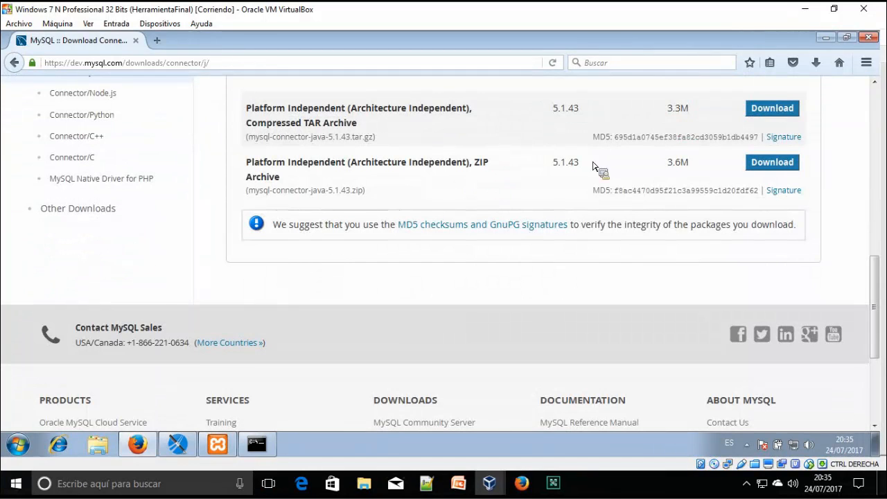
click(789, 164)
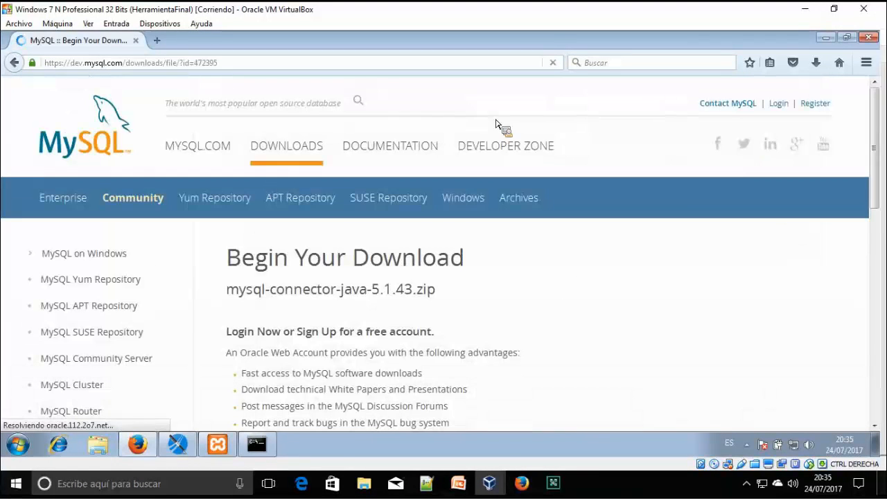
scroll(432, 200, down, 1)
scroll(425, 203, down, 5)
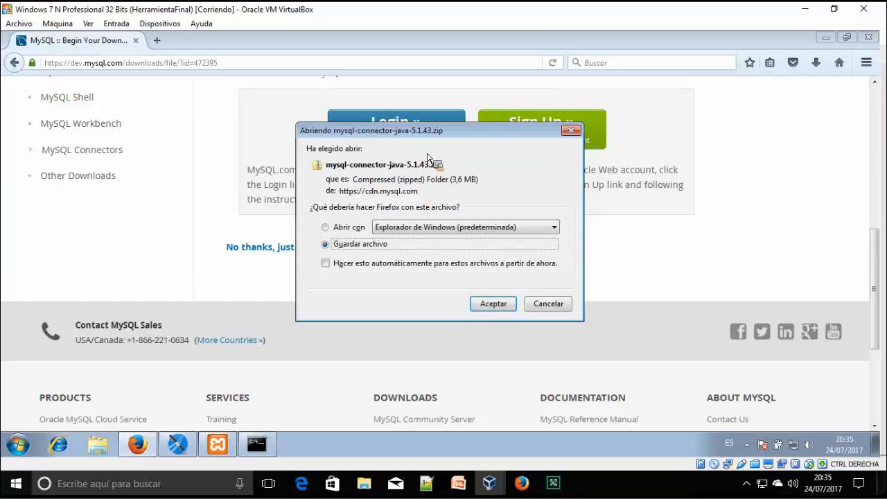
click(548, 303)
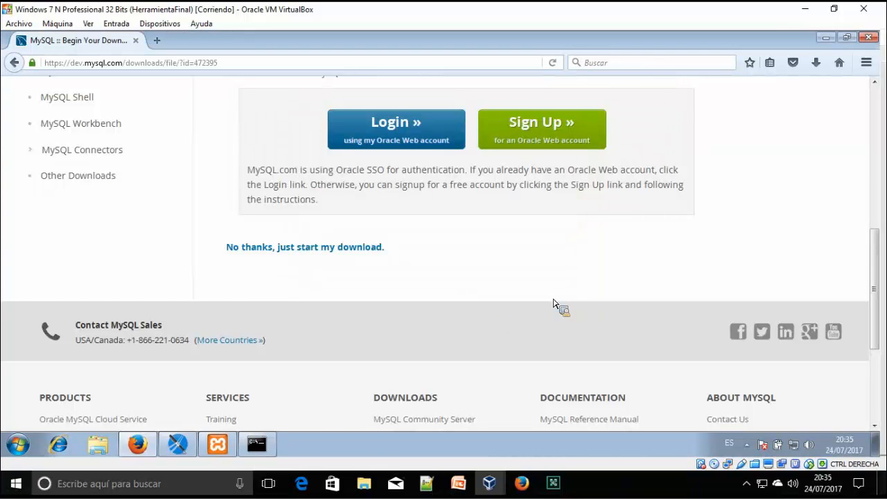
click(178, 444)
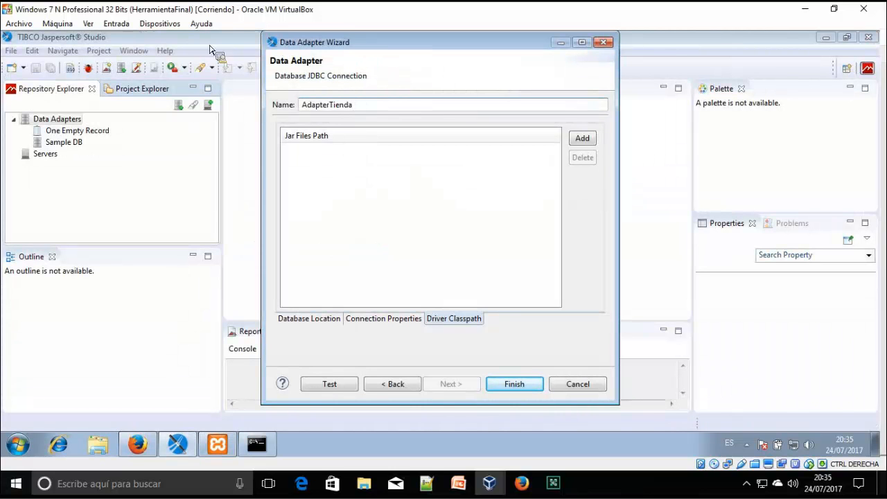
Add mysql-connector-java-5.1.25-bin.jar from the Desktop's nested mysql-connector-java-5.1.25 folder to the driver classpath
click(256, 444)
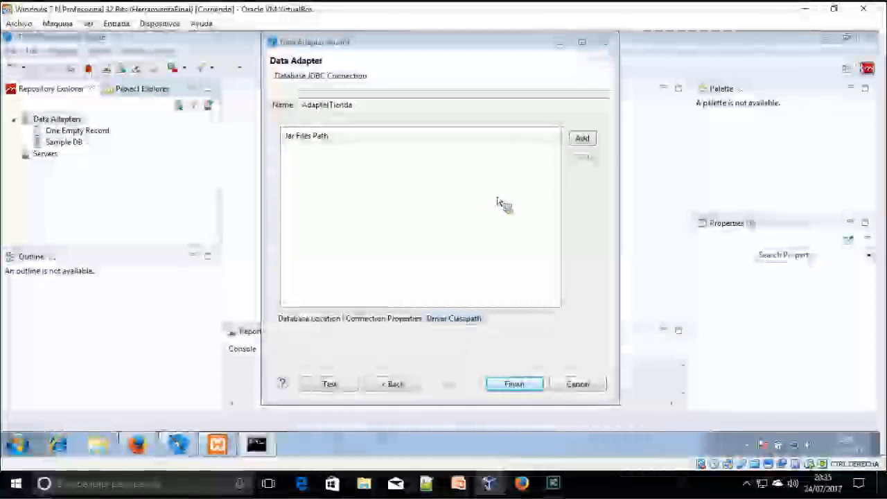
click(583, 140)
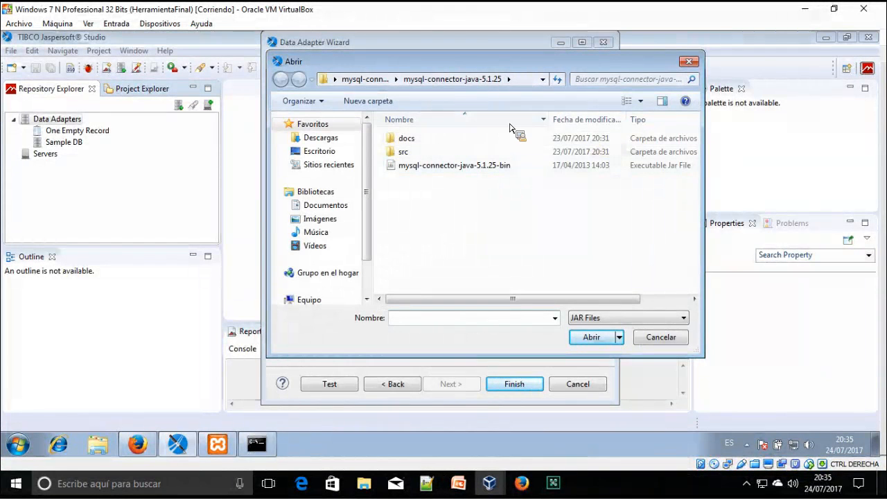
click(319, 151)
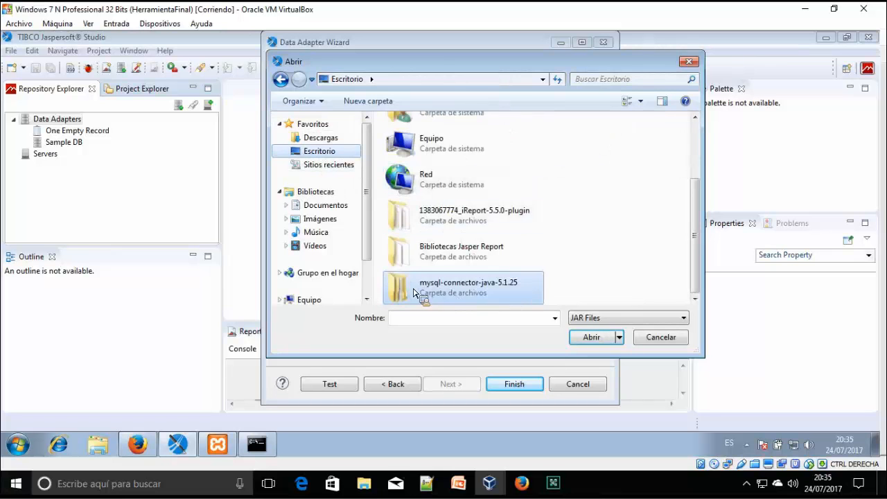
double_click(472, 294)
double_click(452, 139)
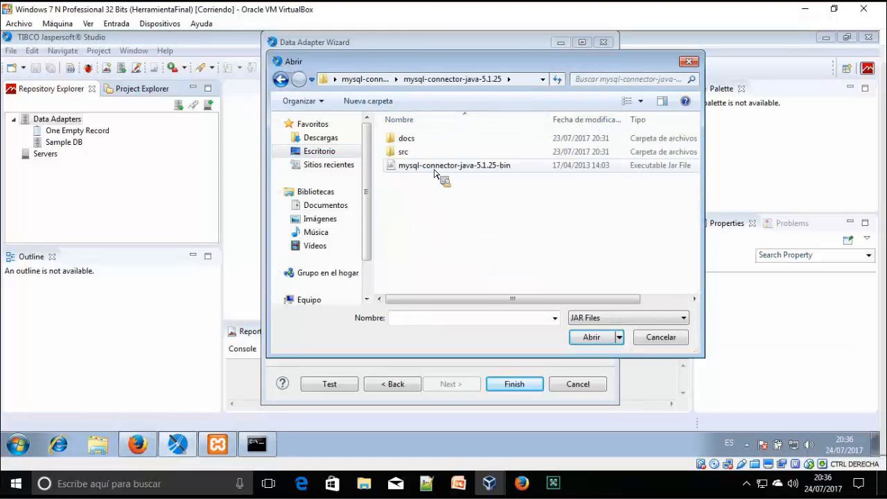
double_click(438, 166)
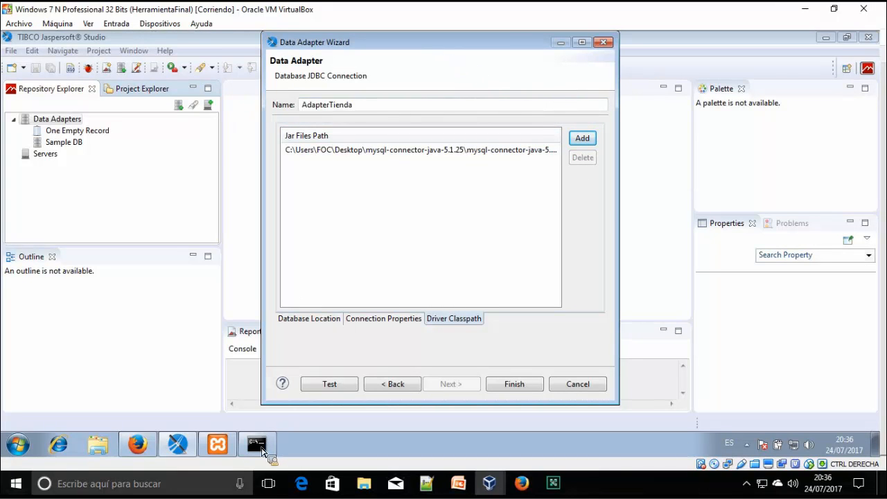
Select MySQL (com.mysql.jdbc.Driver) as the adapter's JDBC driver
click(261, 450)
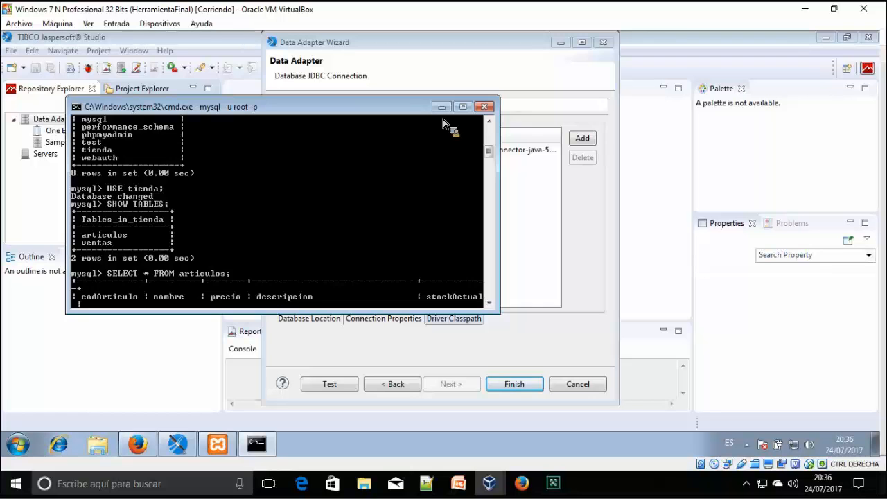
click(313, 339)
click(318, 321)
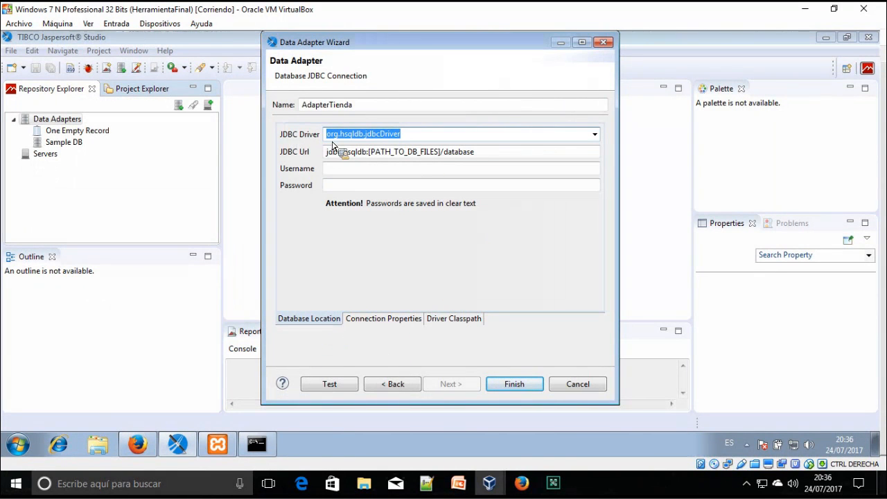
click(454, 318)
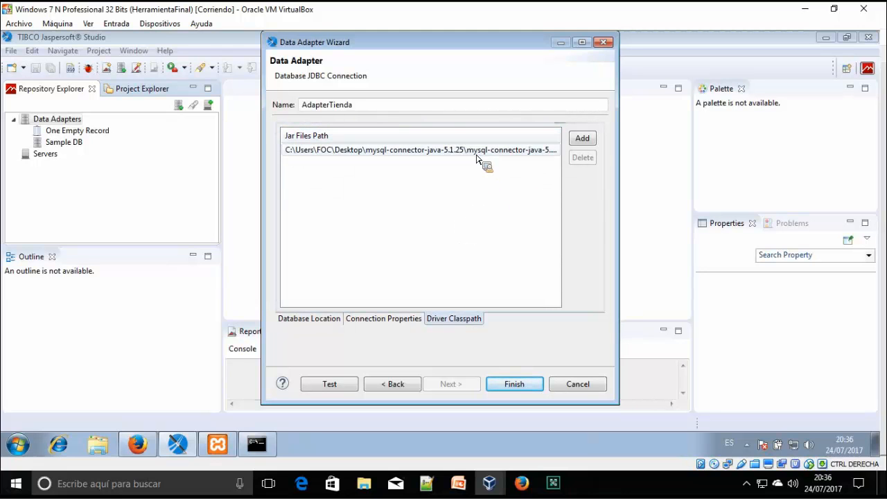
click(331, 318)
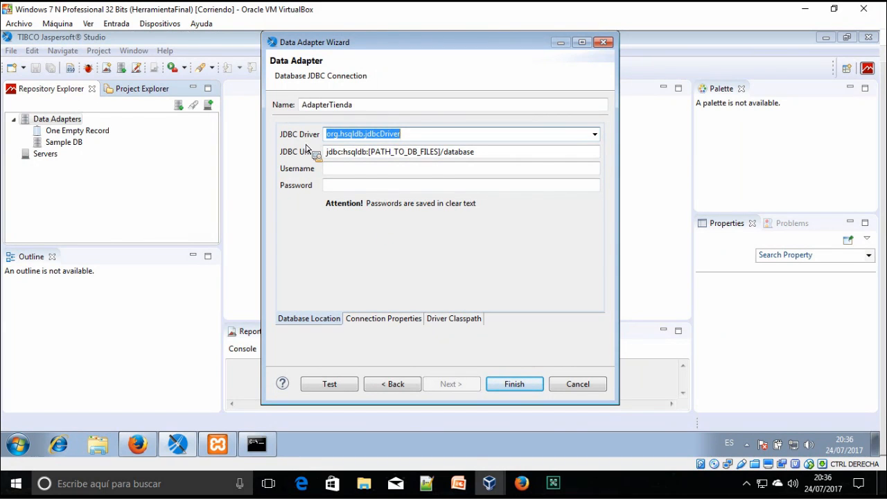
click(595, 134)
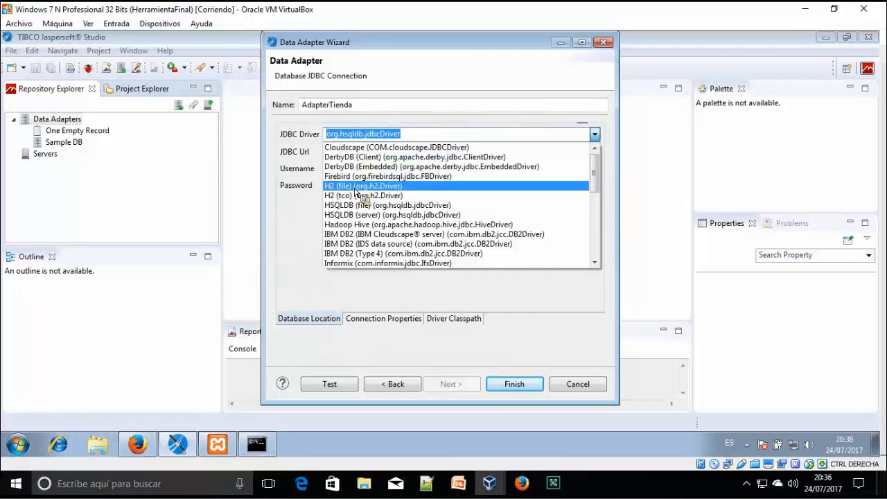
scroll(363, 195, down, 1)
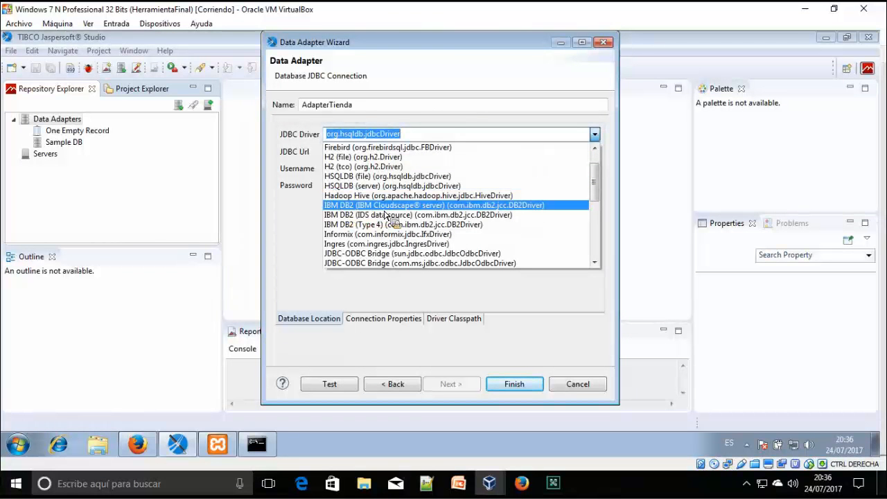
scroll(386, 216, down, 2)
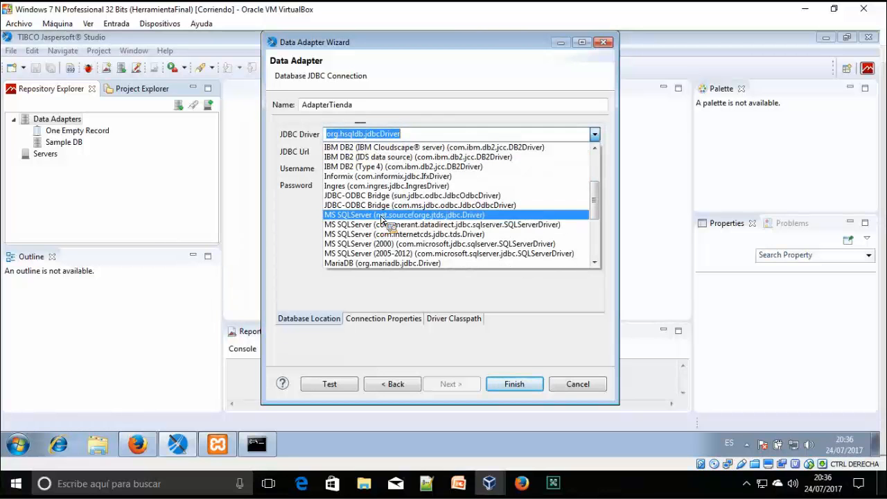
scroll(365, 229, down, 1)
scroll(396, 235, down, 2)
scroll(396, 234, down, 1)
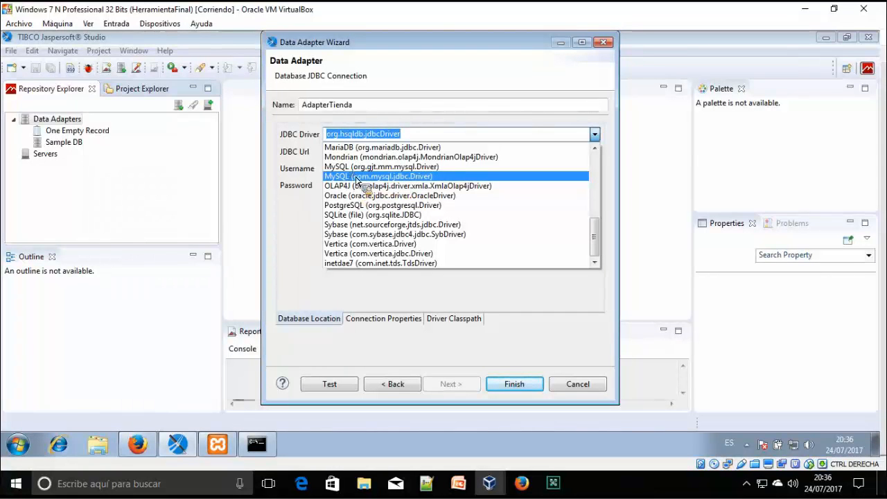
click(357, 177)
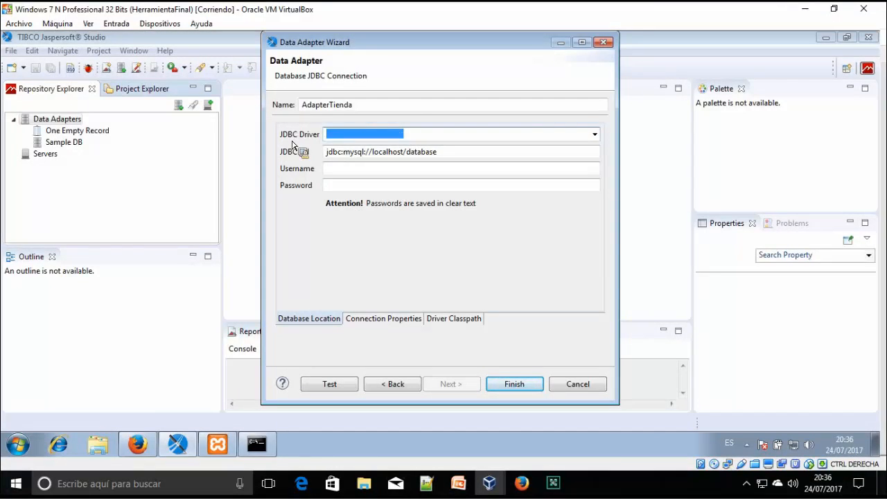
Change the connection URL to jdbc:mysql://localhost/tienda, checking the database name in the MySQL console
drag(451, 151, 300, 162)
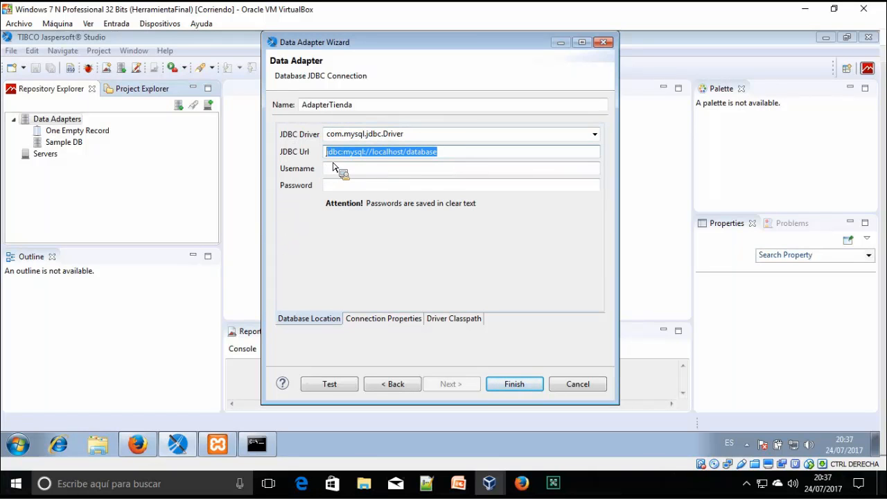
click(416, 161)
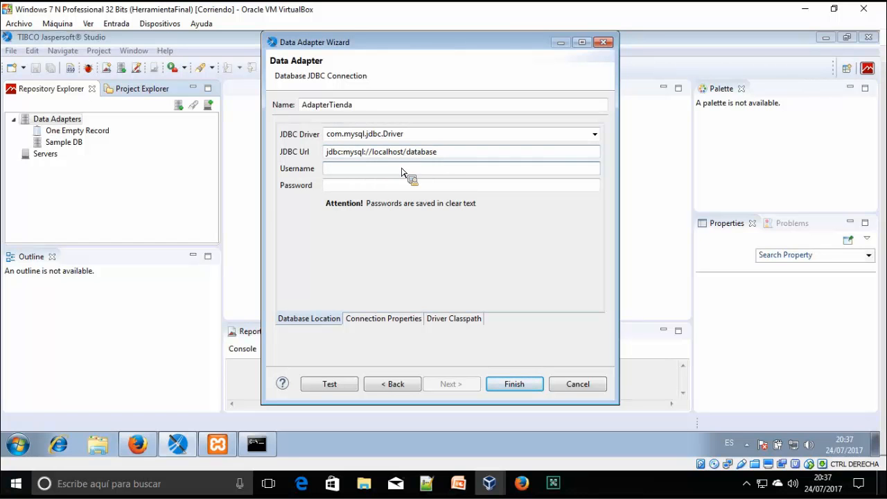
click(257, 445)
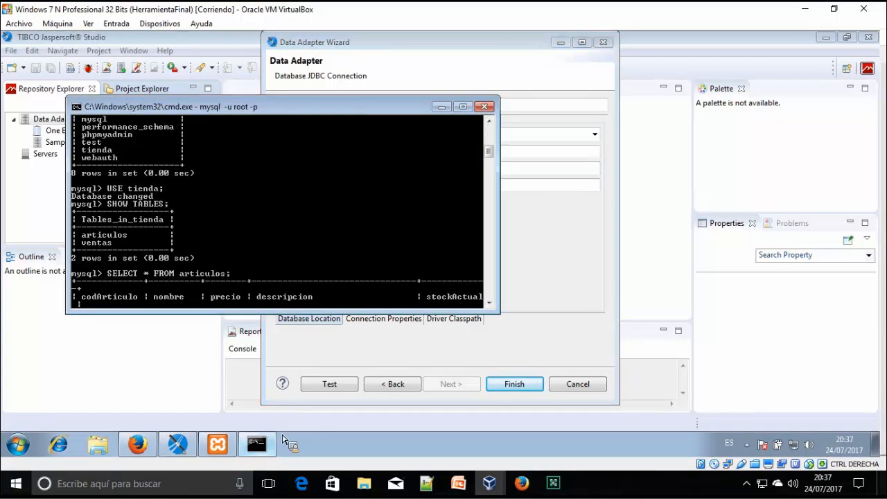
click(441, 106)
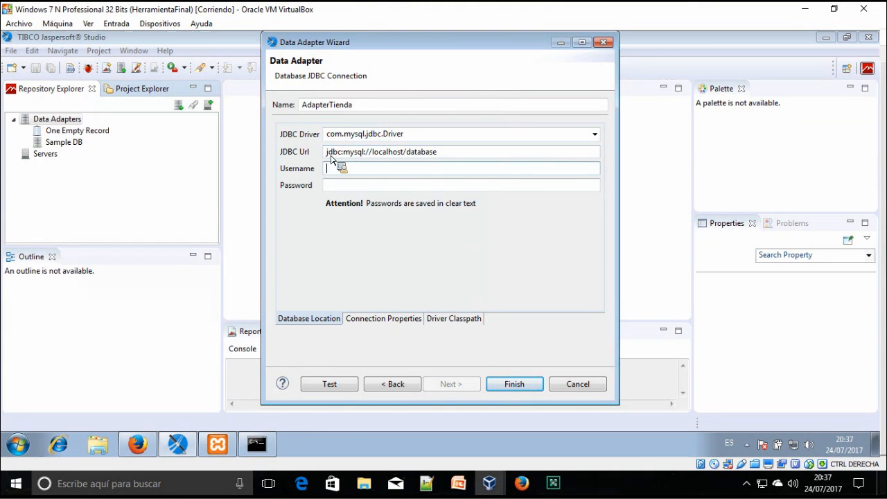
drag(327, 152, 404, 154)
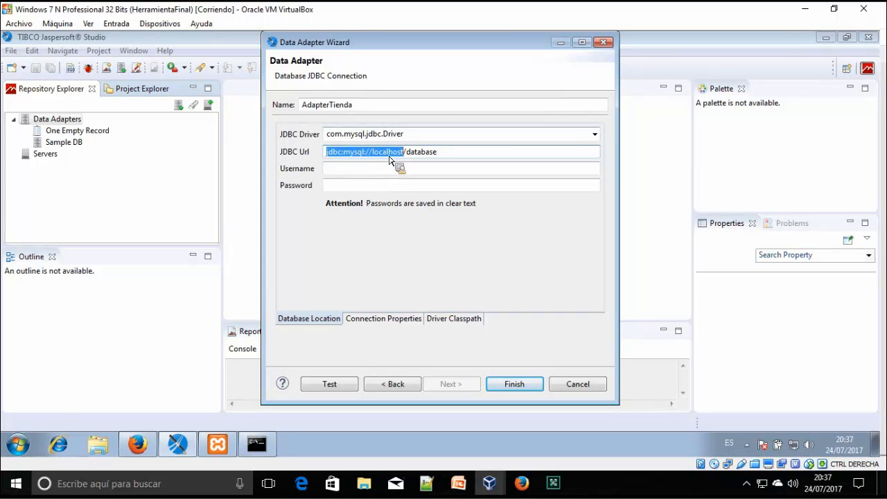
click(395, 157)
double_click(395, 157)
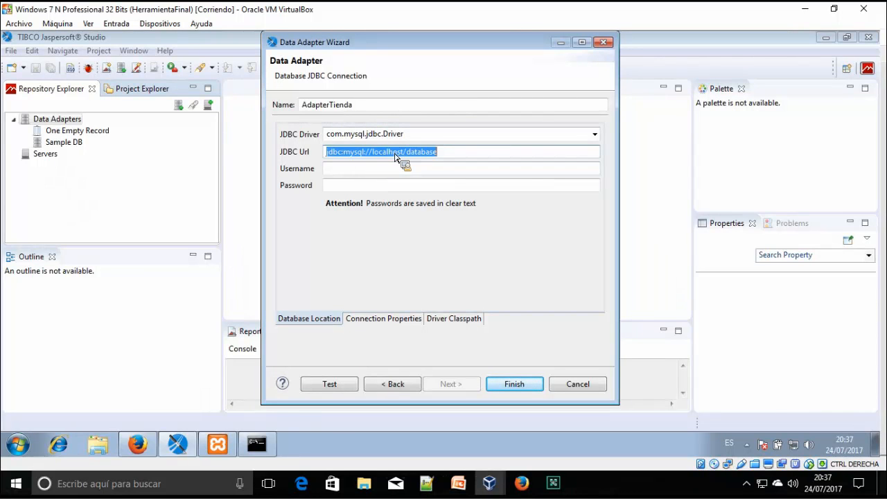
drag(372, 154, 401, 162)
double_click(430, 158)
click(423, 153)
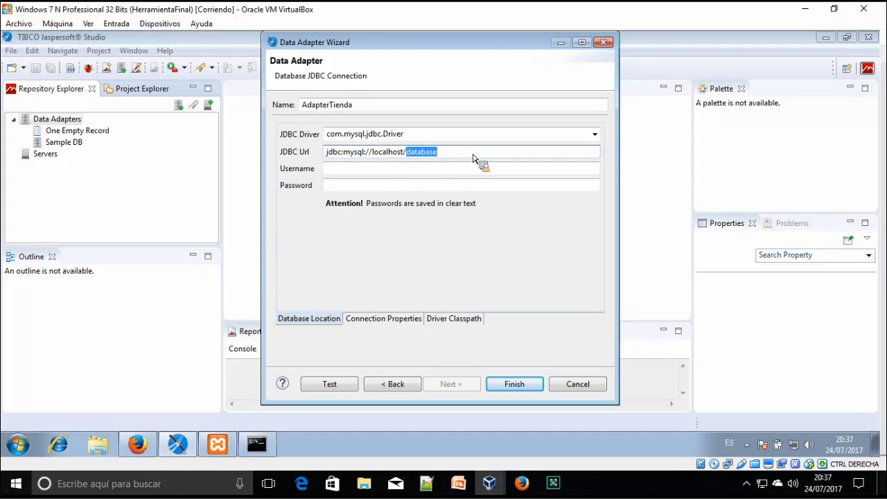
key(BackSpace)
click(278, 447)
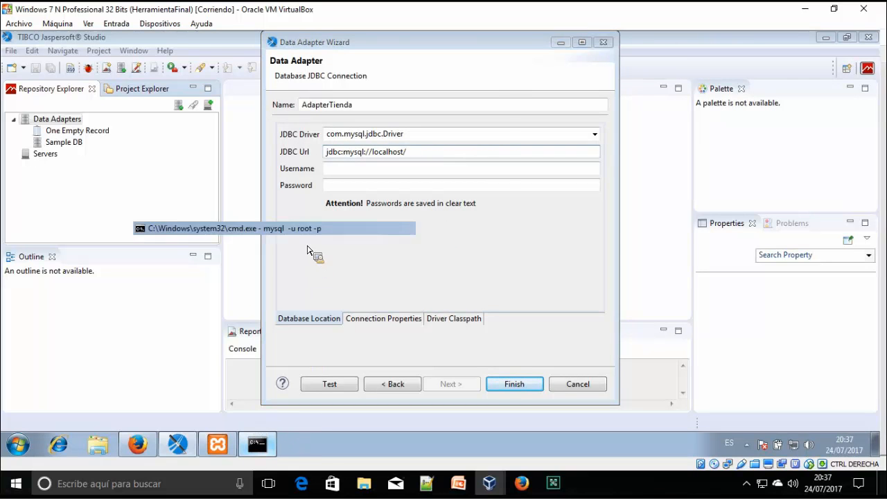
scroll(301, 247, up, 2)
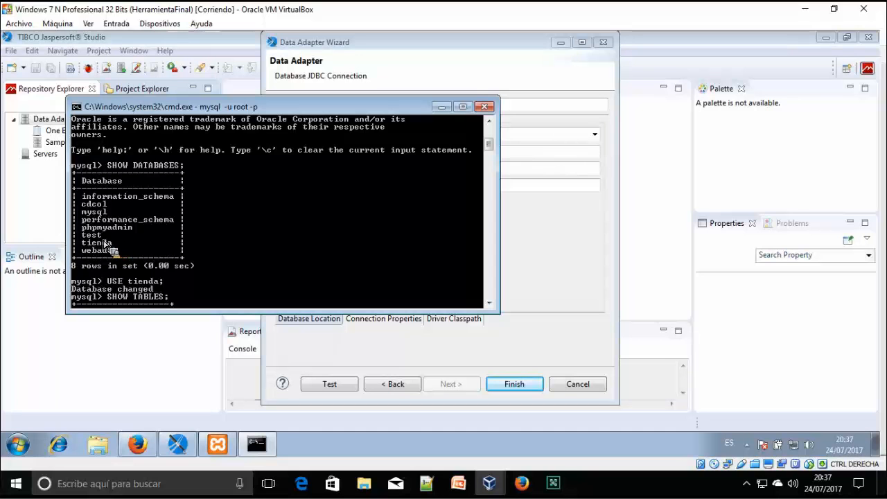
click(441, 106)
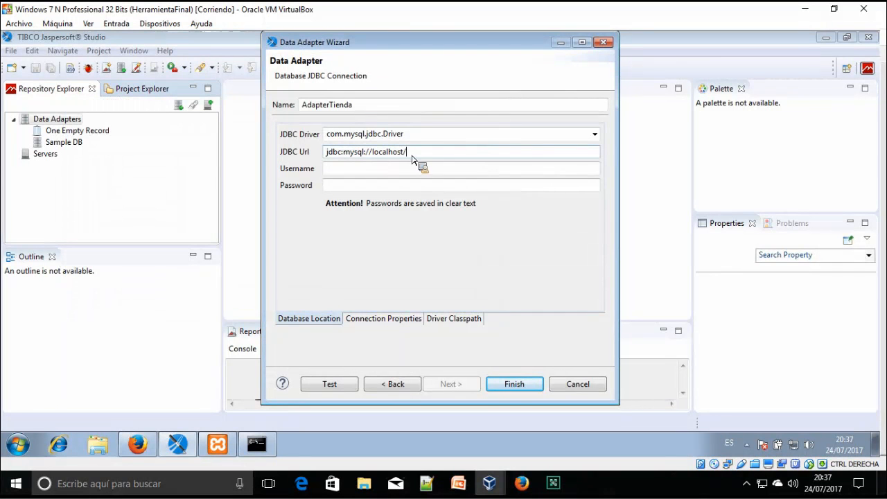
key(ctrl+z)
text(tienda)
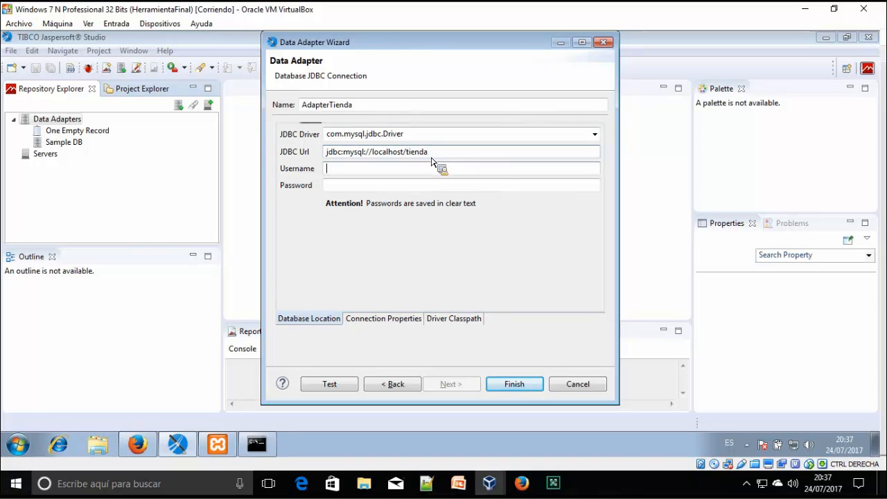
Enter the database username and password
click(334, 170)
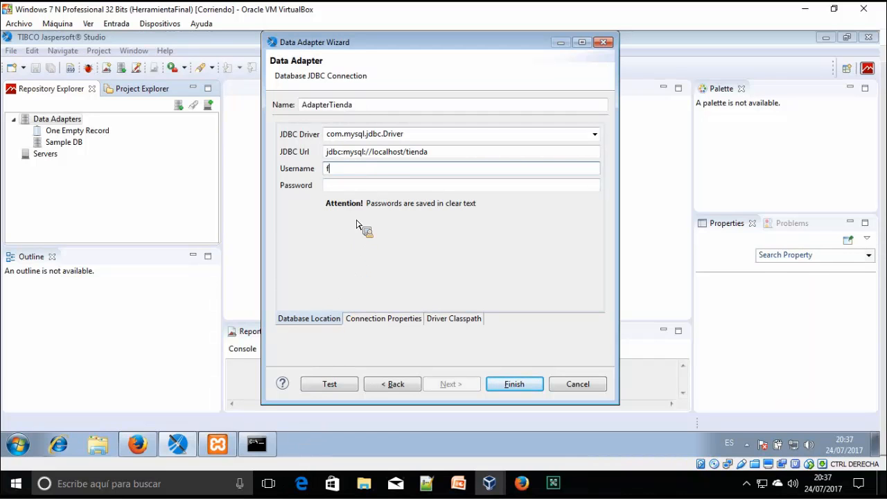
text(oc)
key(Tab)
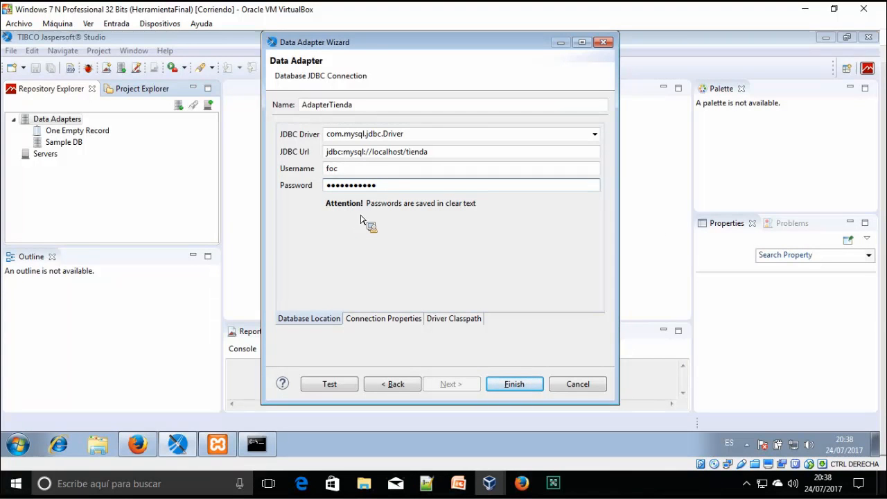
drag(378, 186, 345, 393)
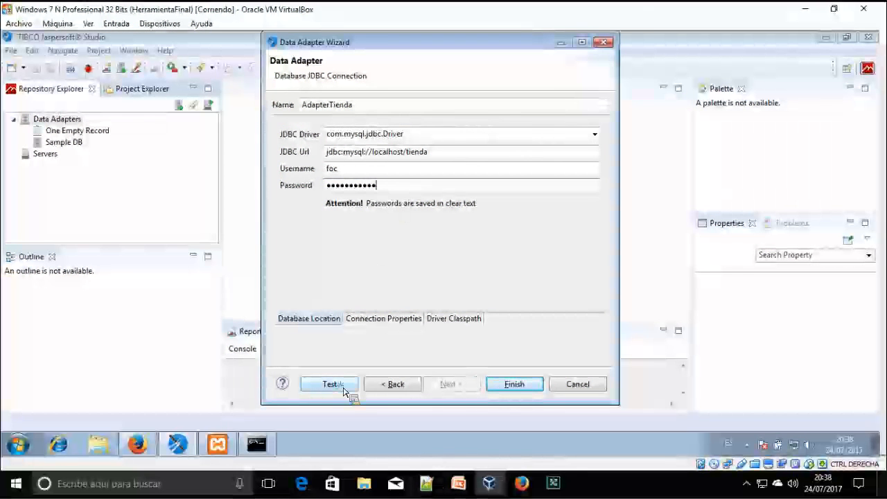
Test the AdapterTienda connection, dismiss the Successful message, and finish saving the adapter
click(329, 385)
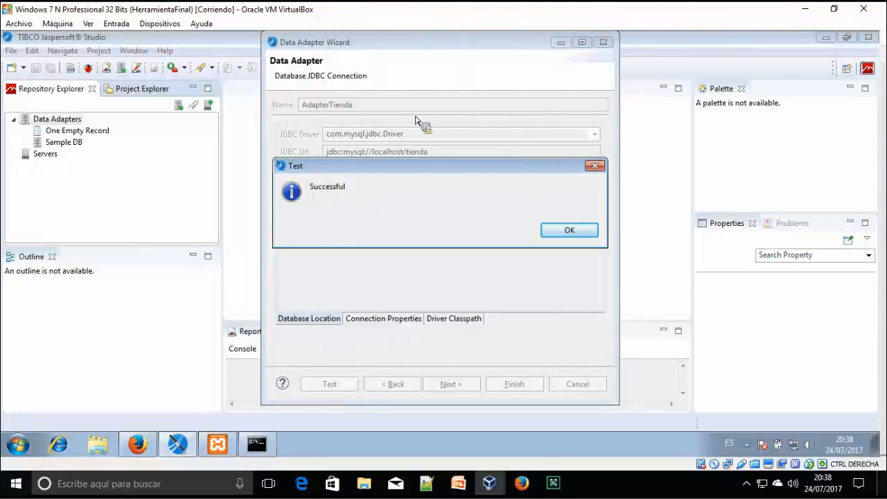
click(257, 445)
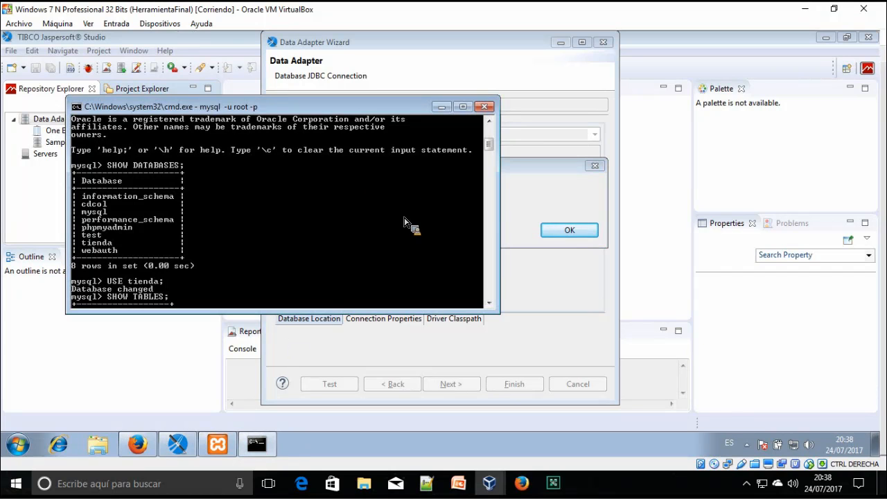
click(443, 107)
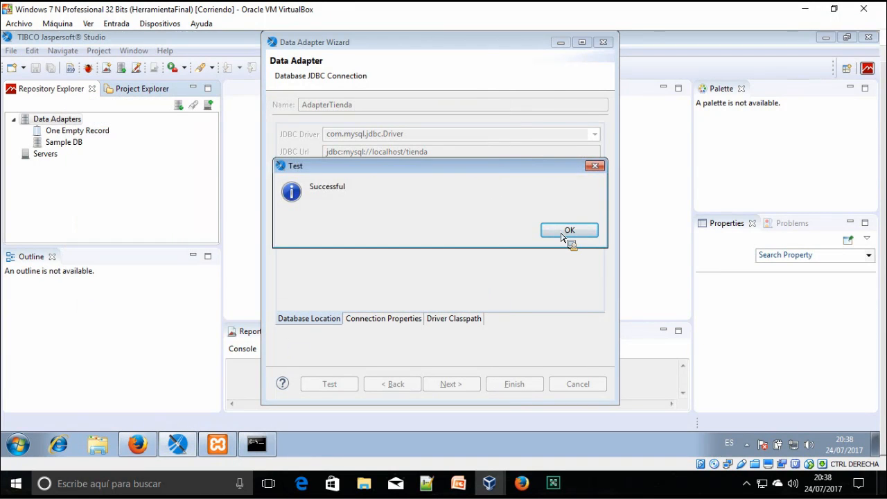
click(562, 234)
click(535, 388)
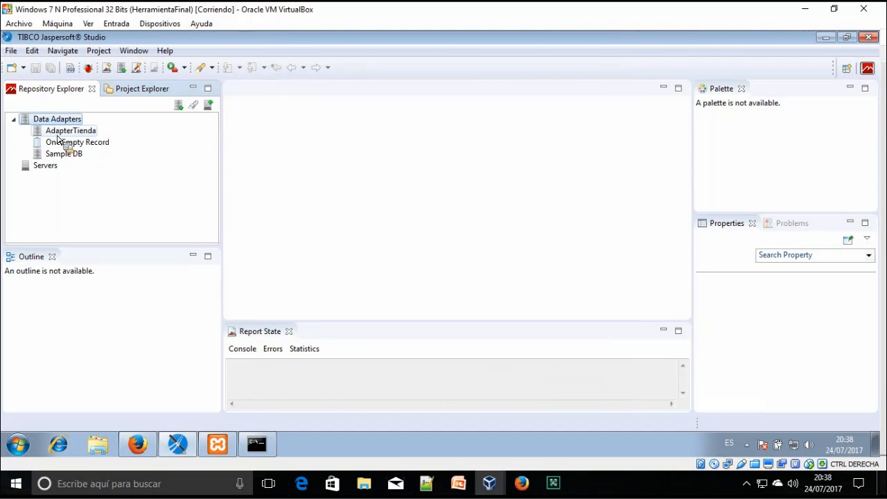
Switch from the Repository Explorer to the Project Explorer showing MyReports
drag(81, 141, 91, 155)
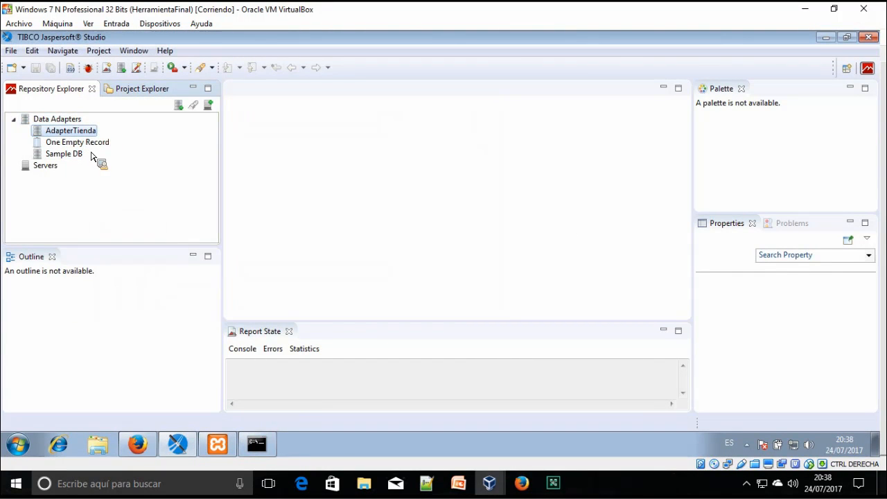
mouse_move(92, 156)
mouse_down()
mouse_move(135, 97)
mouse_move(150, 172)
mouse_move(81, 150)
mouse_up()
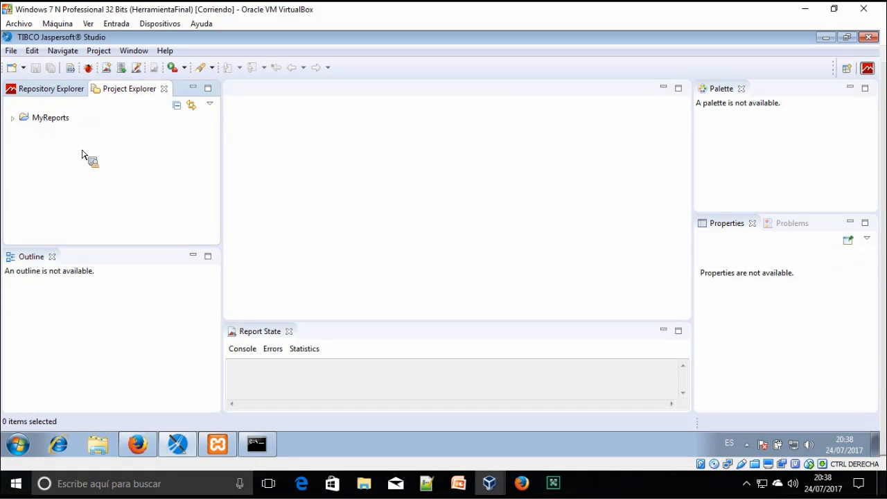
Pick the JasperReports Project wizard from the New Project dialog
right_click(81, 153)
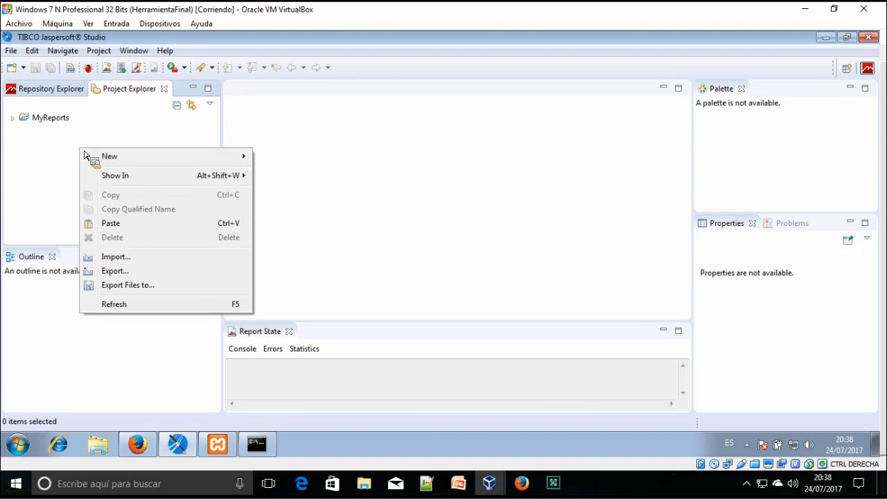
mouse_move(95, 158)
click(282, 162)
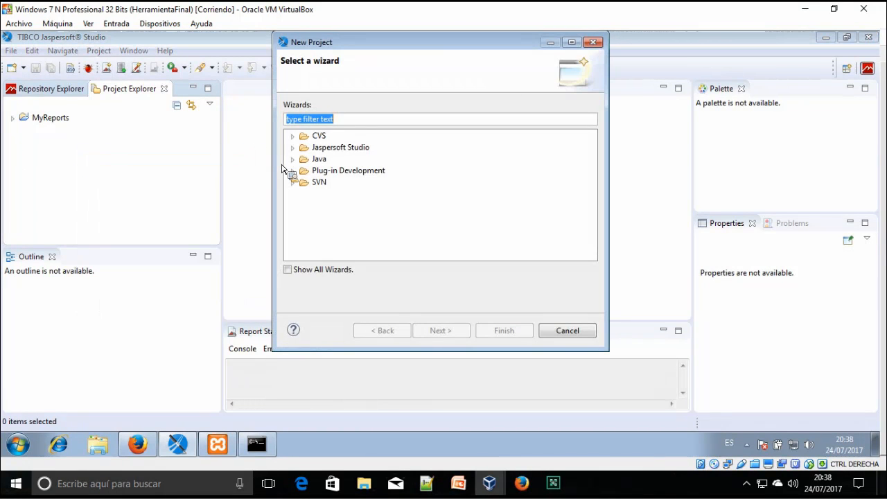
text(Pro)
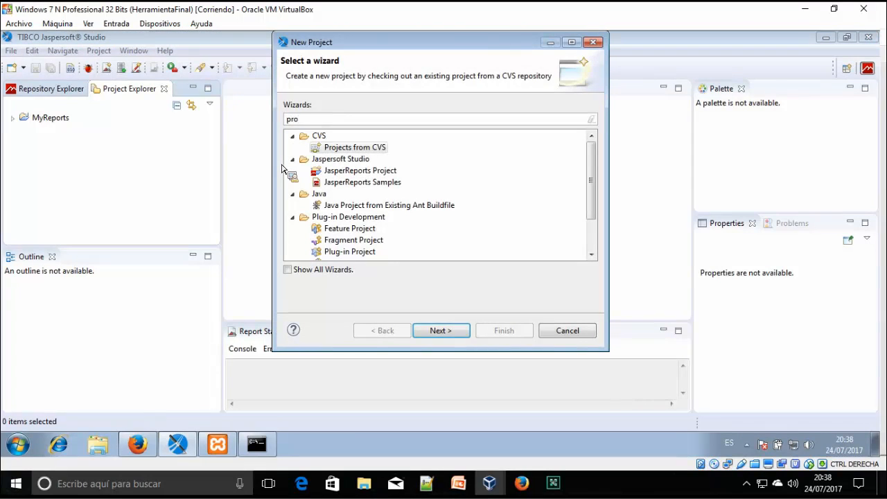
text(ect)
key(BackSpace)
key(BackSpace)
key(BackSpace)
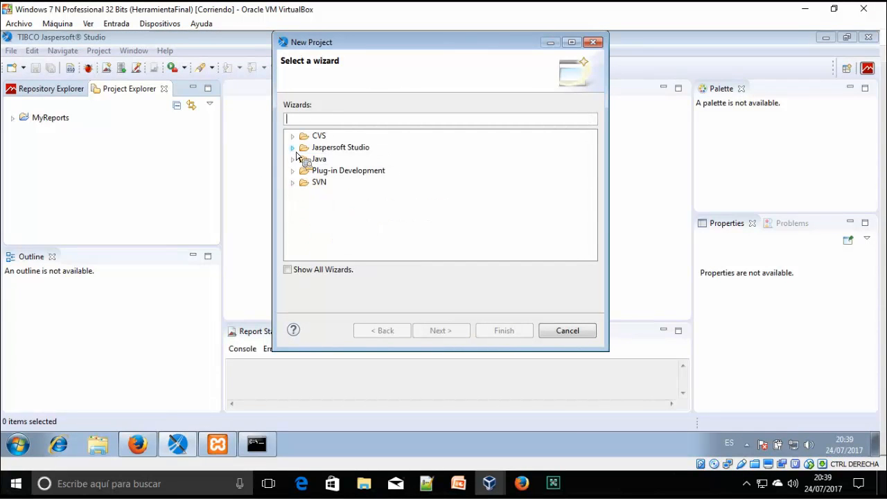
click(293, 148)
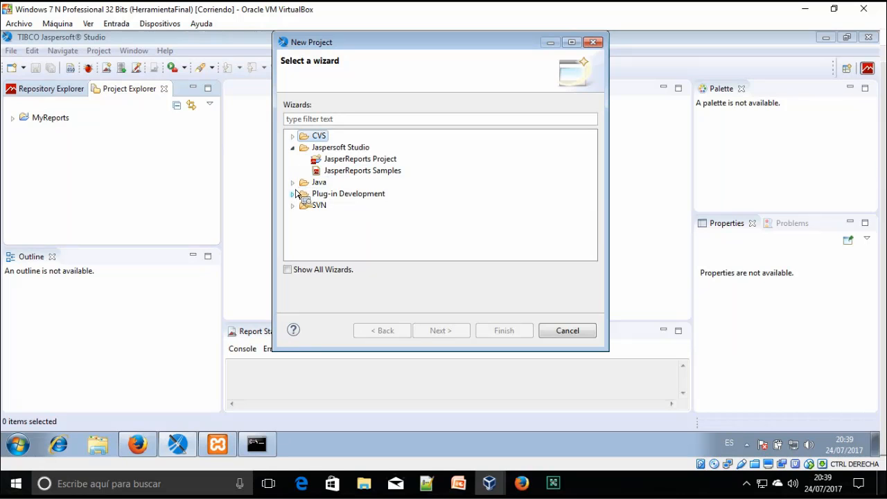
click(292, 182)
click(350, 159)
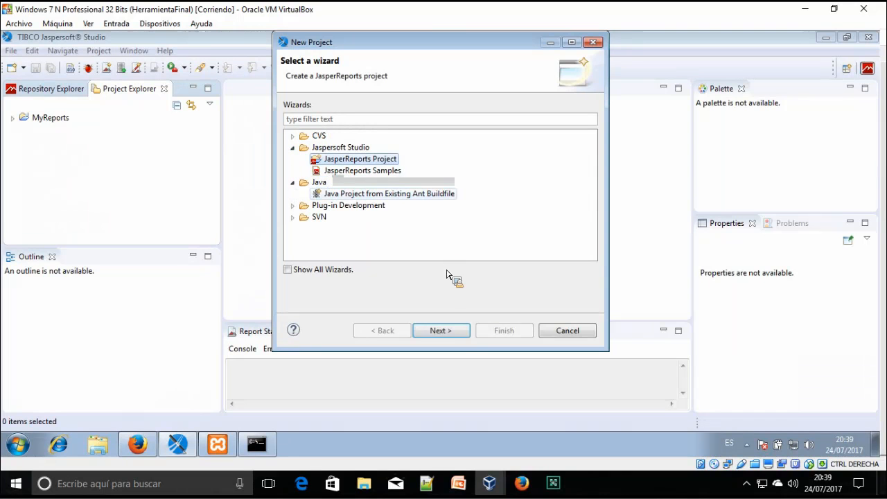
Name the project MisPrimerosInformes, create it, and collapse MyReports
click(441, 331)
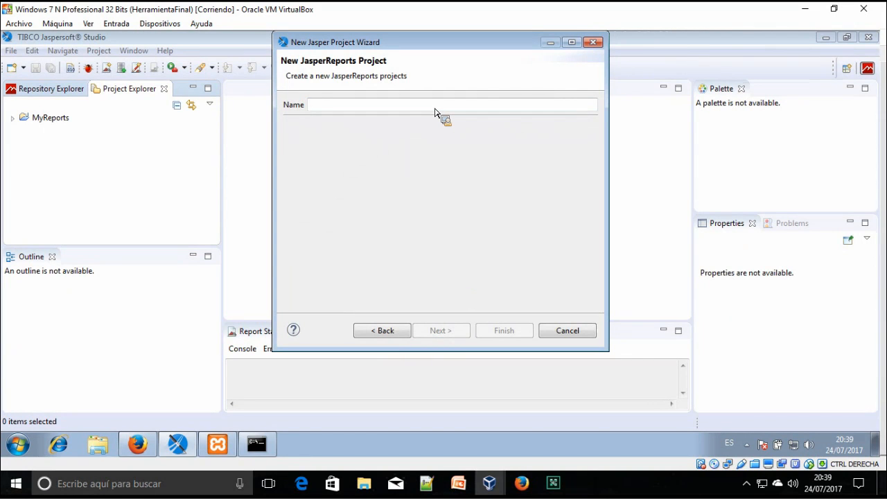
text(MisPrimerosInformes)
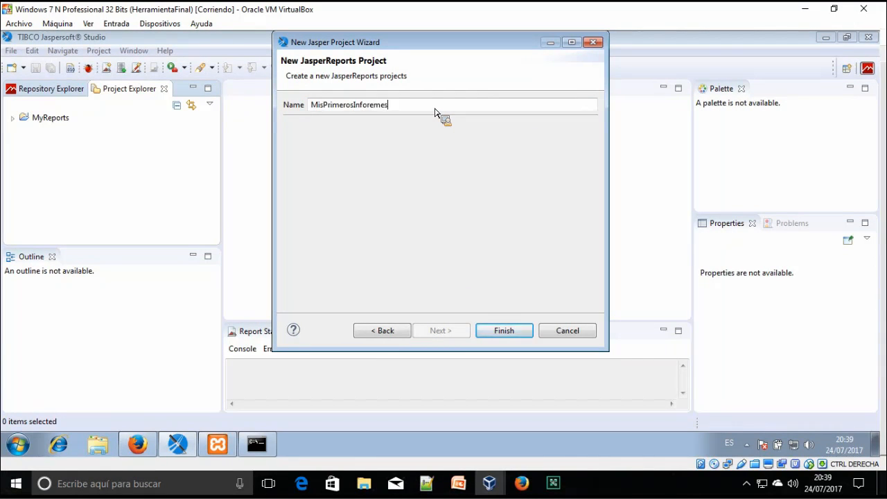
click(517, 333)
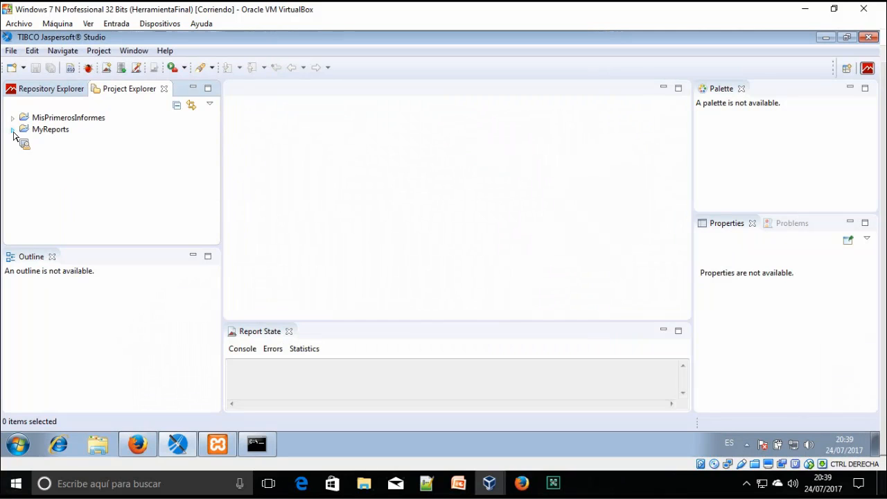
click(13, 164)
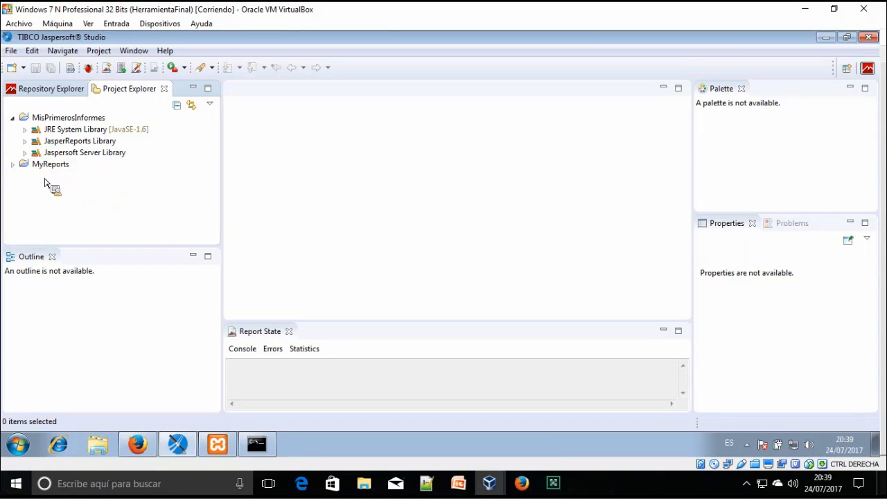
drag(50, 174, 63, 125)
Start a new Jasper Report in MisPrimerosInformes, then close the wizard
right_click(64, 125)
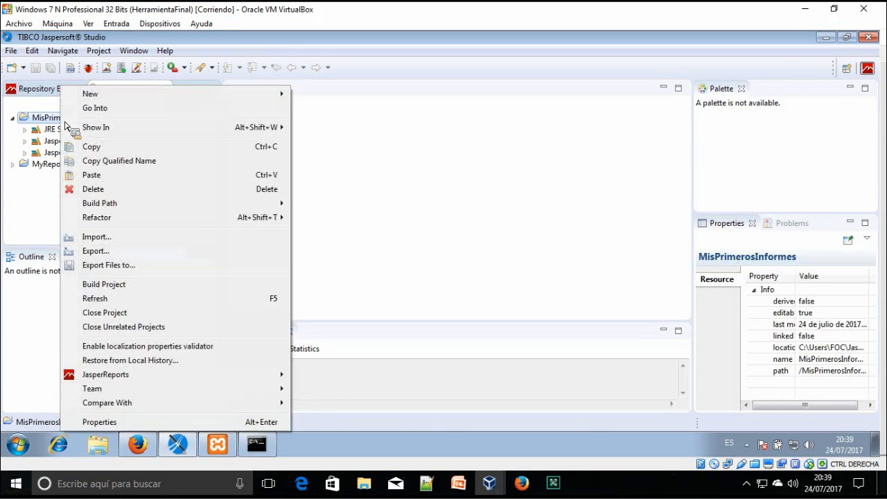
mouse_move(169, 97)
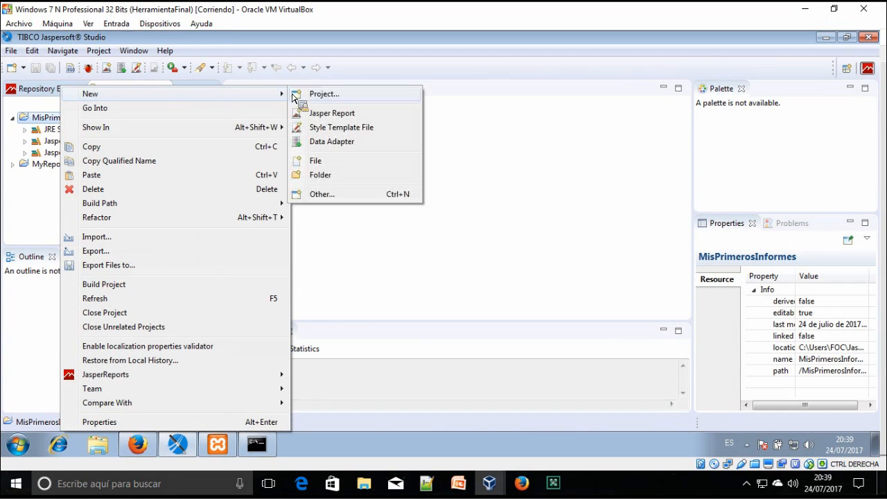
click(339, 114)
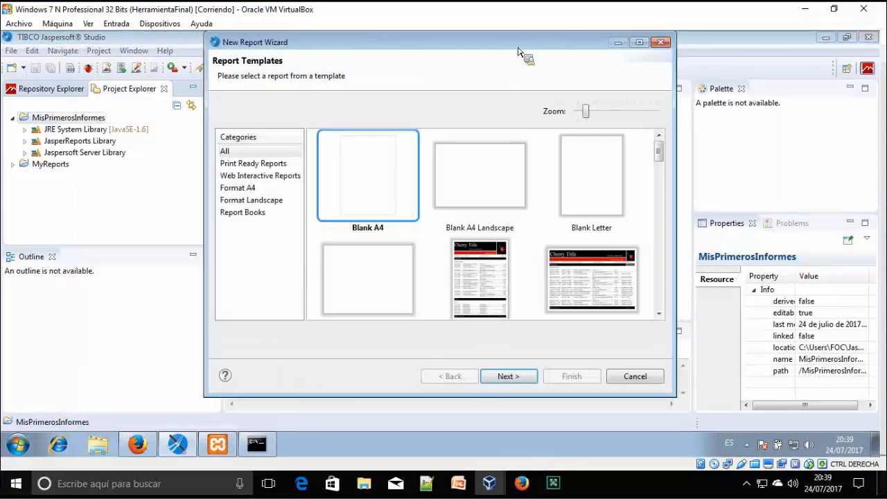
click(661, 43)
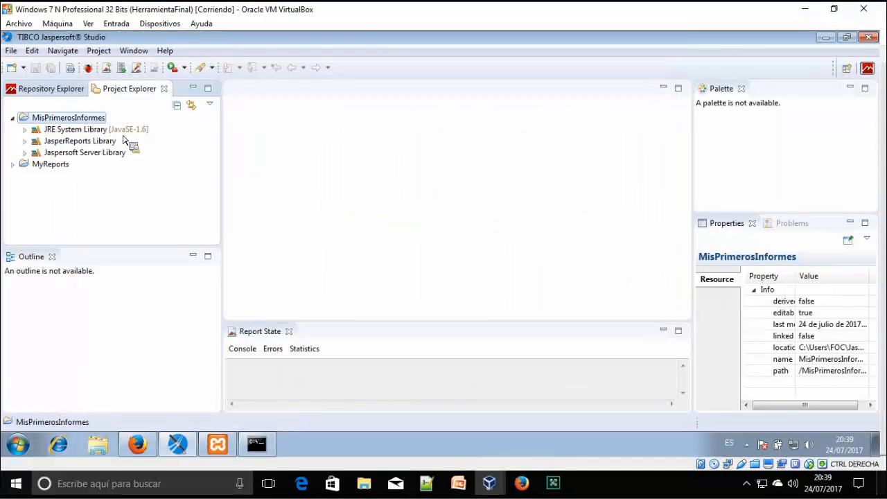
Reopen the New Jasper Report wizard, browse the templates, and keep Blank A4
right_click(82, 117)
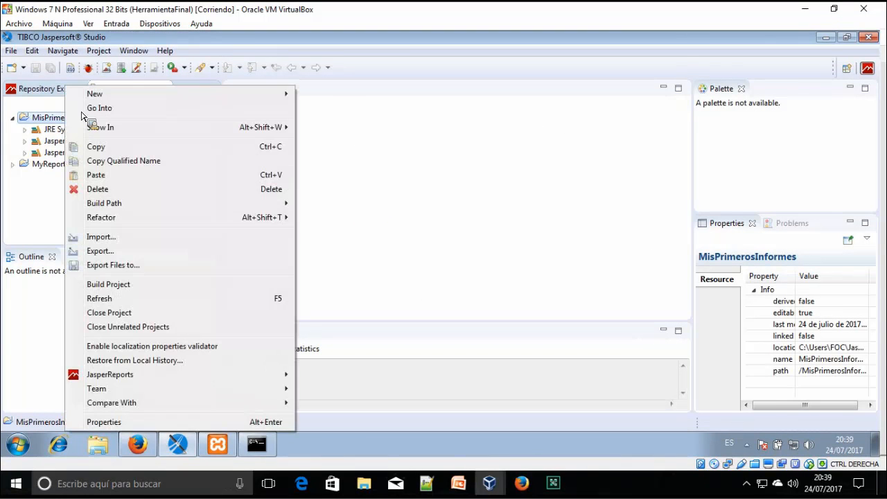
mouse_move(125, 102)
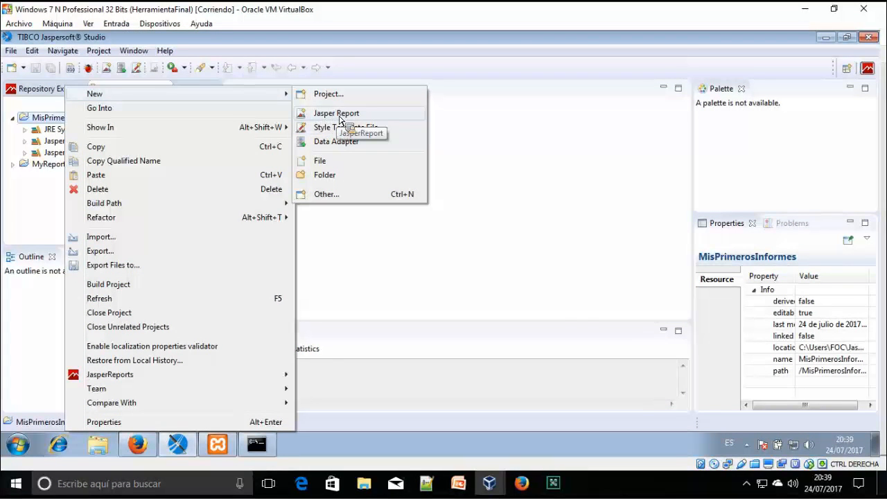
click(340, 118)
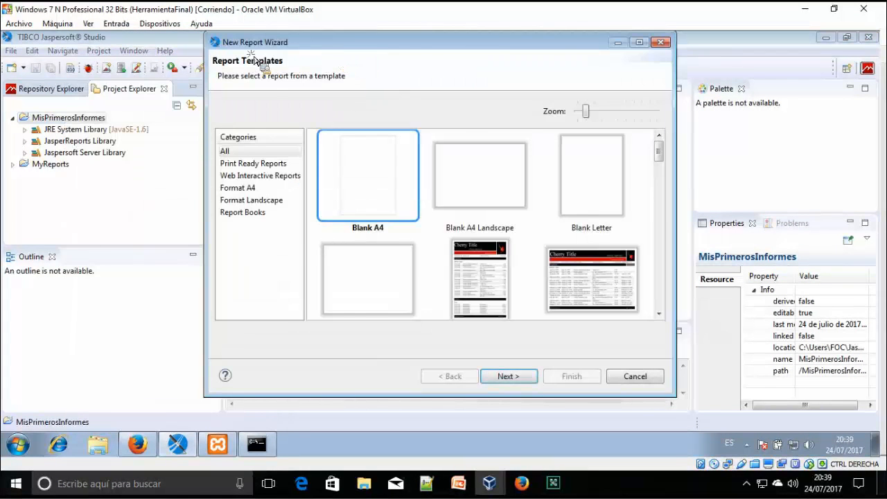
mouse_move(549, 171)
mouse_down()
mouse_move(552, 184)
mouse_move(553, 161)
mouse_up()
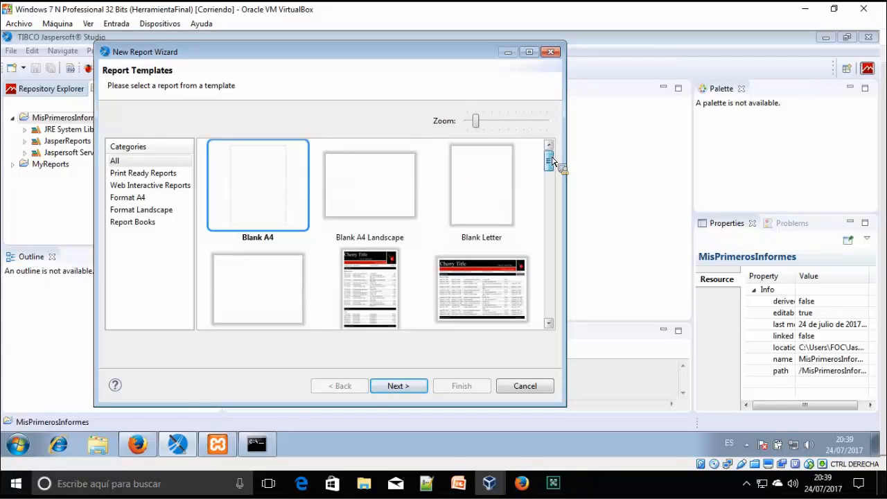
drag(291, 178, 313, 187)
drag(305, 127, 359, 165)
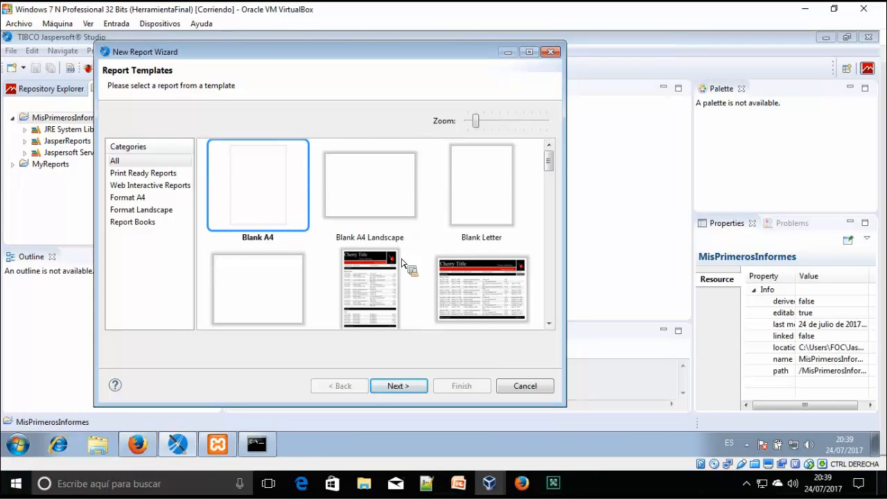
drag(552, 163, 551, 191)
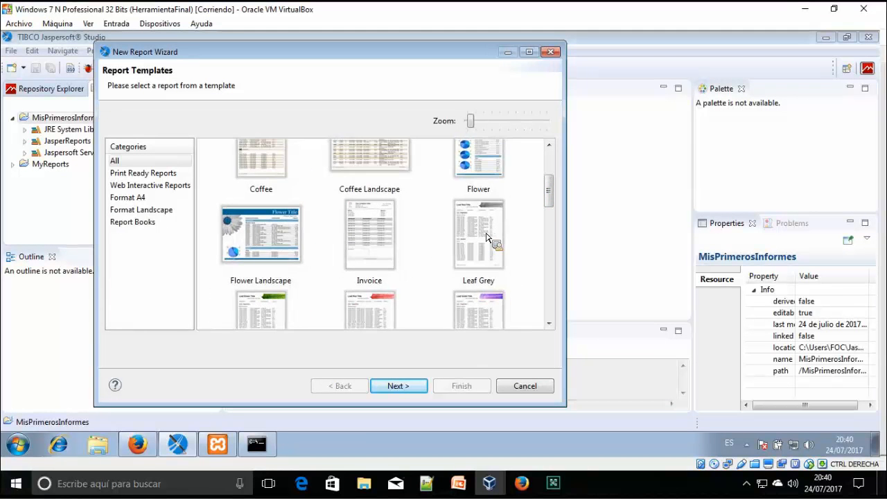
drag(555, 218, 572, 164)
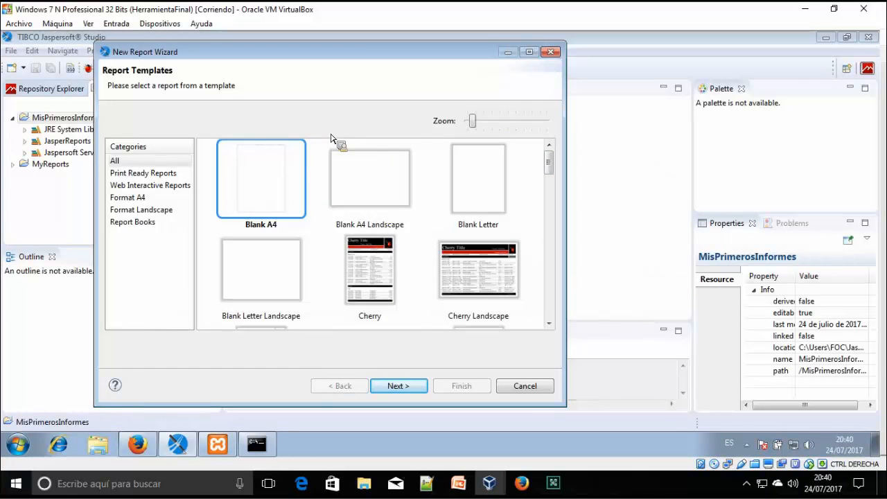
click(404, 391)
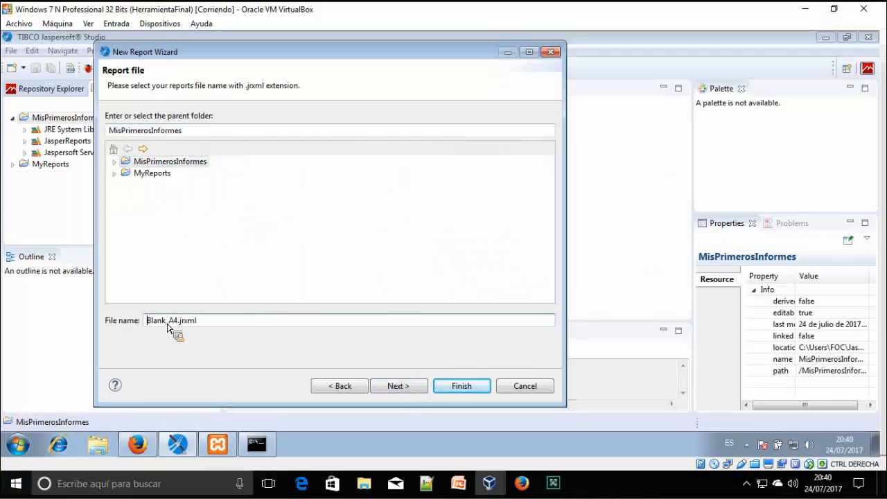
Rename the report file from Blank_A4 to miPrimerInforme.jrxml and go to the Data Source page
drag(179, 322, 143, 322)
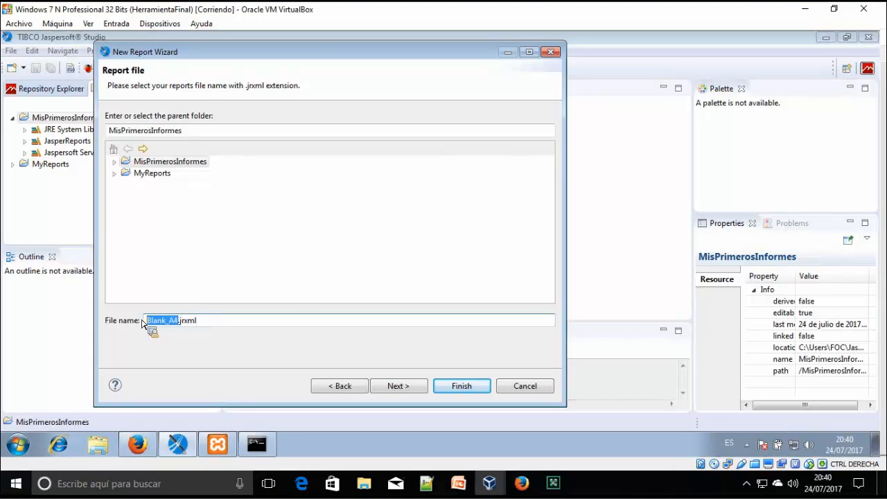
text(mi)
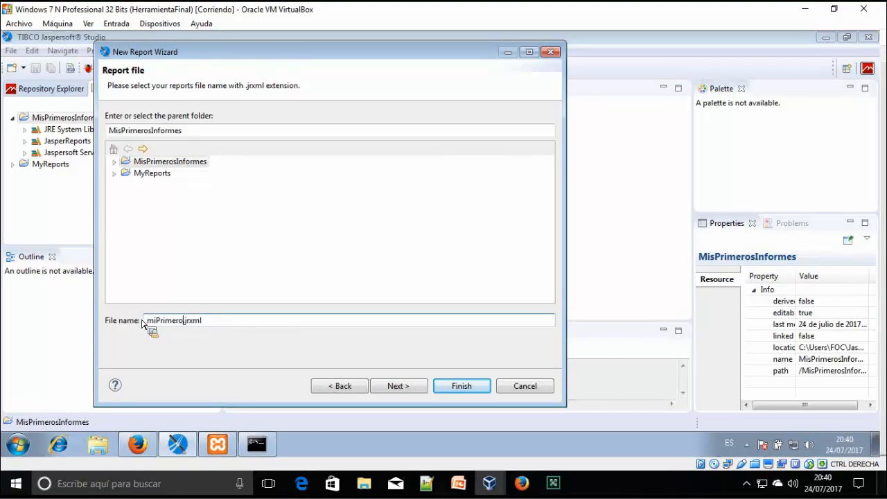
text(PrimerInforme)
click(398, 386)
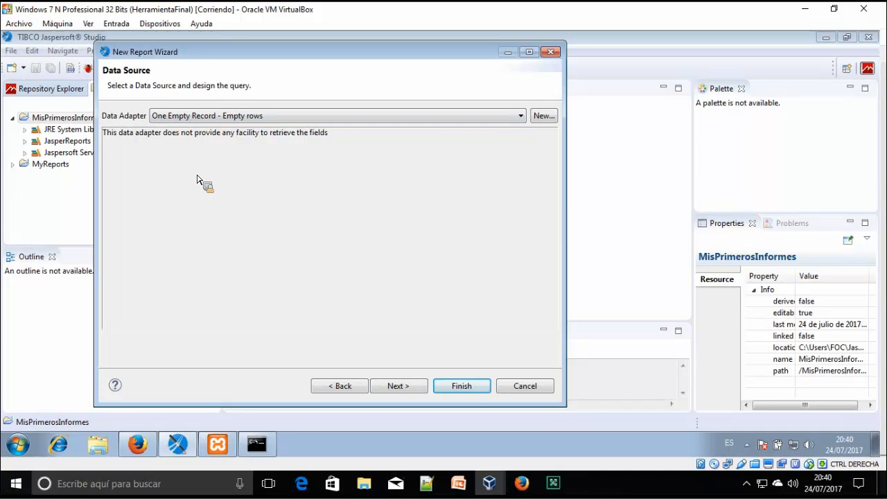
Choose AdapterTienda and expand tienda's tables to show the articulos and ventas columns
click(277, 116)
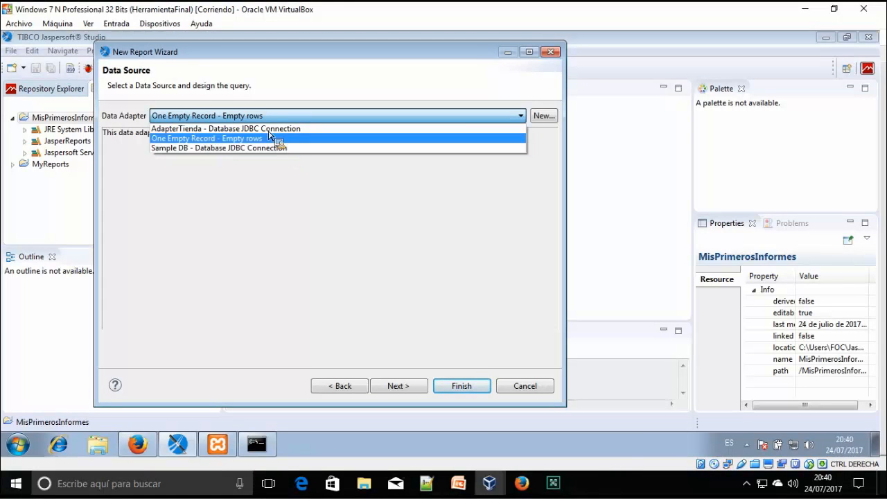
click(196, 129)
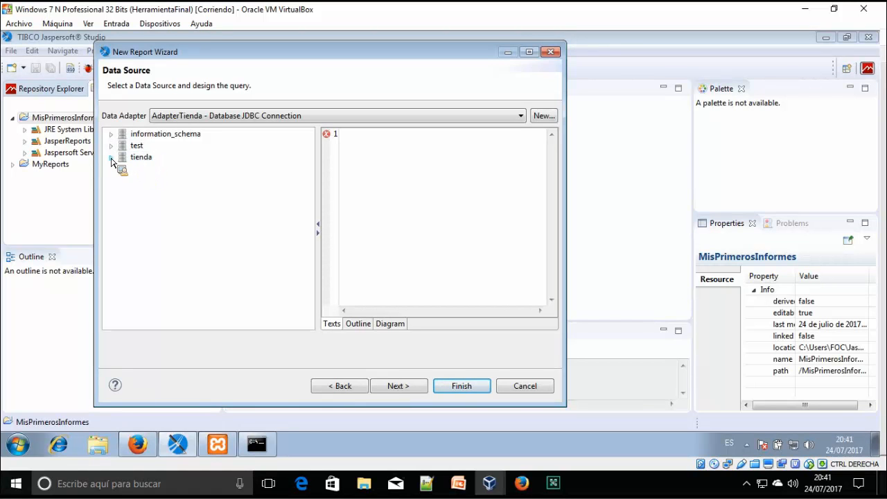
click(111, 158)
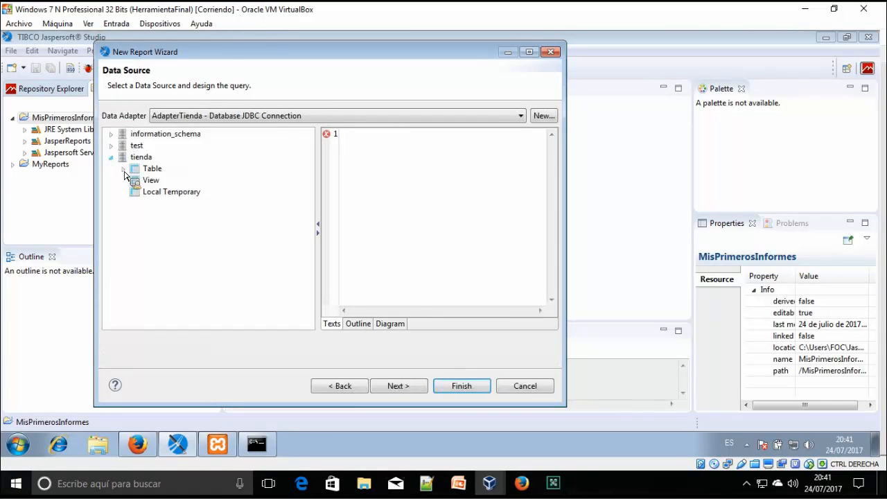
click(124, 169)
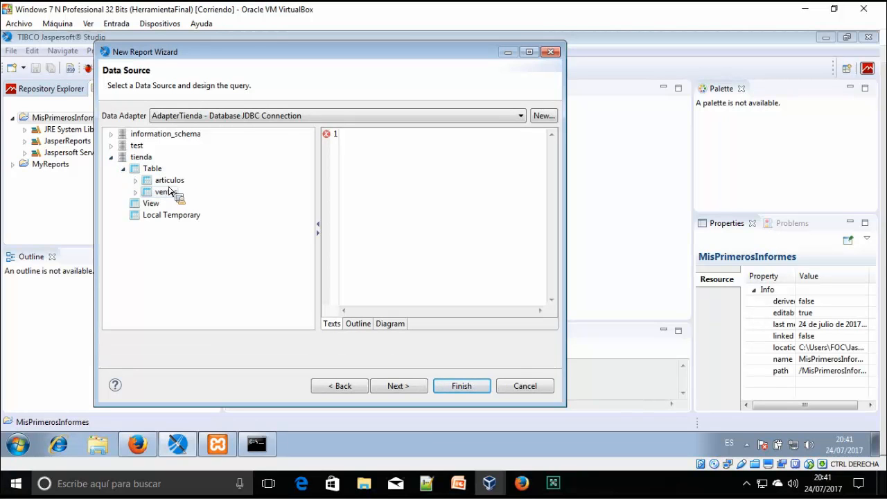
click(136, 181)
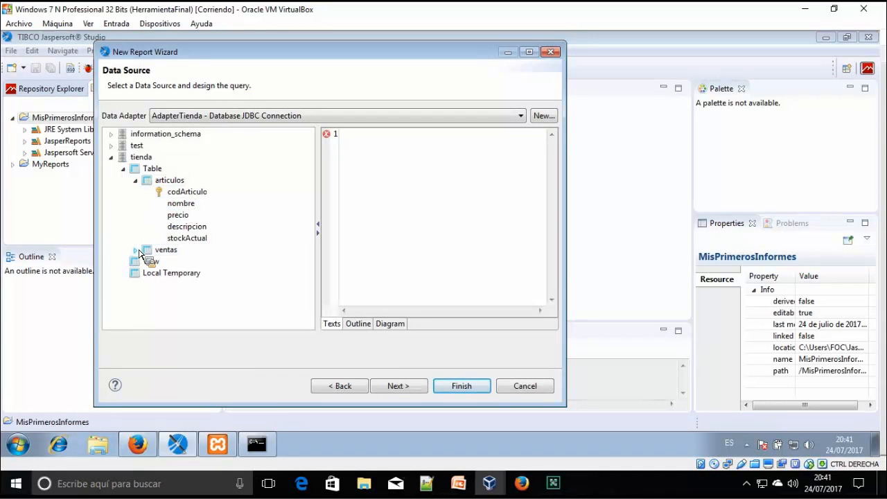
click(136, 250)
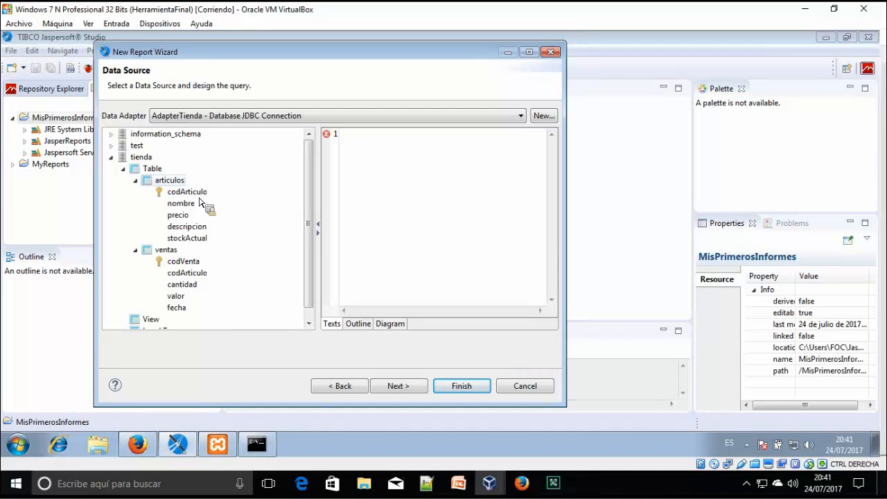
Begin the report query with select in the query editor
drag(191, 248, 398, 253)
drag(466, 233, 466, 234)
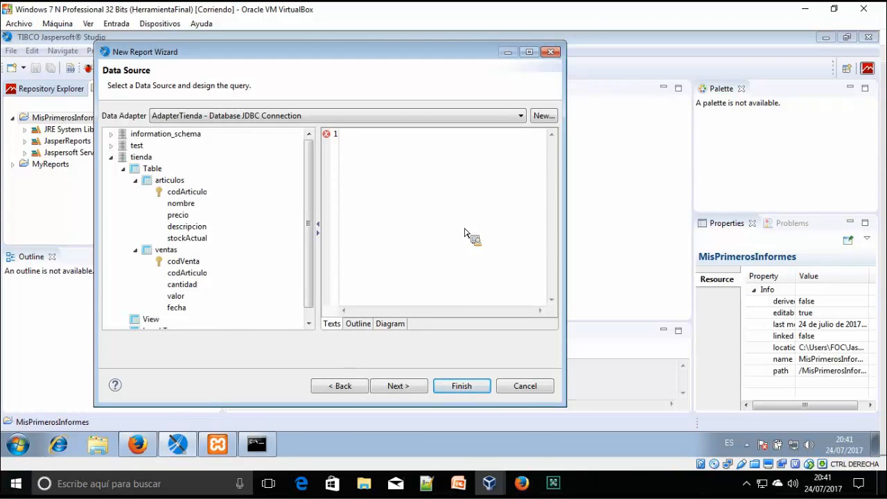
drag(294, 426, 549, 164)
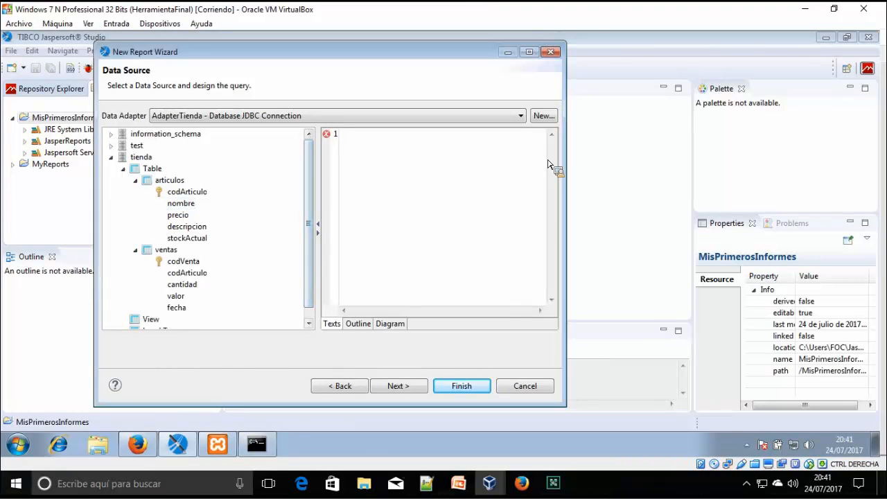
drag(445, 144, 515, 127)
drag(528, 206, 450, 194)
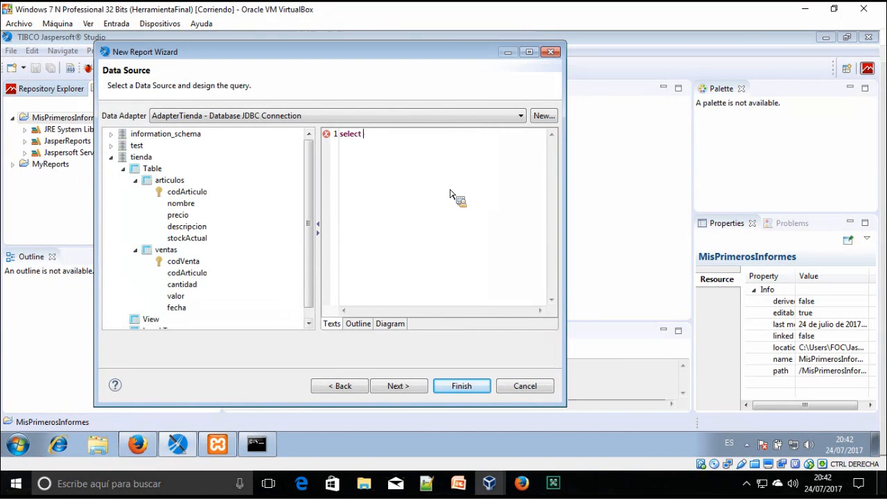
Complete the query as SELECT * FROM articulos and load its dataset fields
text(from articulos)
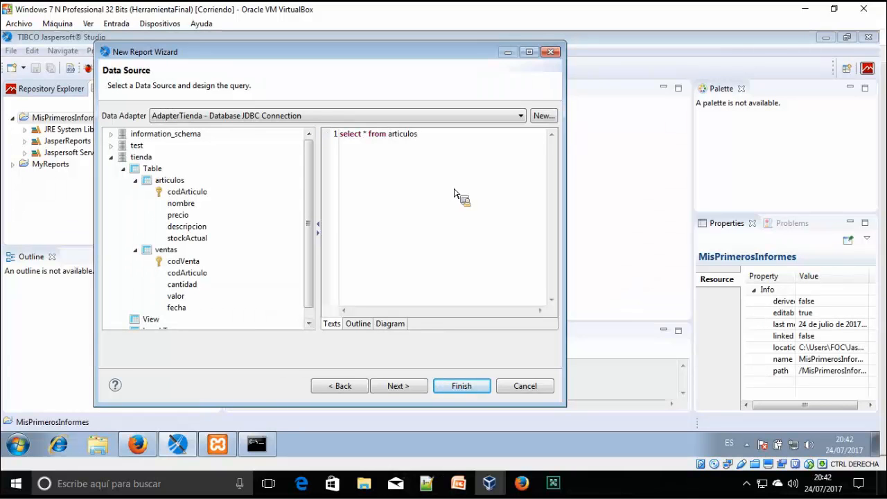
click(392, 324)
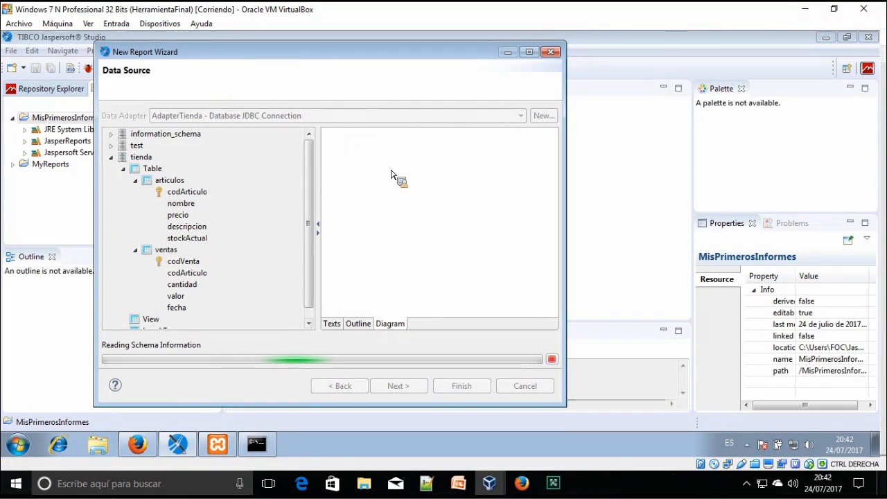
click(370, 325)
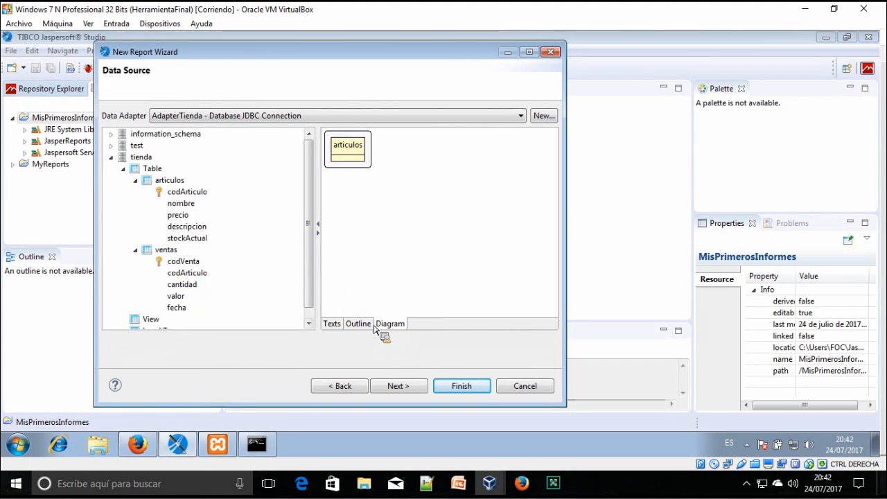
drag(334, 136, 344, 159)
drag(384, 132, 405, 389)
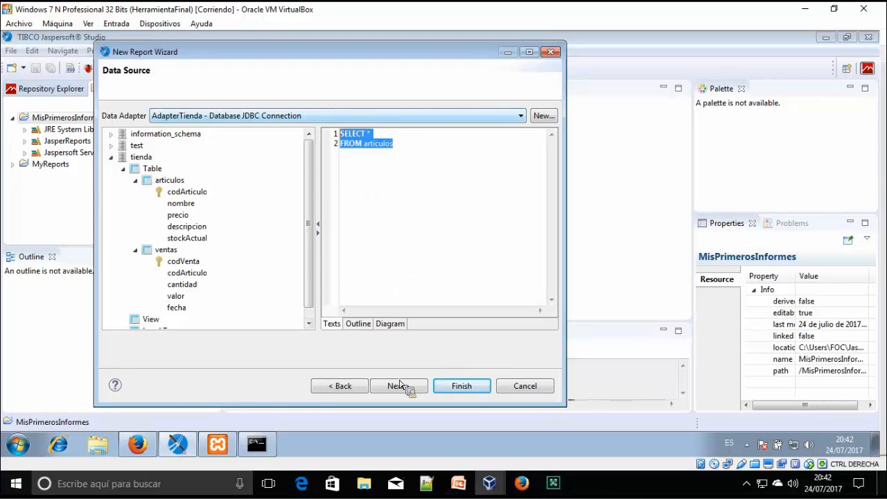
click(401, 390)
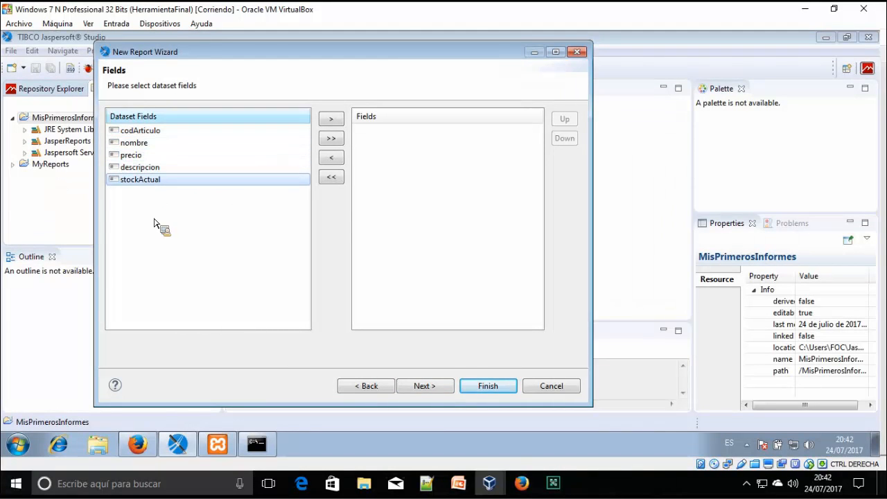
Add the articulos fields one by one, then clear them and add all five at once
click(266, 452)
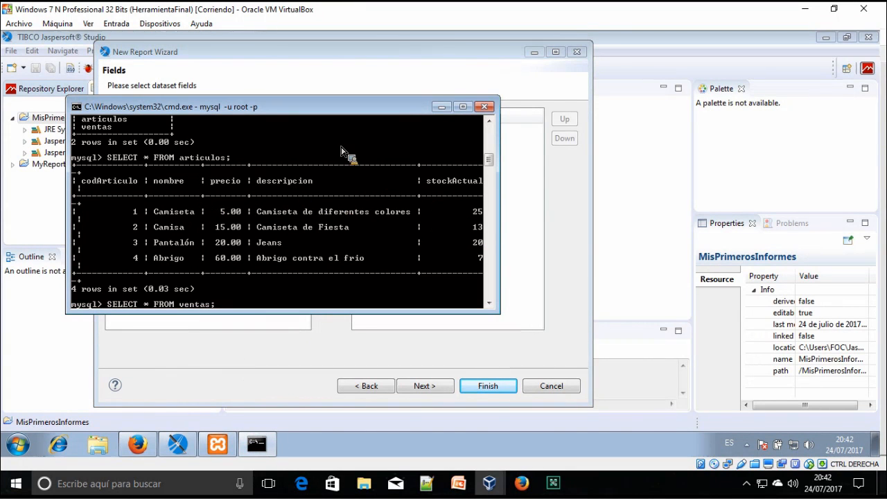
click(443, 108)
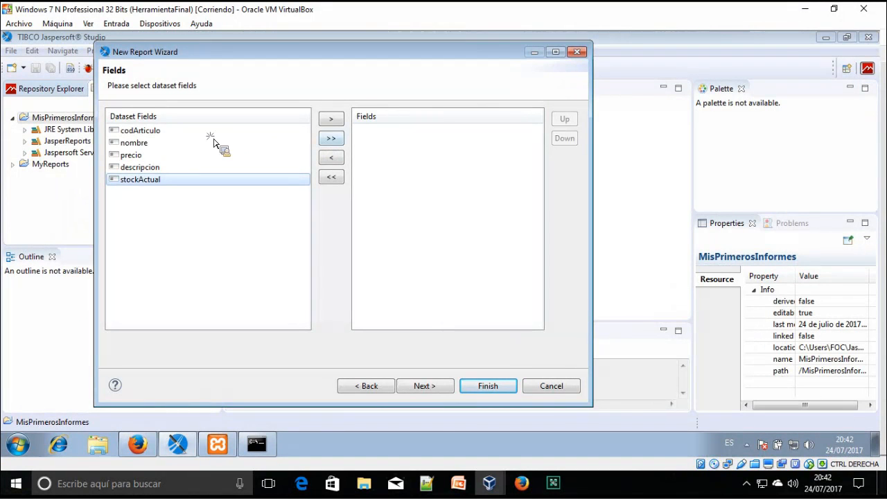
click(210, 135)
click(334, 122)
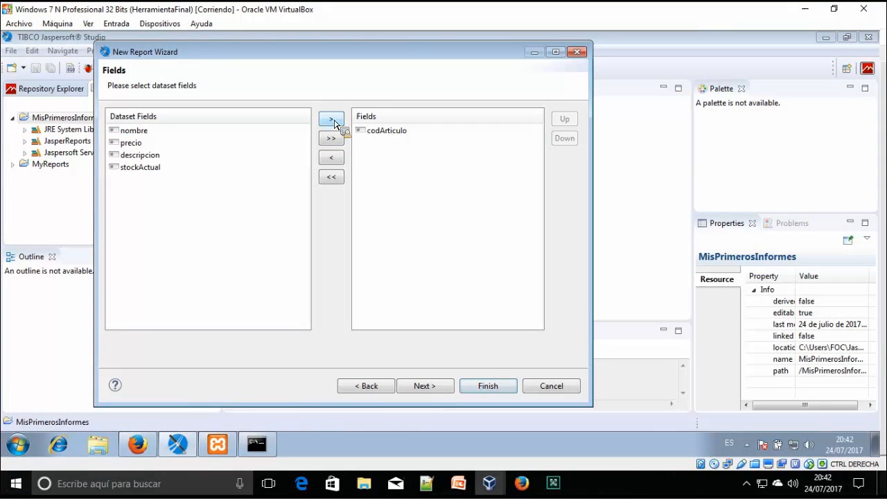
click(333, 119)
click(166, 130)
click(331, 119)
click(165, 131)
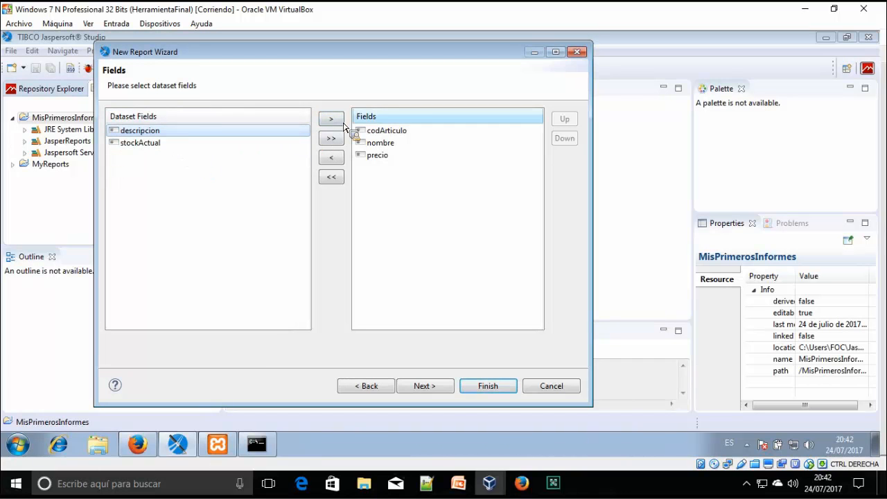
click(331, 119)
click(339, 122)
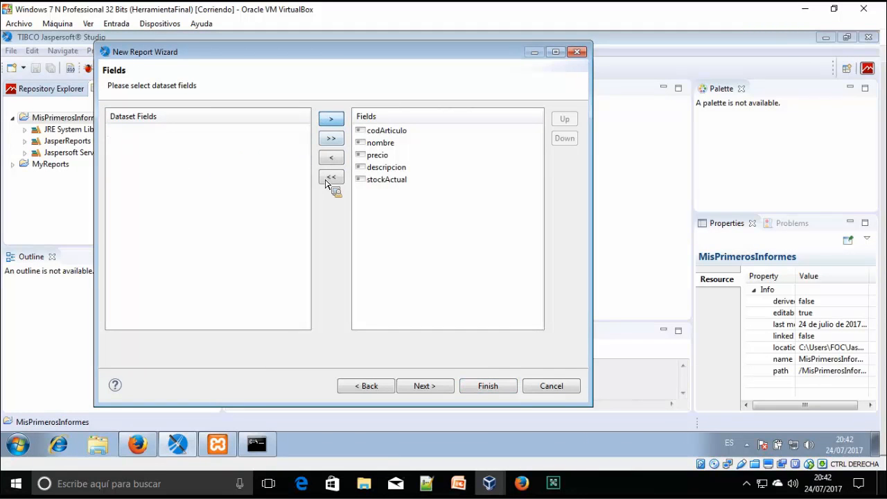
click(332, 178)
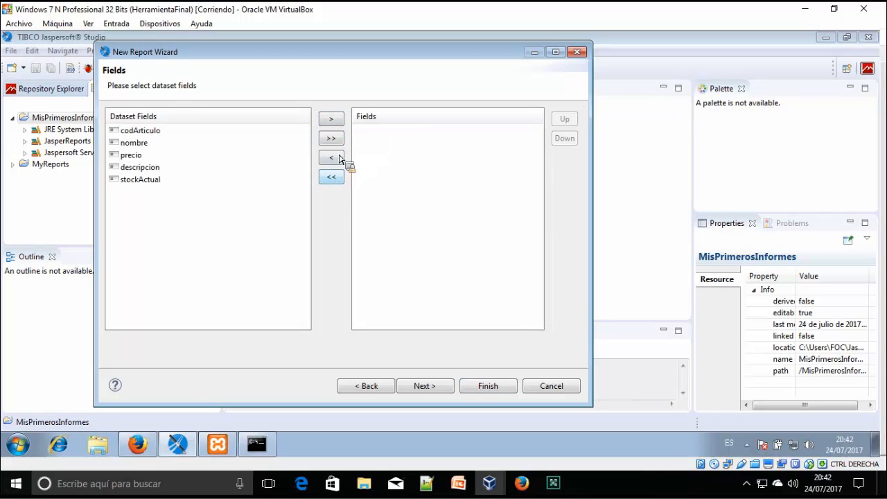
click(337, 141)
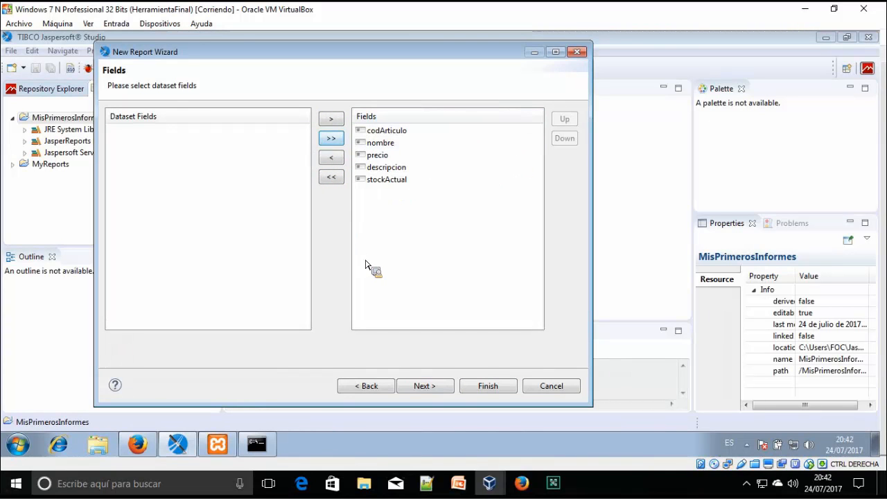
Go back to the query page and reload the articulos fields
click(379, 382)
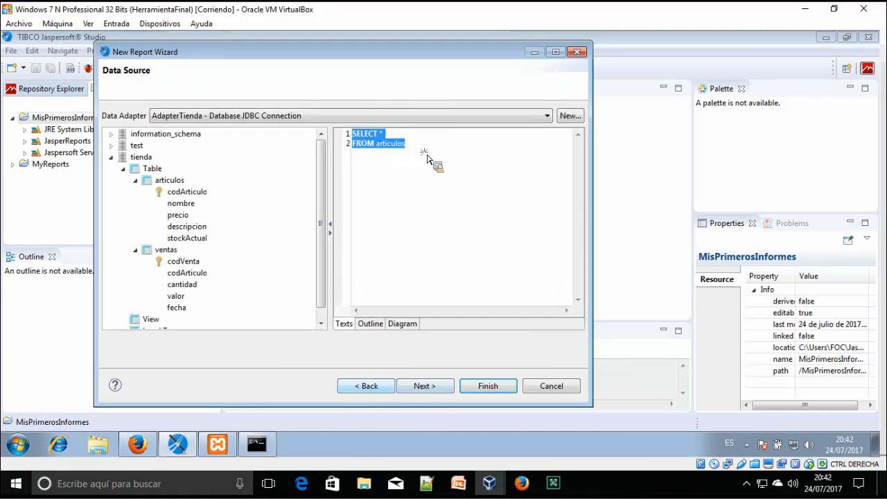
drag(346, 134, 411, 389)
click(411, 390)
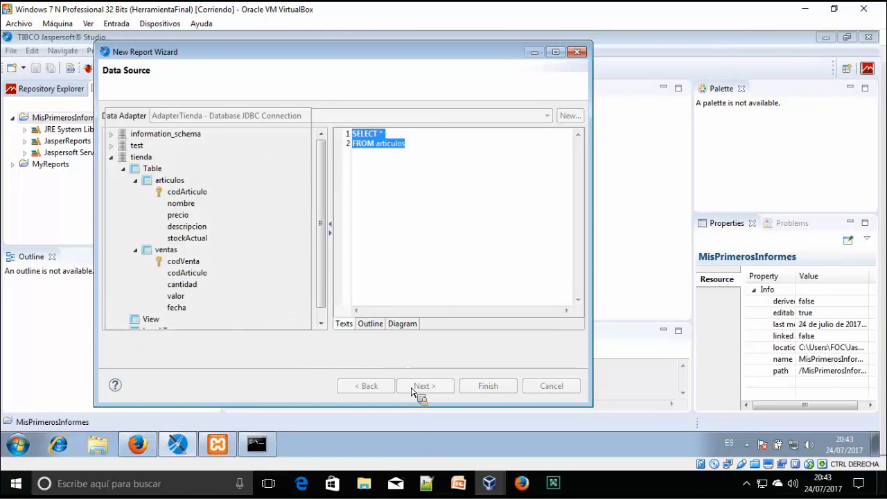
Add codArticulo, nombre, precio, descripcion and stockActual with >>, then continue to Group By
click(153, 131)
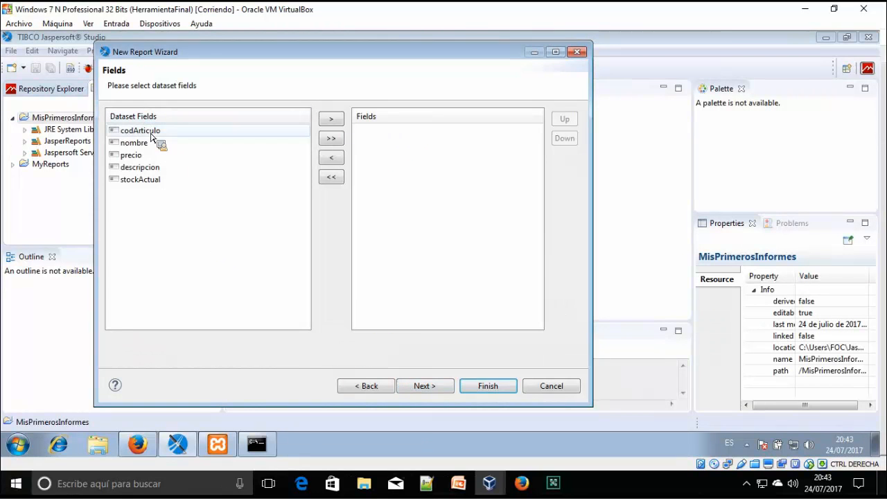
click(145, 156)
click(166, 182)
click(166, 168)
click(166, 178)
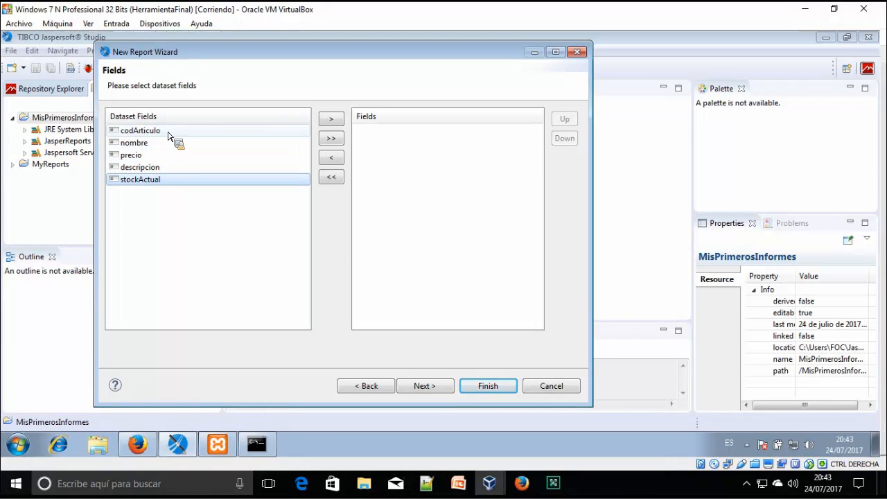
click(170, 131)
click(170, 143)
click(170, 155)
click(166, 168)
click(160, 182)
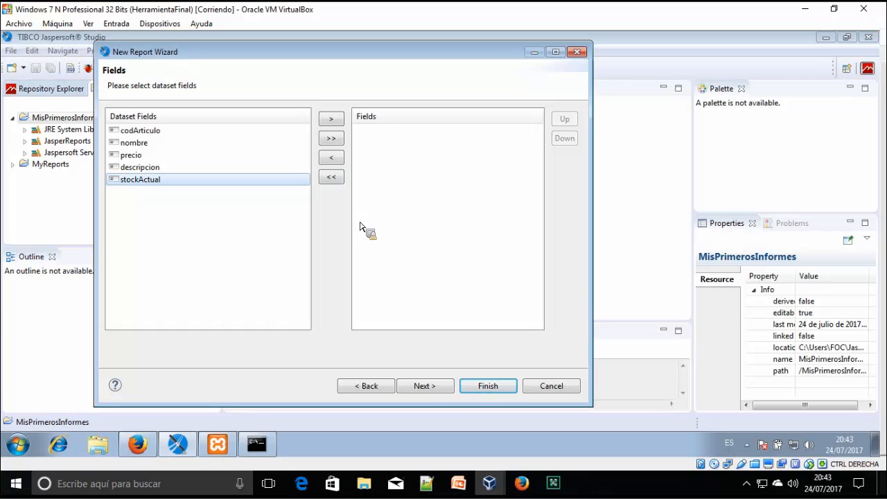
click(332, 138)
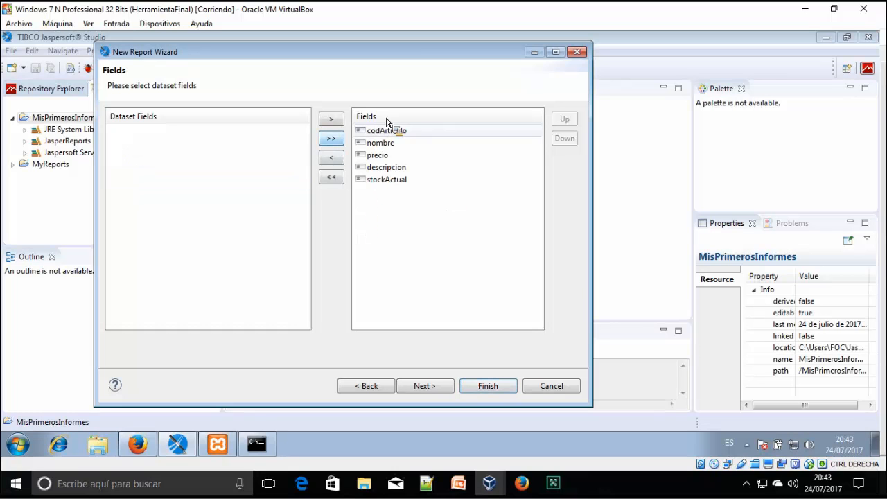
drag(371, 110, 395, 136)
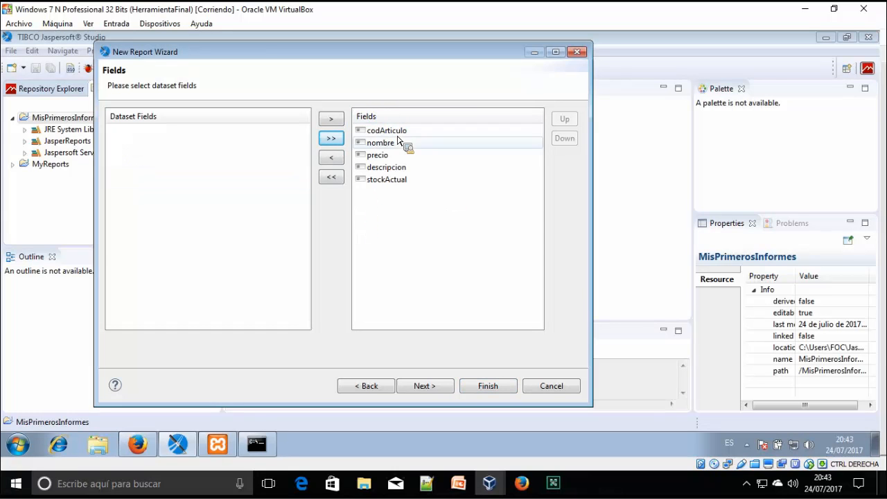
click(444, 388)
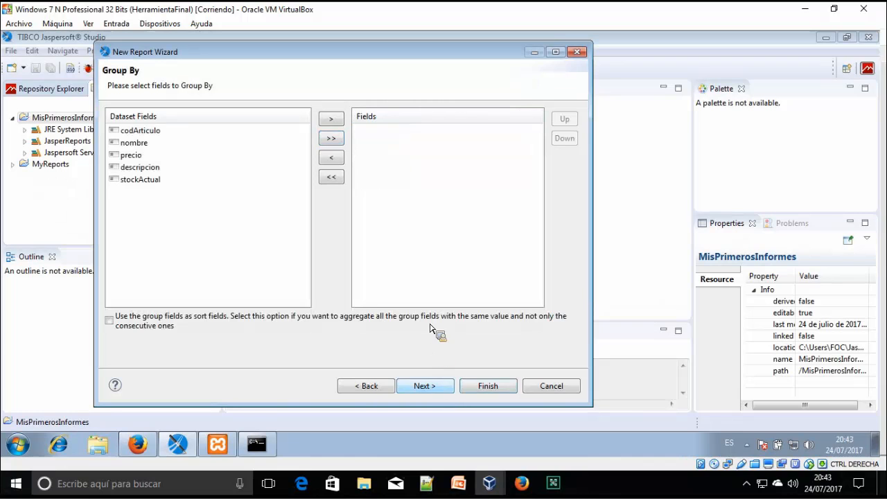
Finish the report wizard without grouping, creating miPrimerInforme.jrxml for design
drag(274, 145, 301, 244)
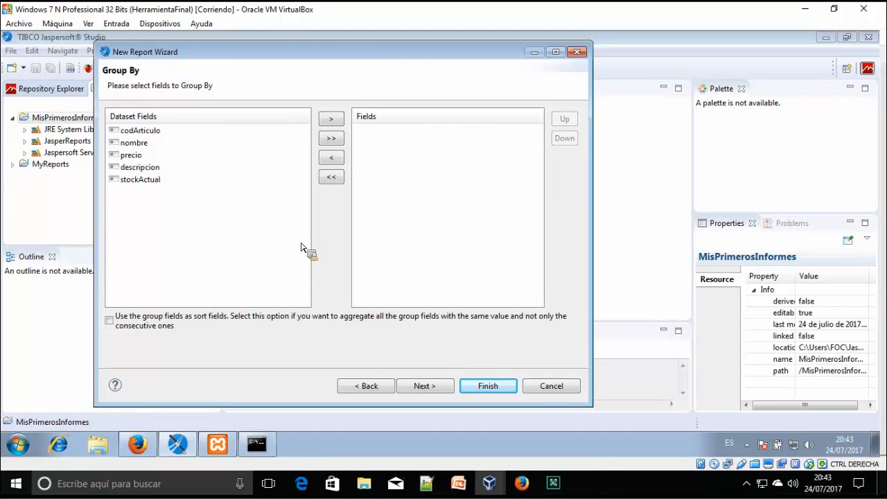
drag(301, 244, 485, 383)
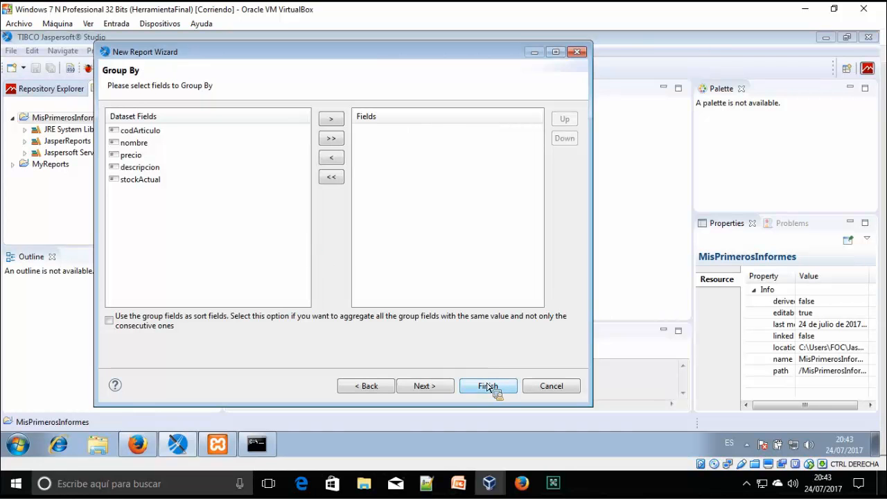
click(492, 391)
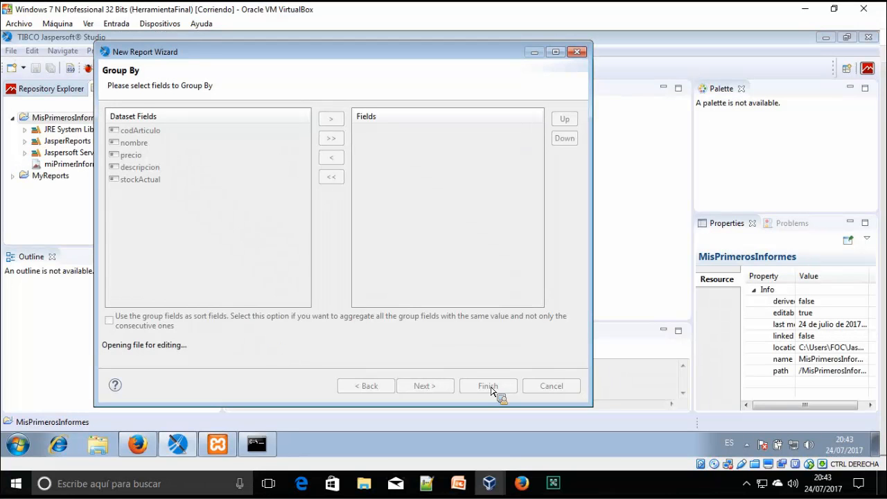
click(276, 449)
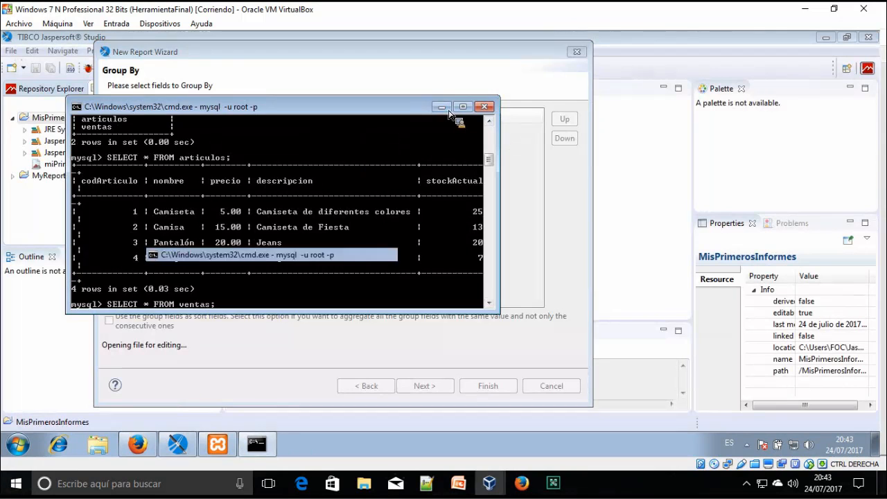
click(442, 106)
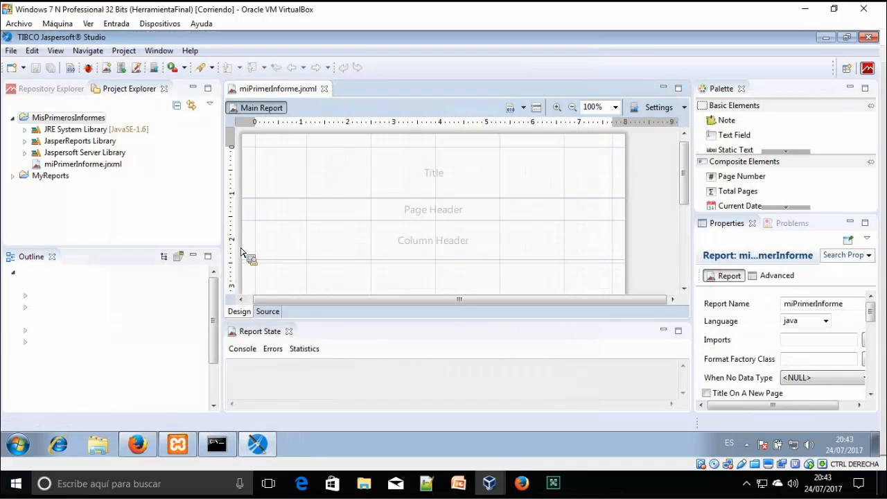
drag(224, 195, 197, 193)
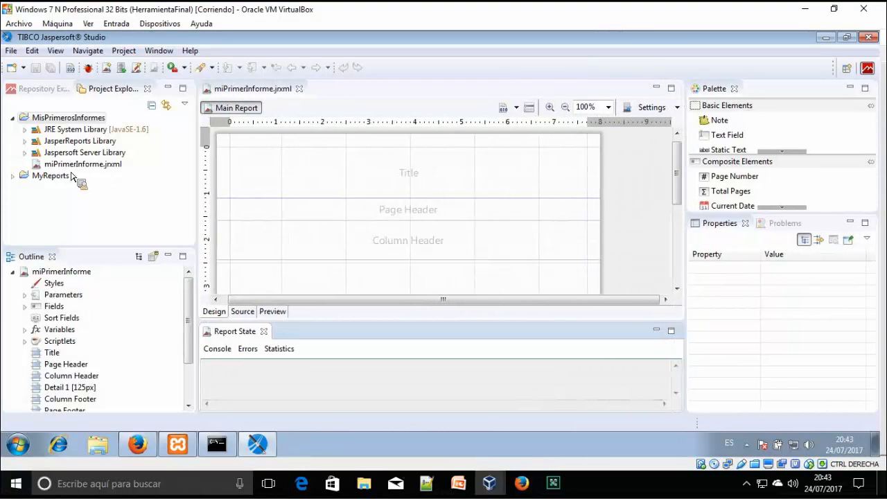
drag(70, 172, 82, 173)
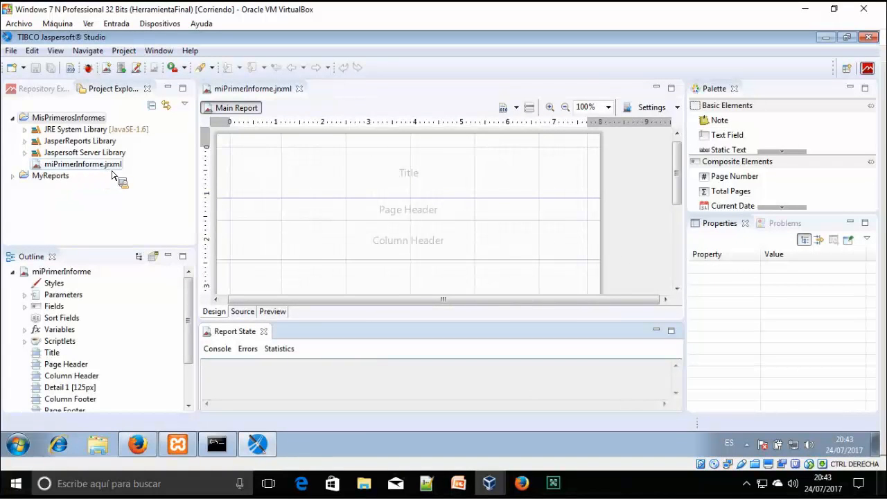
drag(119, 169, 414, 164)
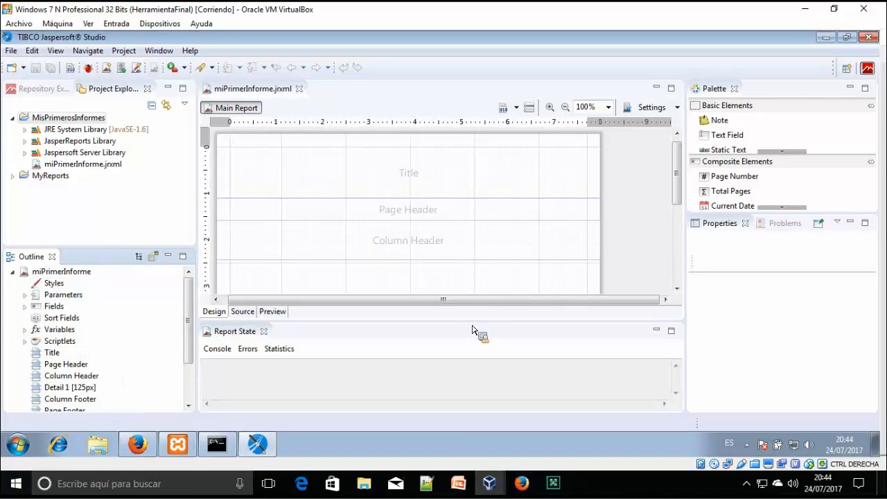
drag(475, 328, 424, 170)
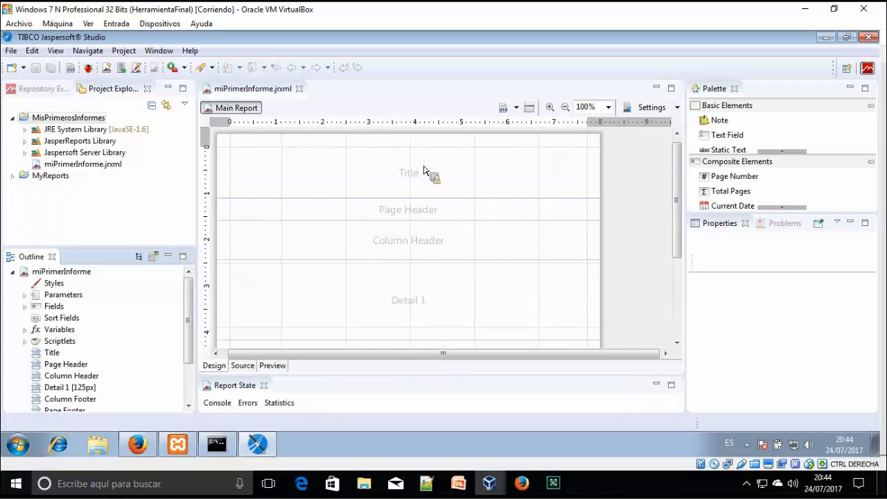
drag(454, 232, 548, 247)
drag(326, 260, 463, 267)
drag(685, 163, 386, 161)
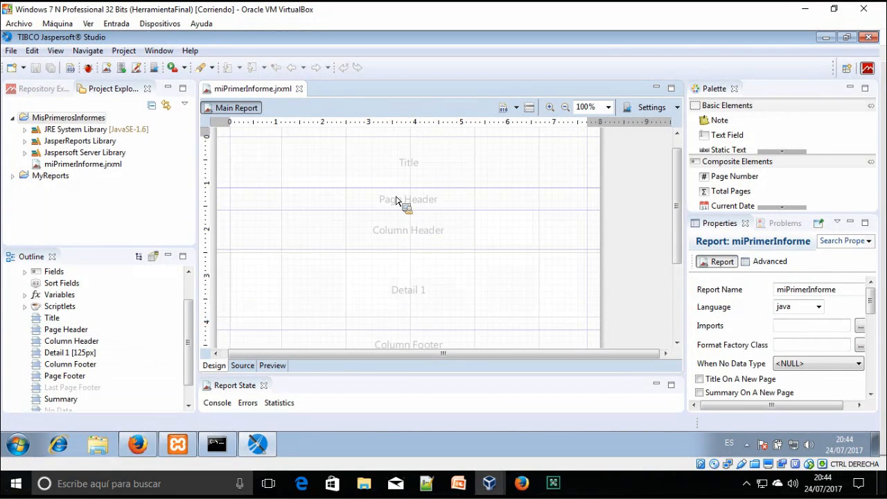
drag(421, 236, 505, 174)
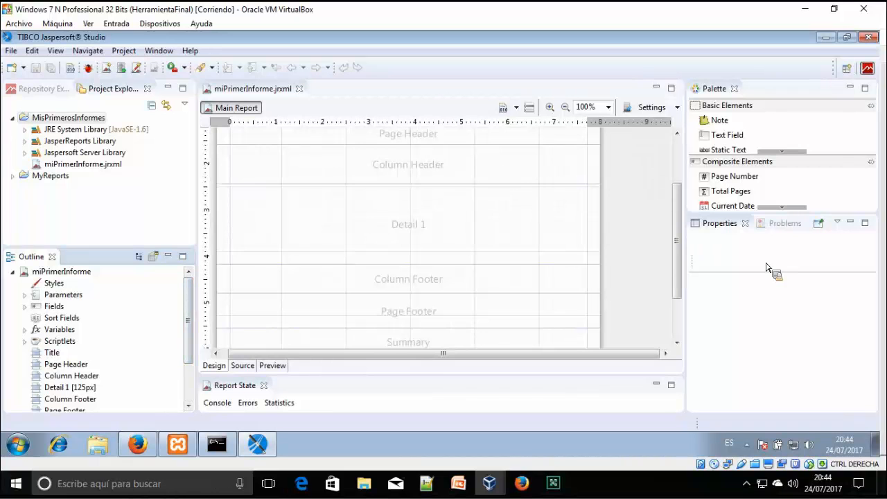
drag(771, 222, 383, 179)
drag(441, 233, 654, 154)
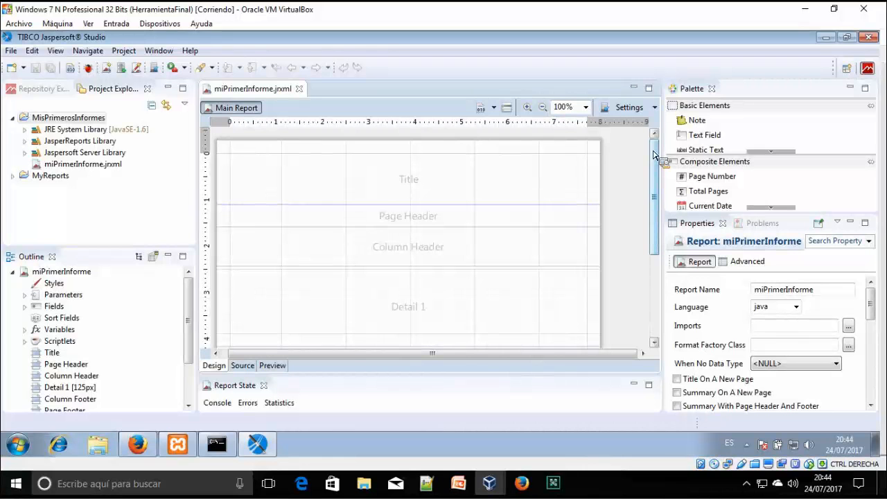
drag(653, 154, 219, 323)
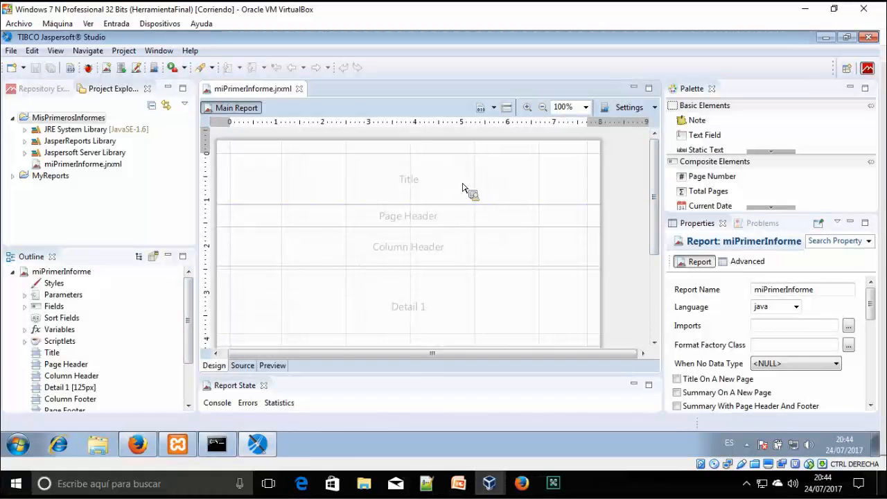
Set the report design canvas zoom to 110%
drag(420, 205, 414, 211)
drag(124, 355, 140, 362)
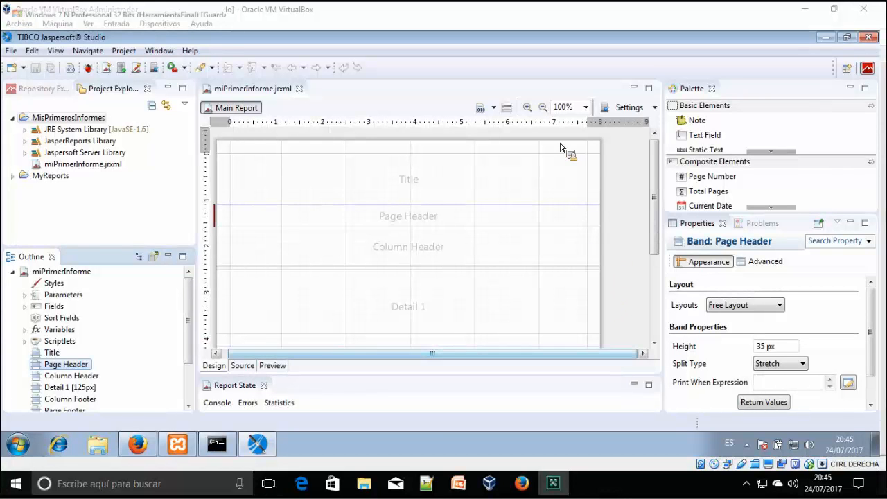
click(586, 107)
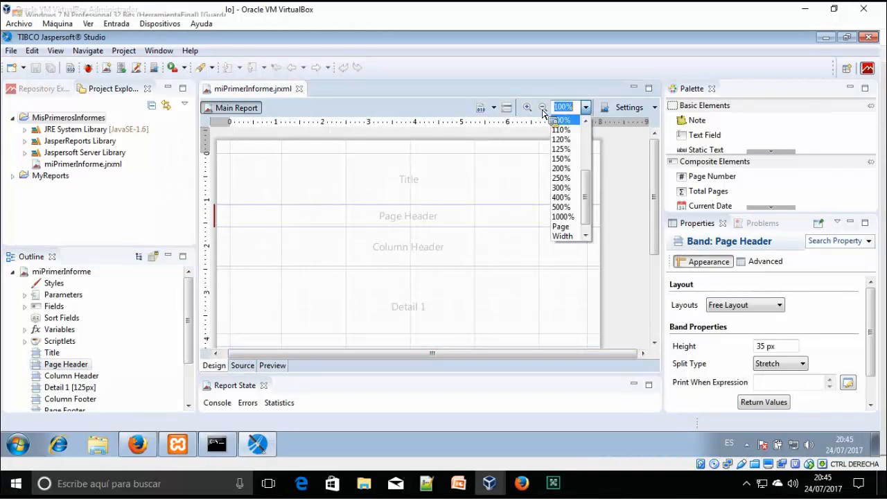
click(529, 109)
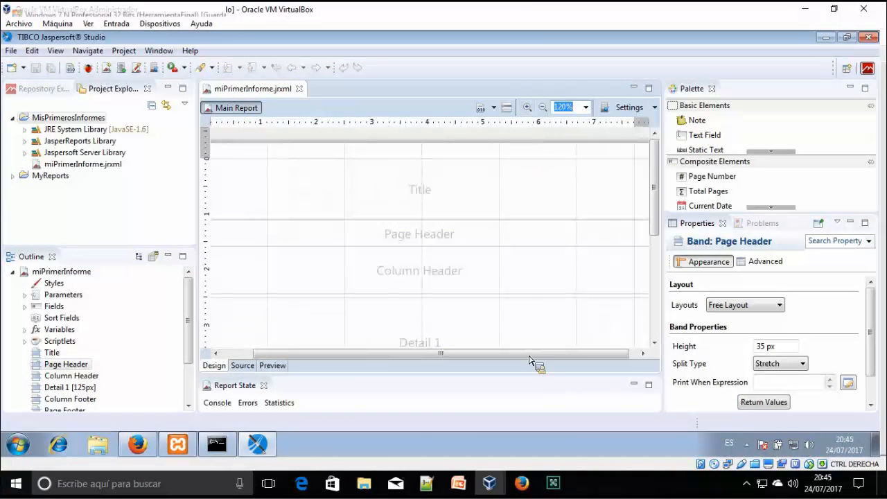
click(544, 109)
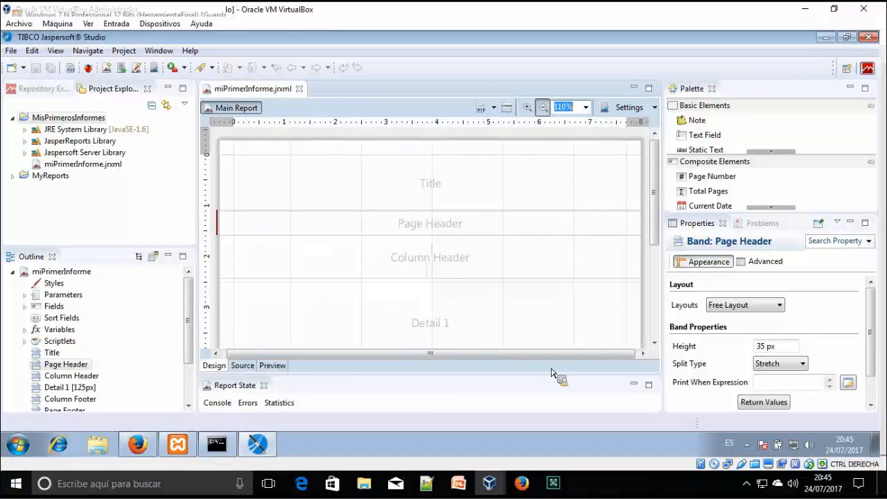
drag(558, 354, 513, 354)
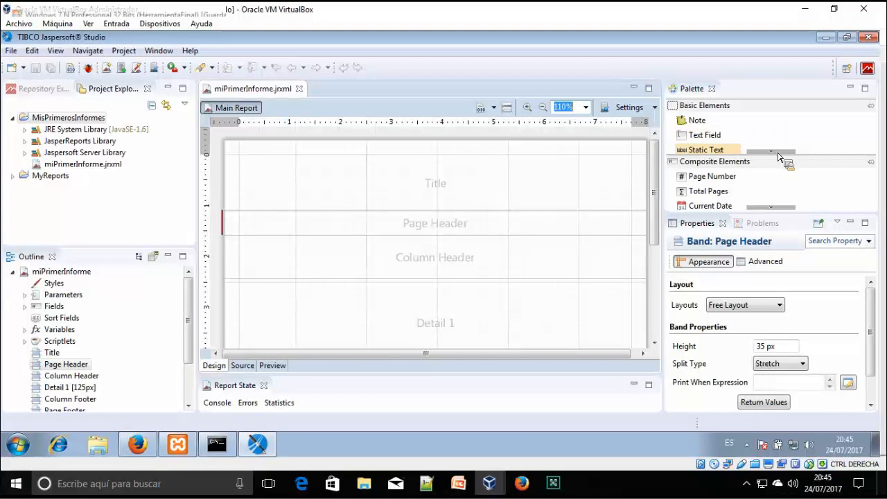
Drop a Frame into the Title band, aligned to the band top and 110 px tall
click(778, 152)
click(771, 151)
click(771, 151)
drag(715, 127, 293, 169)
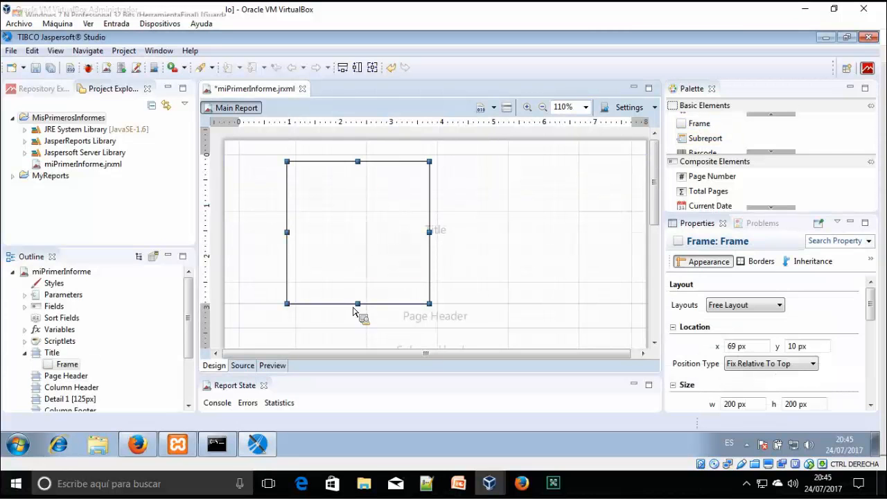
drag(361, 306, 371, 255)
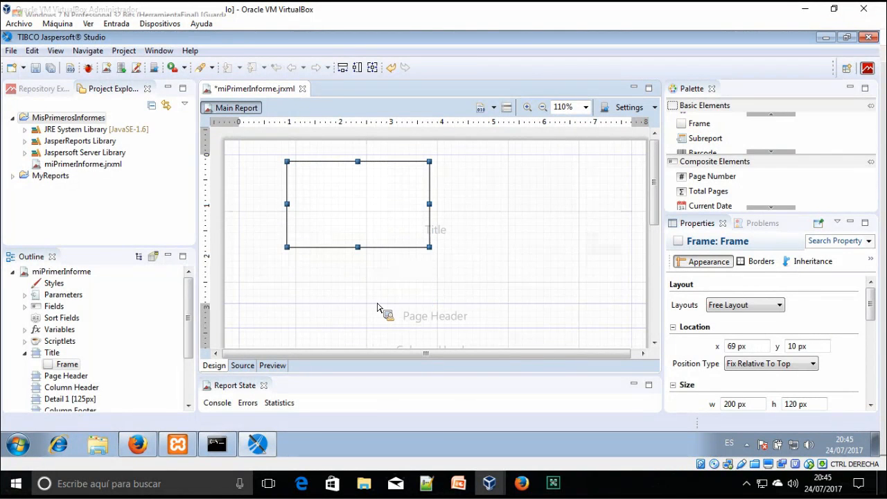
drag(378, 303, 388, 249)
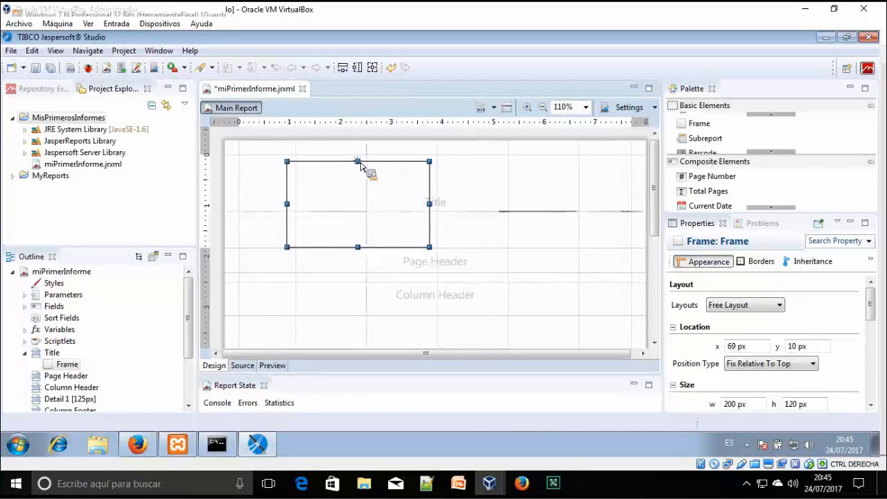
drag(357, 161, 362, 154)
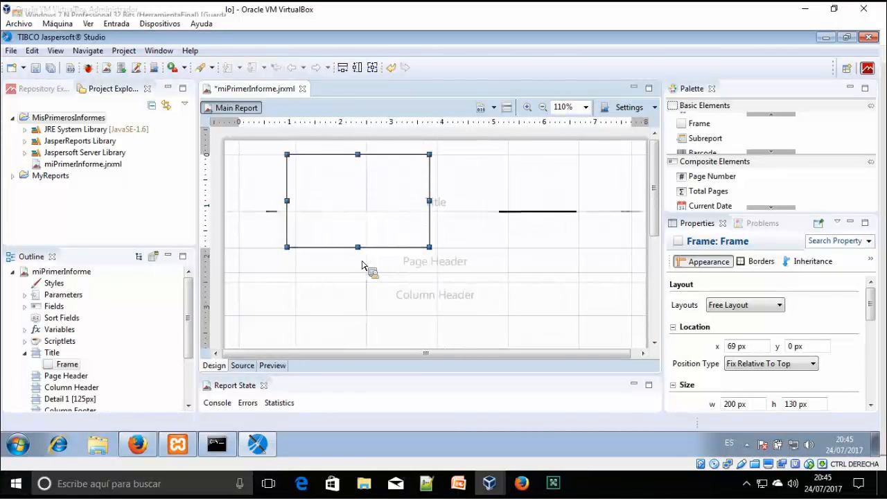
drag(358, 248, 361, 233)
Widen the frame to 535 px at x 8 and shrink the Title band to 110 px
drag(287, 193, 239, 188)
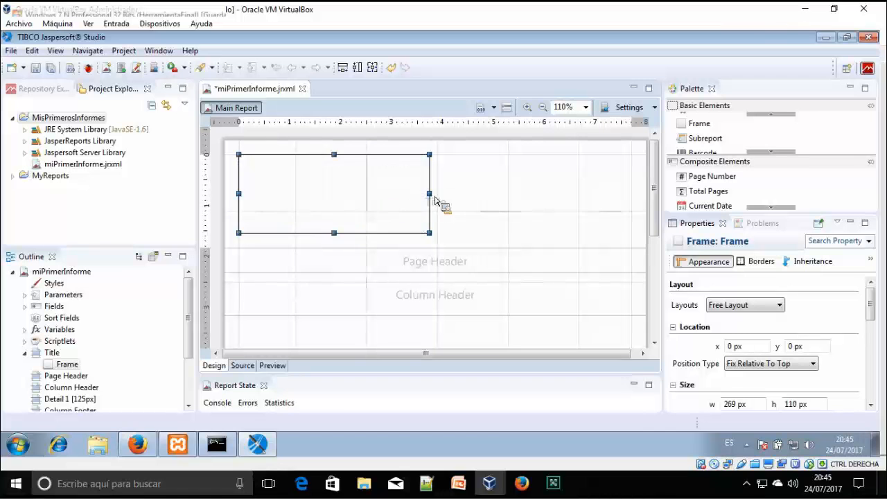
mouse_move(452, 199)
mouse_down()
mouse_move(638, 208)
mouse_move(631, 200)
mouse_up()
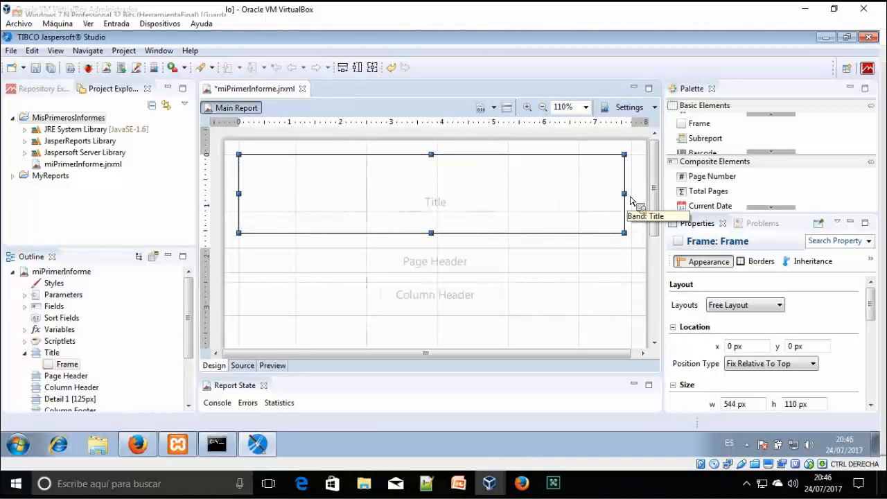
key(Right)
key(Right)
key(Right)
key(Right)
key(Right)
key(Right)
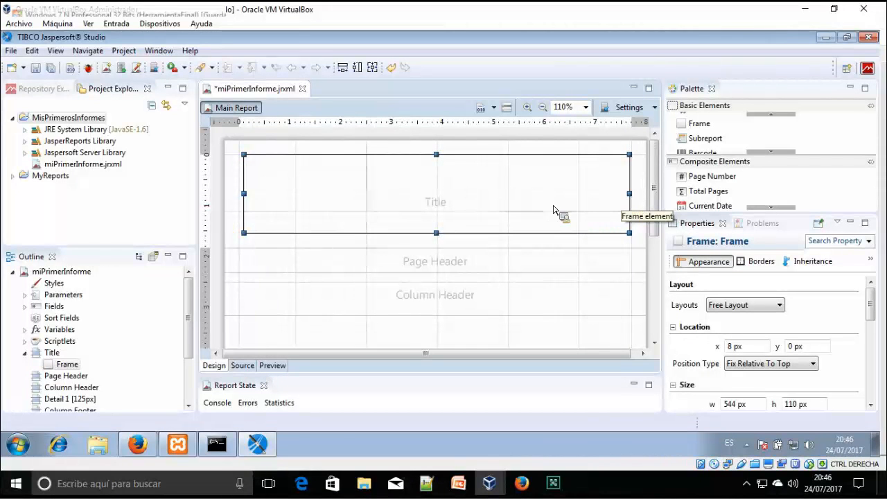
drag(630, 195, 625, 197)
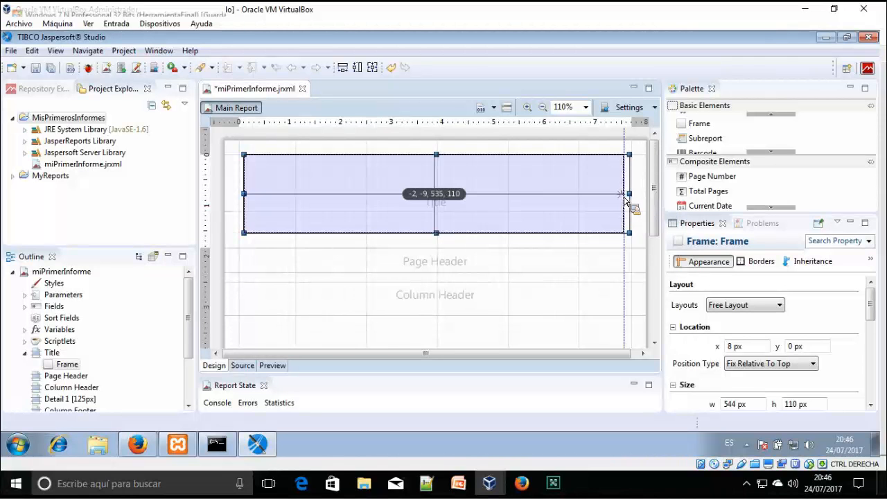
click(628, 262)
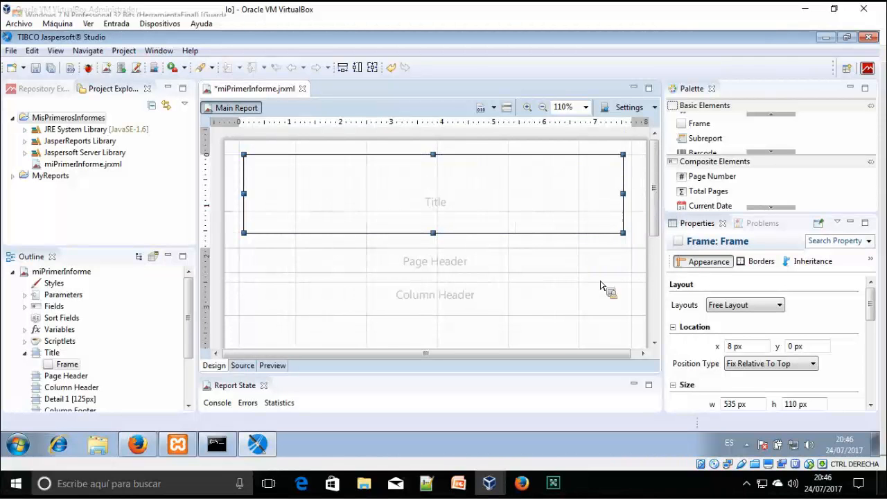
click(522, 223)
drag(497, 247, 609, 170)
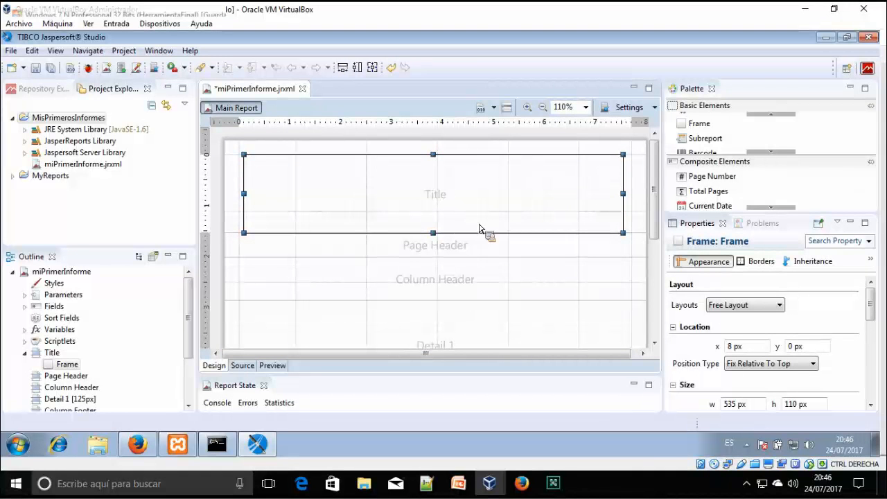
Delete the stray yellow Note and reselect the Title-band frame
drag(95, 344, 41, 364)
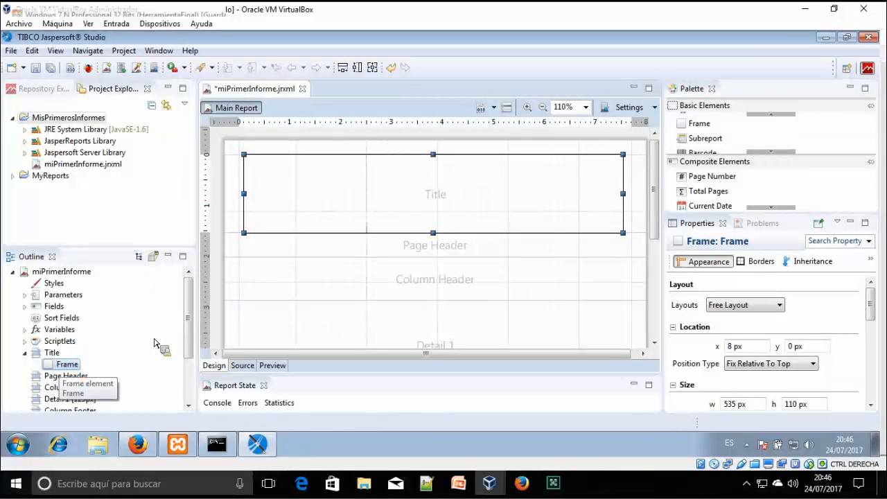
click(769, 154)
drag(772, 154, 511, 206)
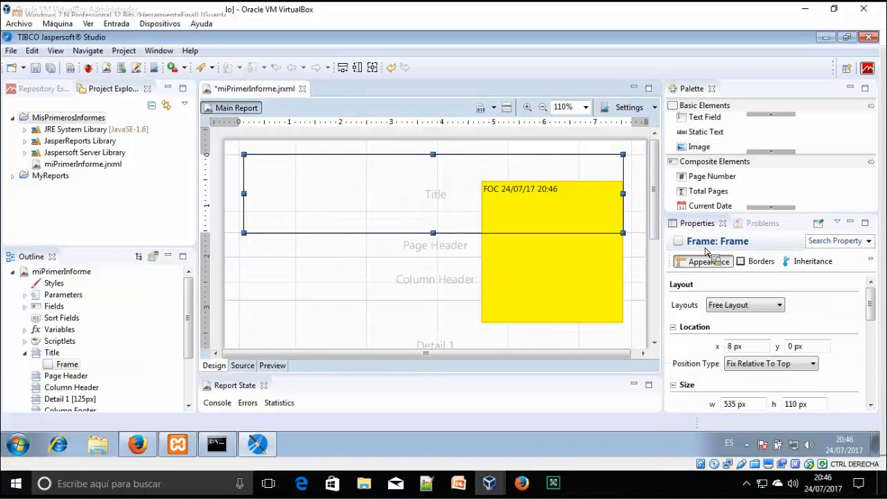
click(574, 260)
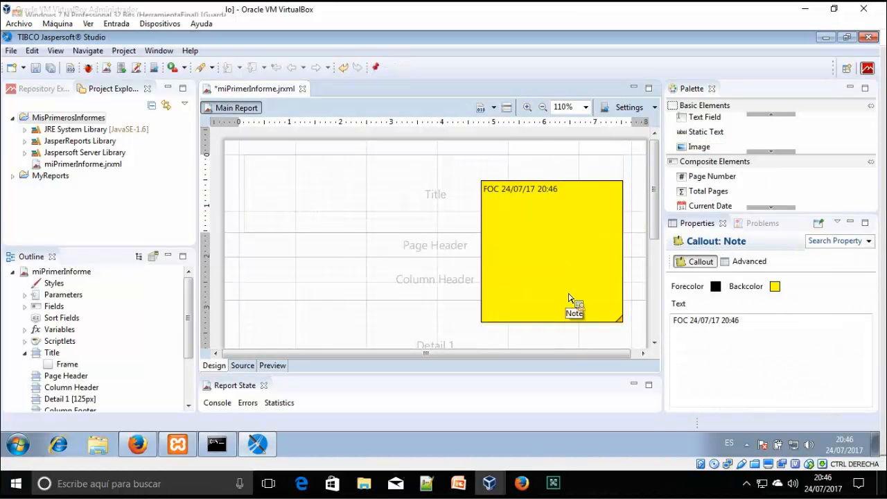
key(Delete)
click(588, 222)
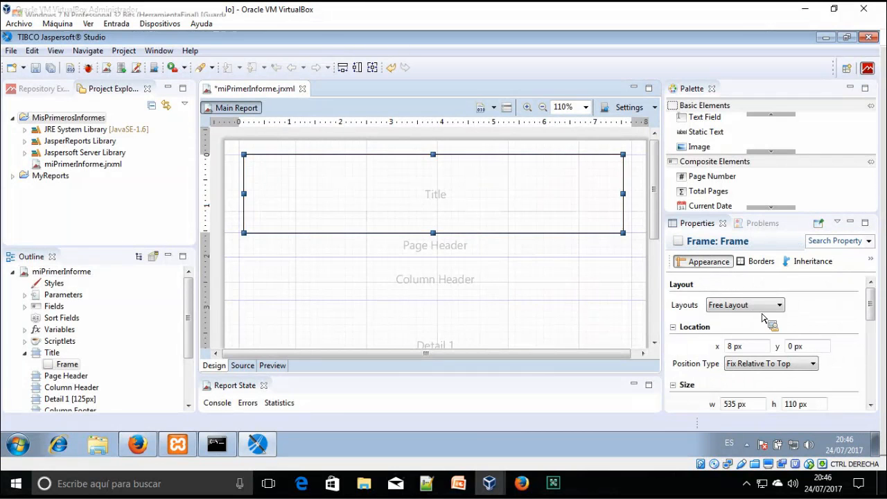
drag(873, 317, 630, 303)
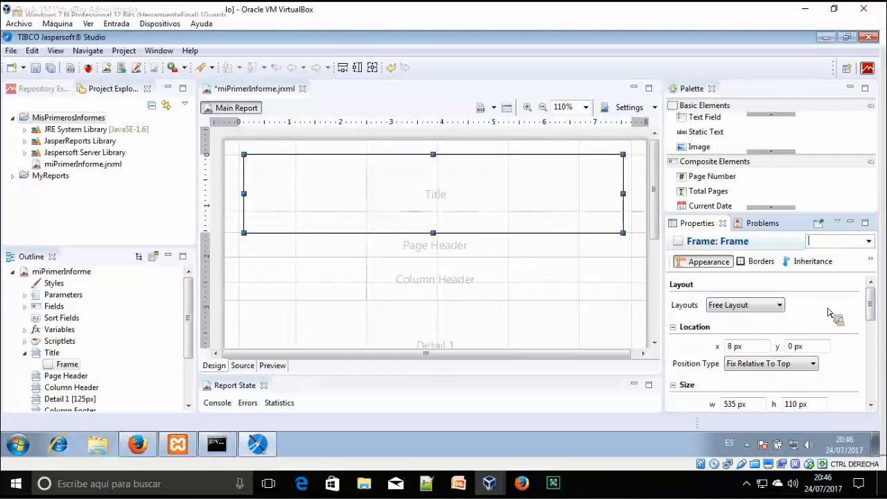
Give the Title-band frame an opaque medium-blue Backcolor with Transparent unchecked
drag(871, 315, 839, 336)
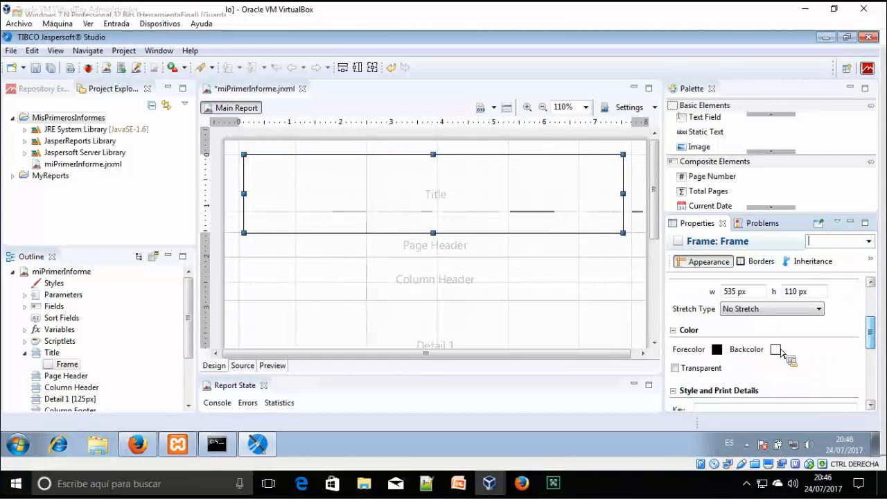
click(776, 350)
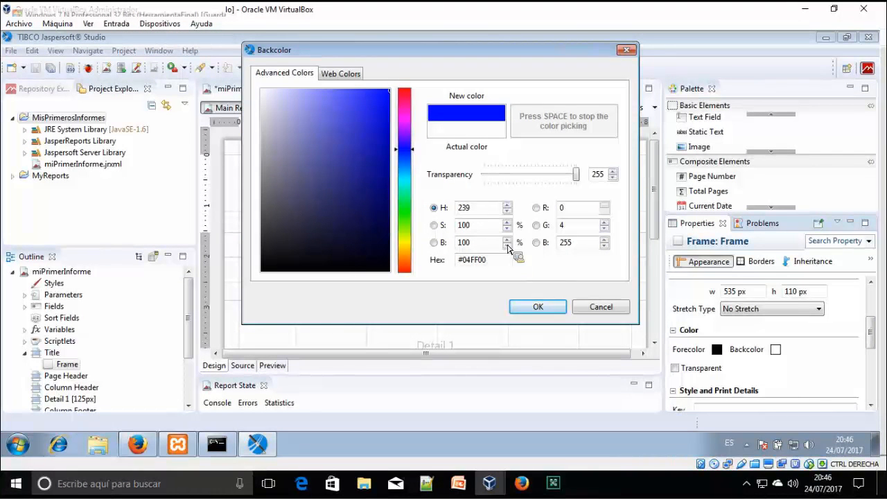
click(531, 132)
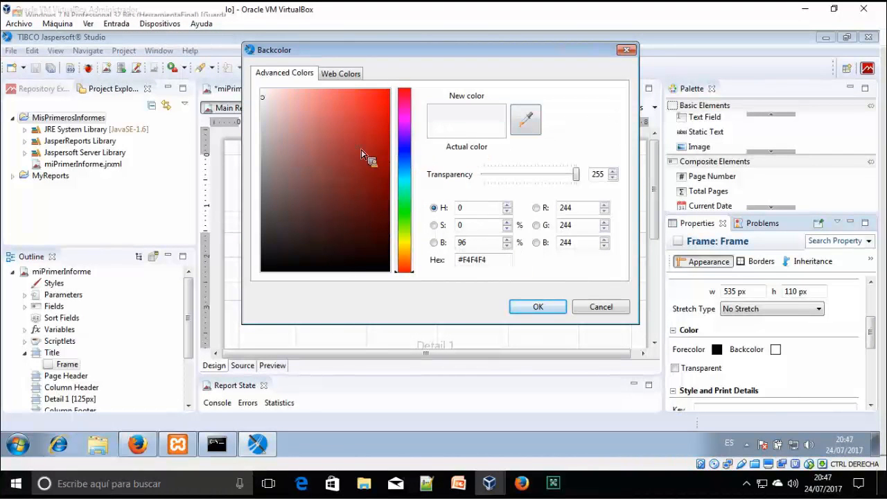
click(404, 153)
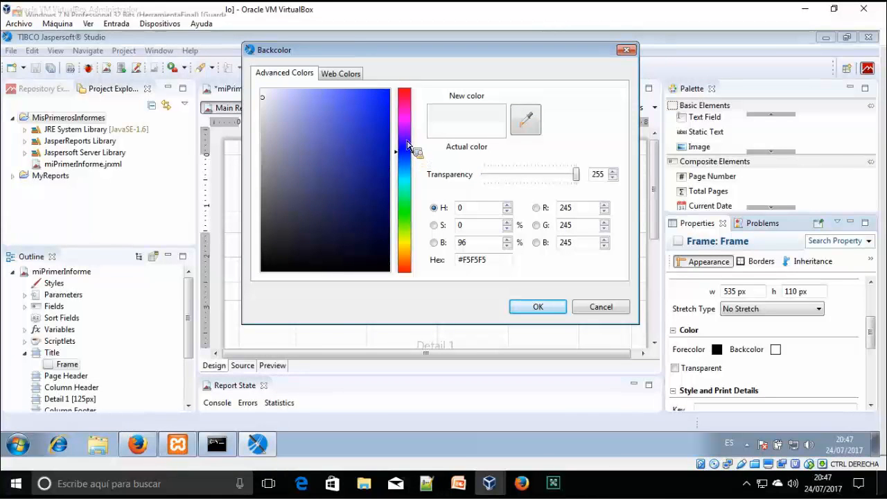
drag(331, 136, 357, 144)
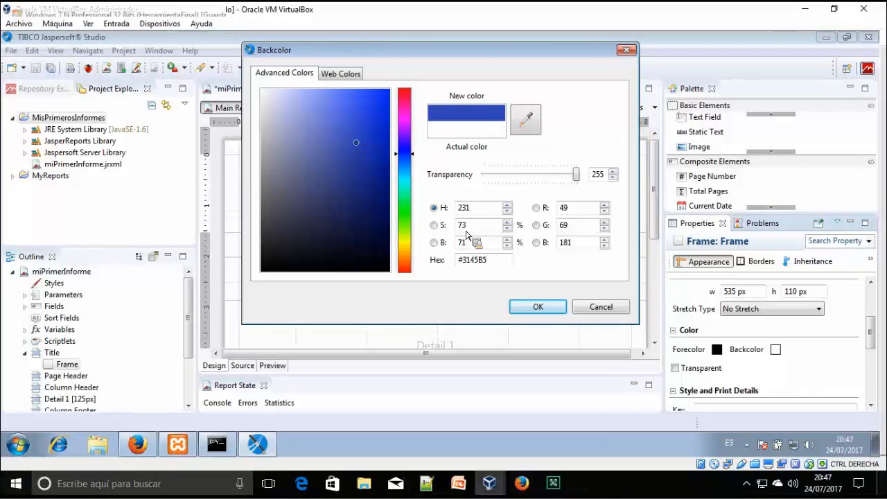
click(541, 308)
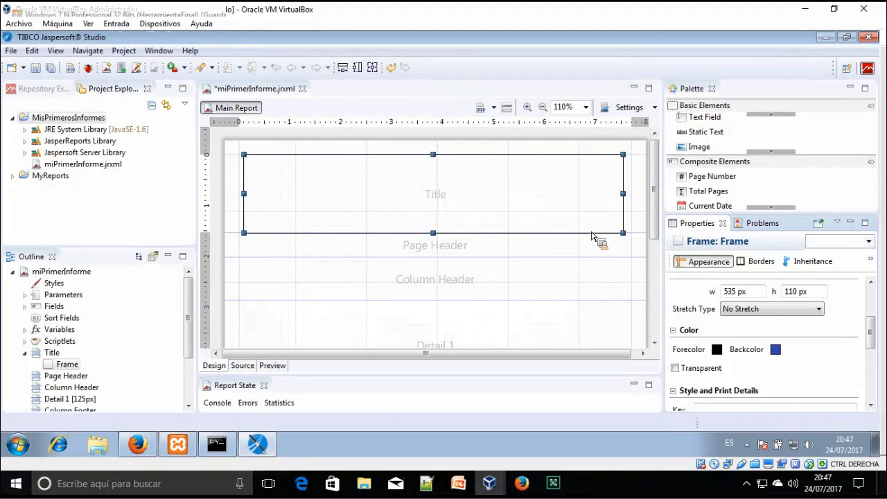
click(674, 368)
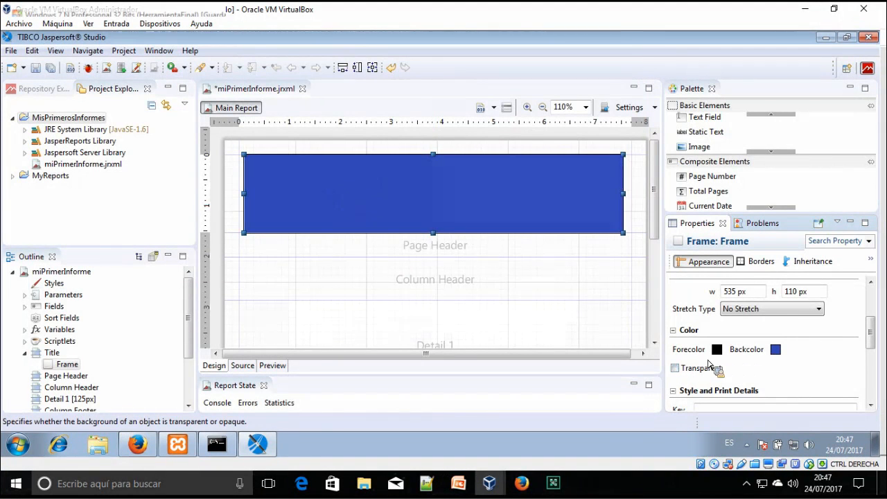
click(550, 282)
click(545, 197)
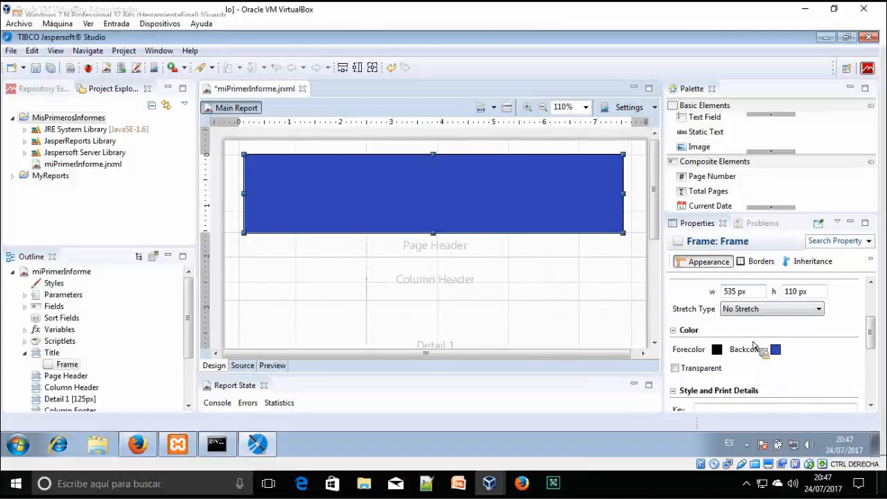
drag(878, 337, 873, 300)
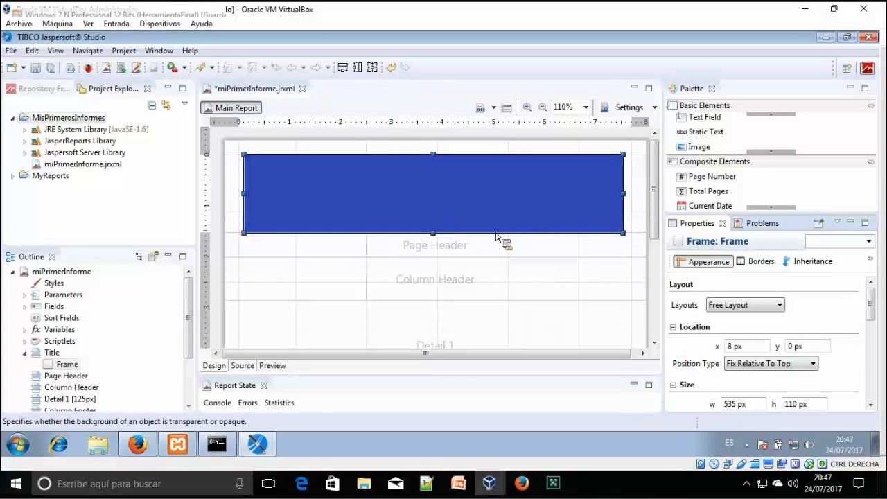
Add a static text reading 'Informe Artículos' inside the blue frame
drag(714, 131, 318, 189)
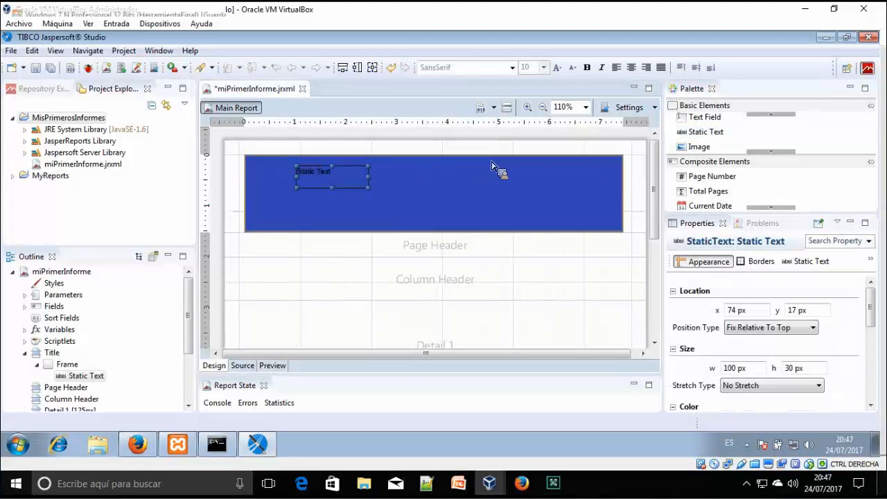
double_click(324, 180)
text(Informe Articulos)
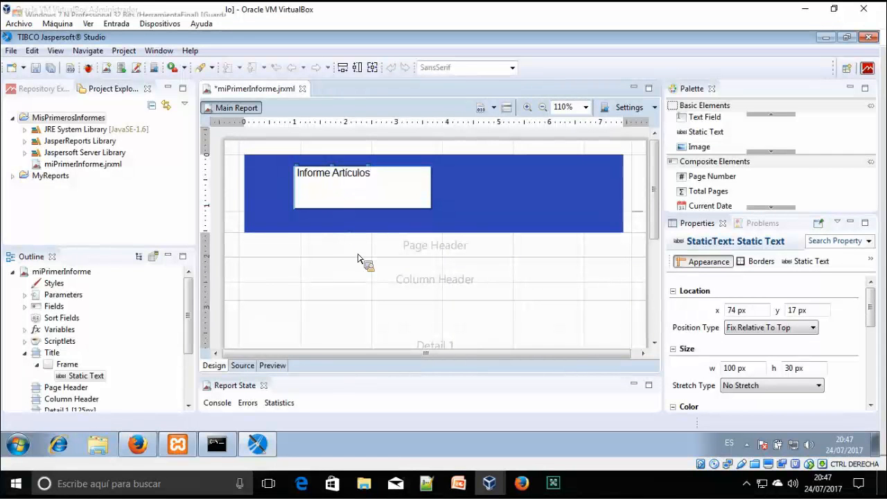
key(Return)
double_click(354, 174)
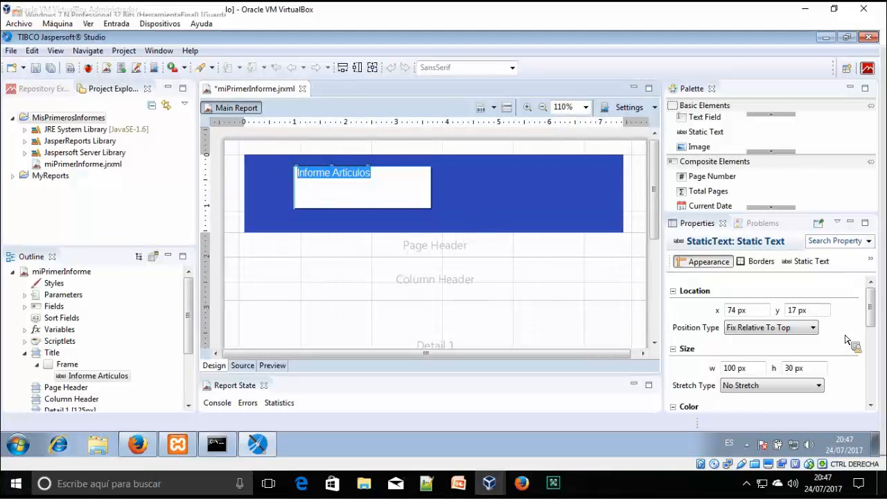
drag(871, 310, 870, 325)
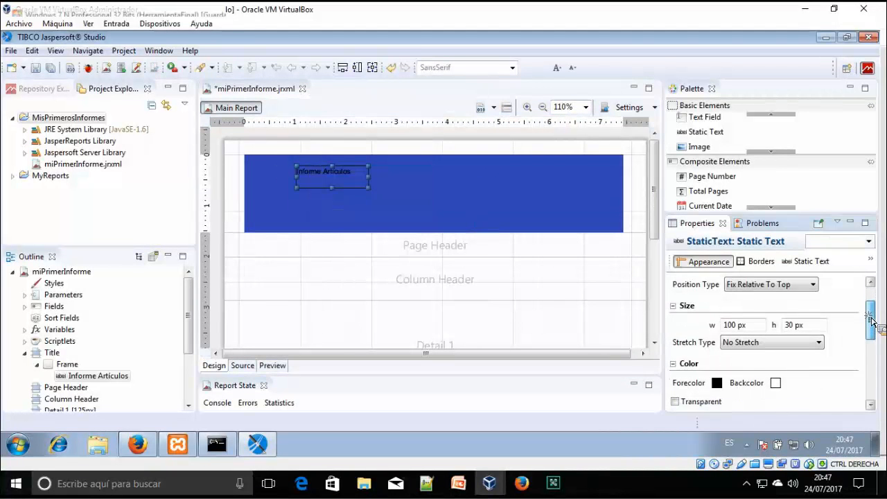
double_click(349, 182)
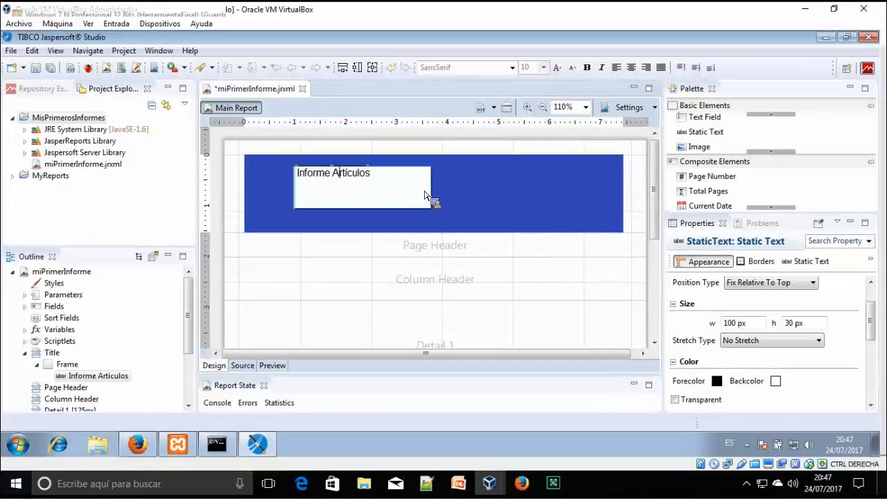
Size the heading 255 × 62 px at the frame's top-left with 26-pt font
click(543, 67)
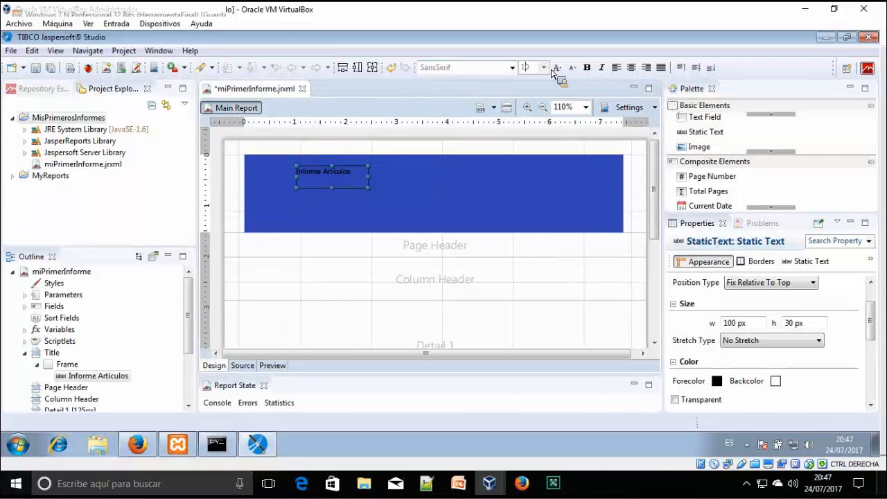
click(527, 187)
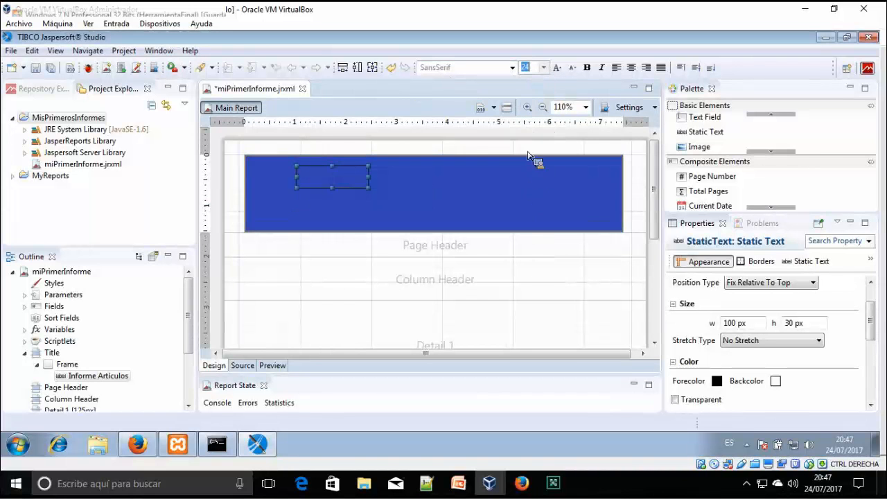
drag(370, 188, 479, 210)
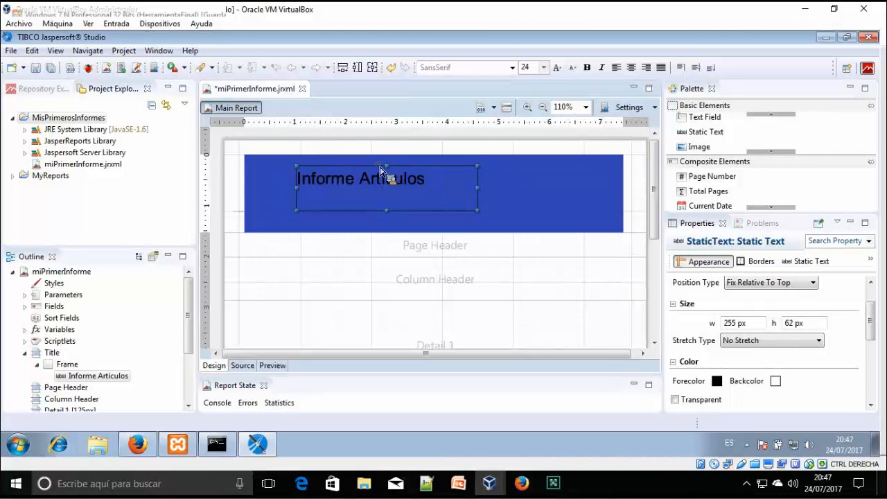
drag(386, 174, 381, 212)
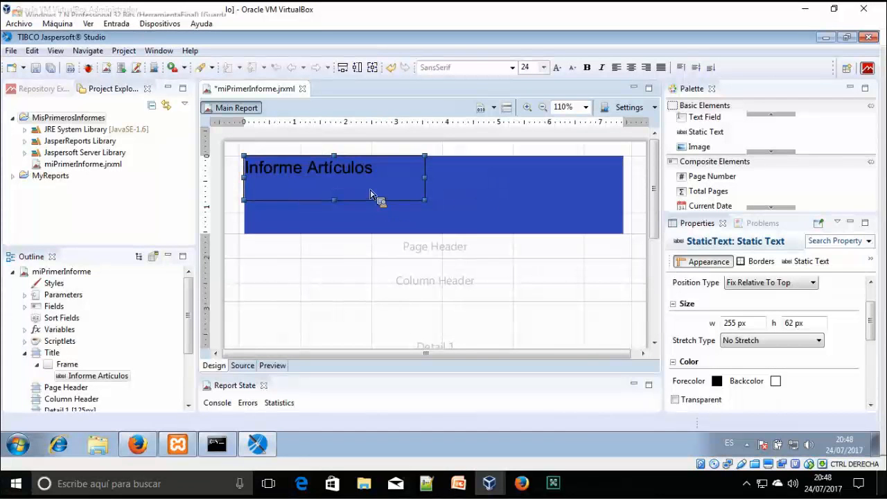
click(544, 68)
click(533, 197)
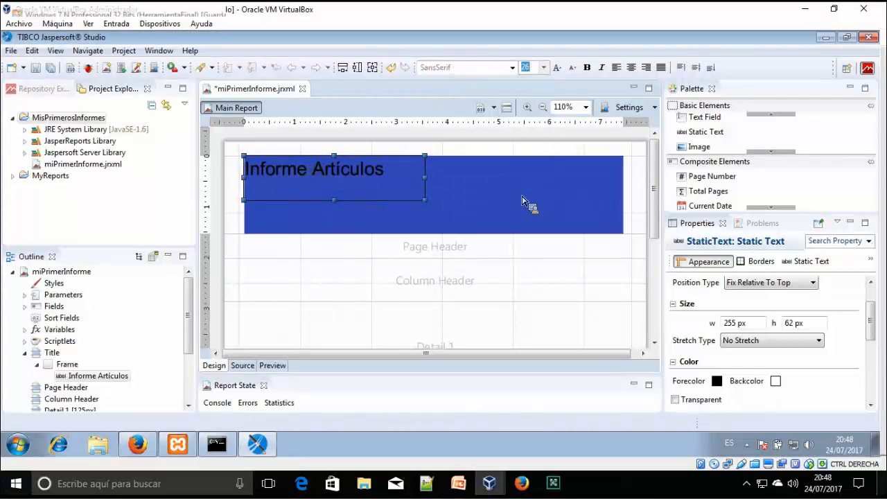
Set the heading's text colour to near-white #FCFAFA and paste a copy of it
click(723, 385)
click(527, 125)
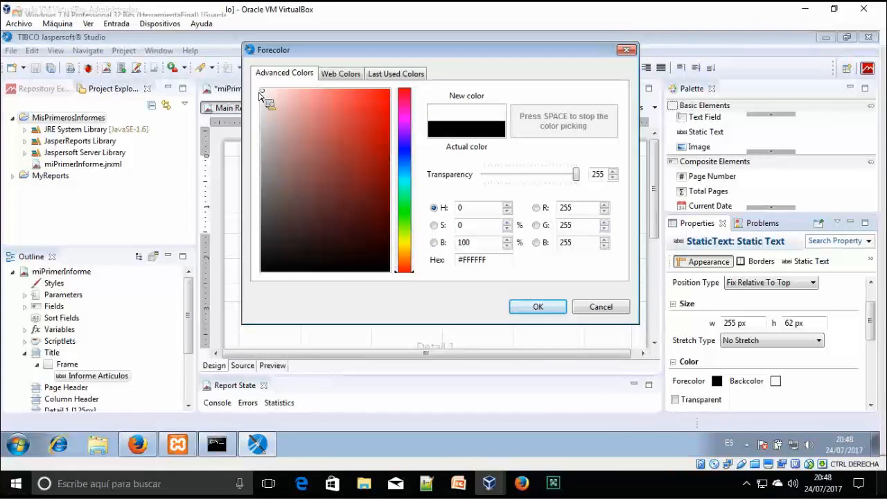
key(space)
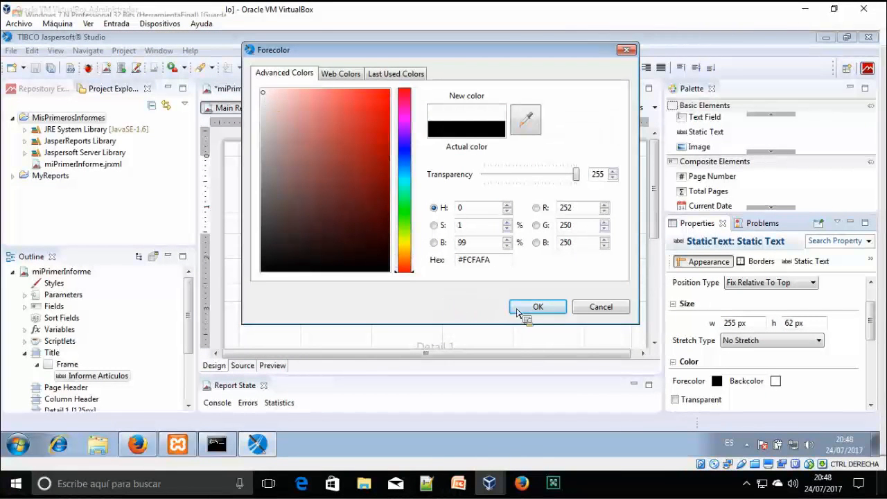
click(521, 309)
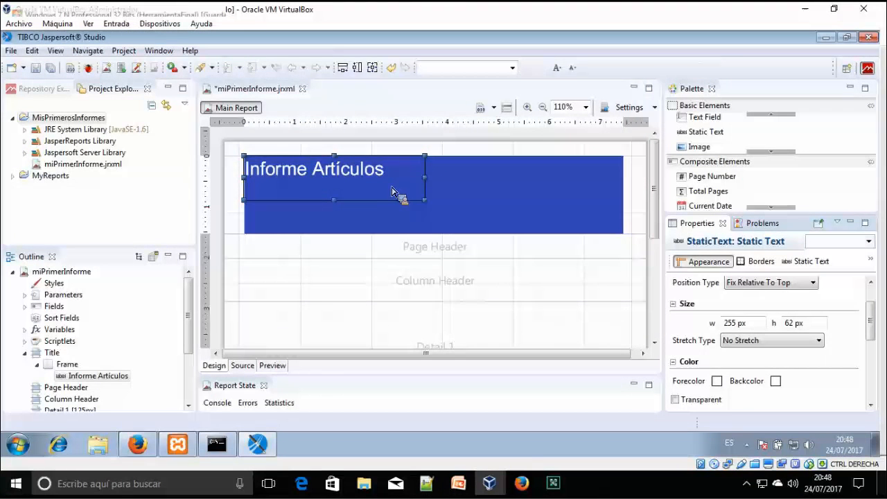
click(380, 211)
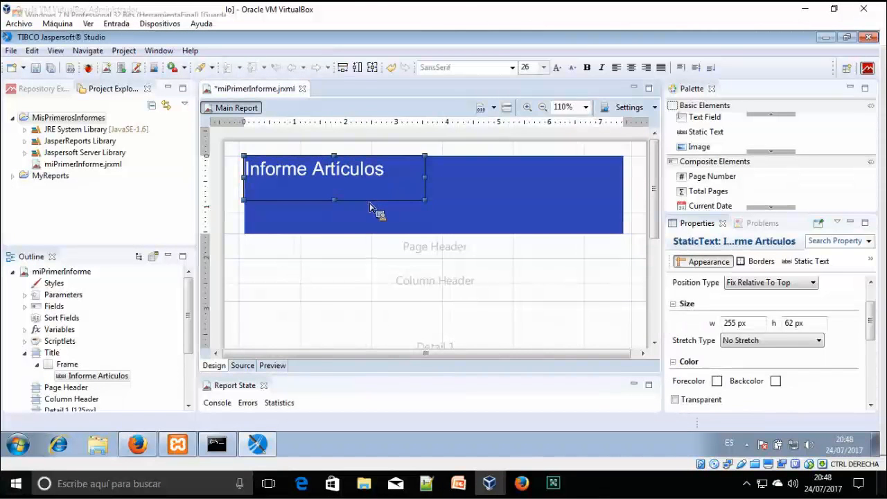
key(ctrl+v)
Place the copy just under the heading and set its font size to 20
drag(78, 378, 321, 257)
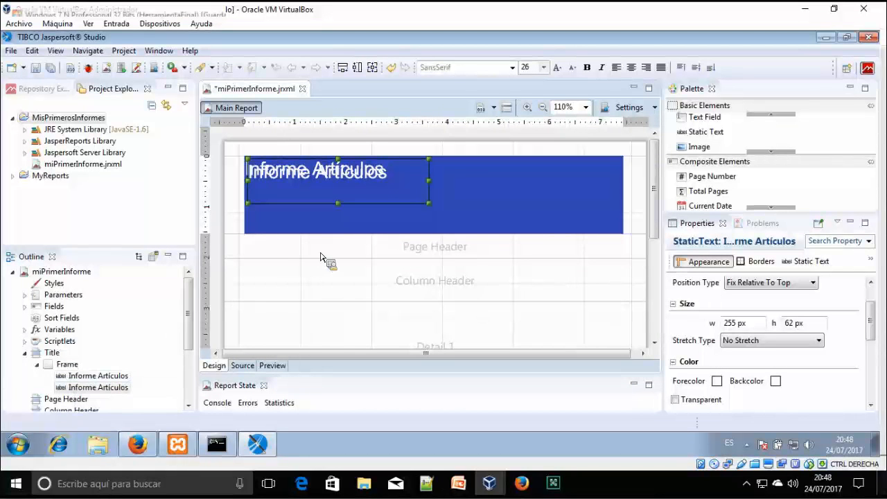
mouse_move(365, 211)
mouse_down()
mouse_move(369, 232)
mouse_move(367, 217)
mouse_up()
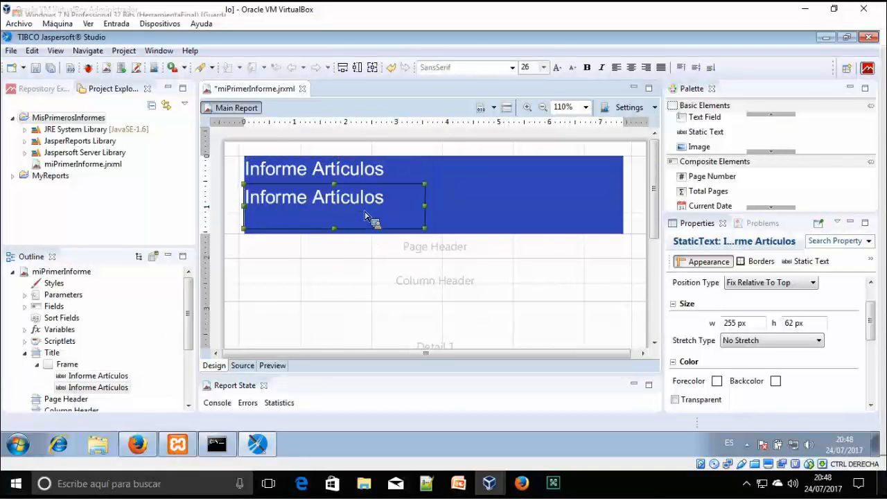
double_click(365, 205)
click(538, 70)
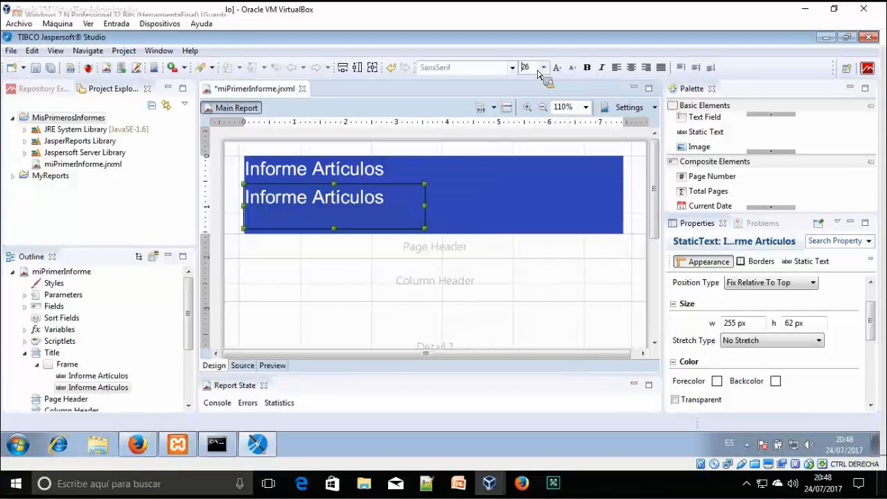
click(544, 67)
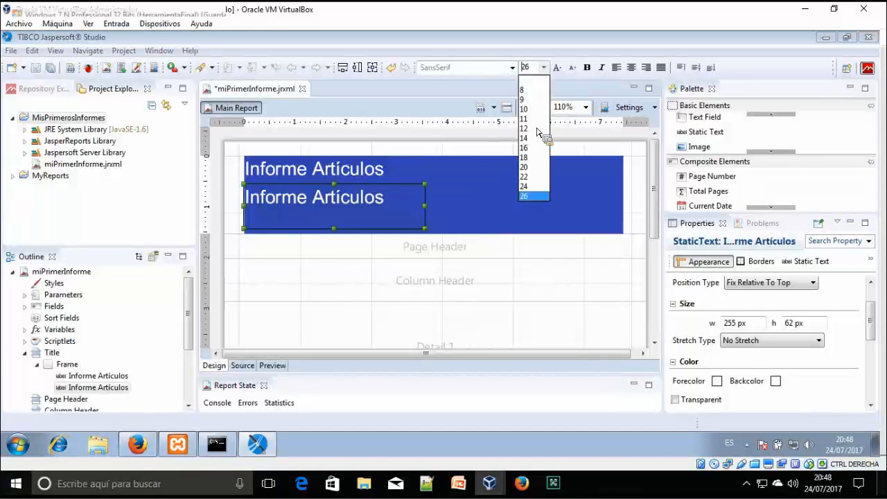
click(527, 167)
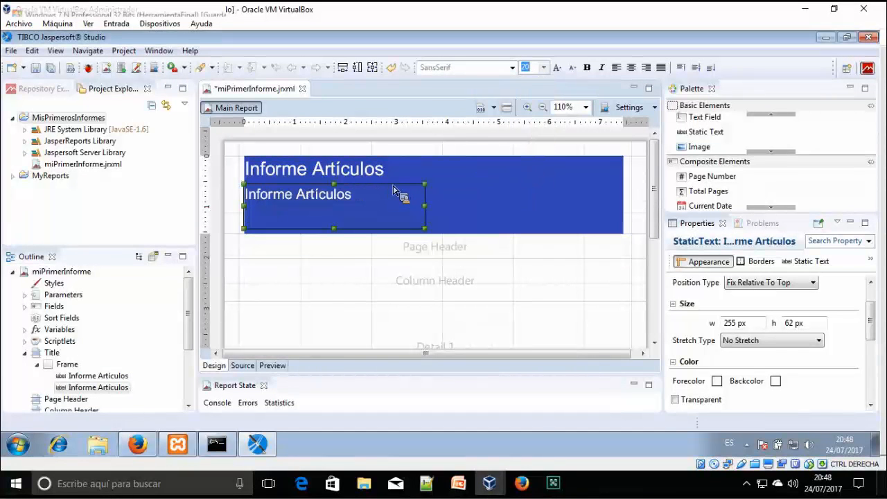
drag(400, 191, 398, 191)
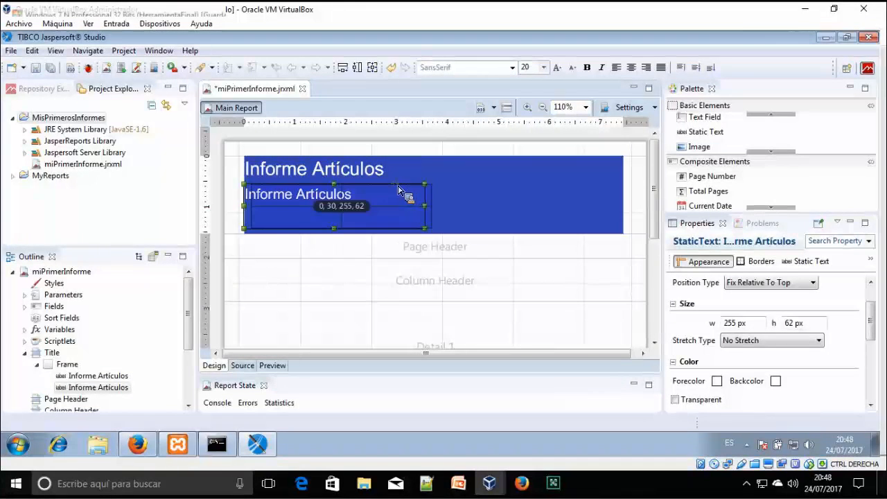
Change the copy's text to 'Artículos Tienda' and preview the report
double_click(344, 194)
text(Ar)
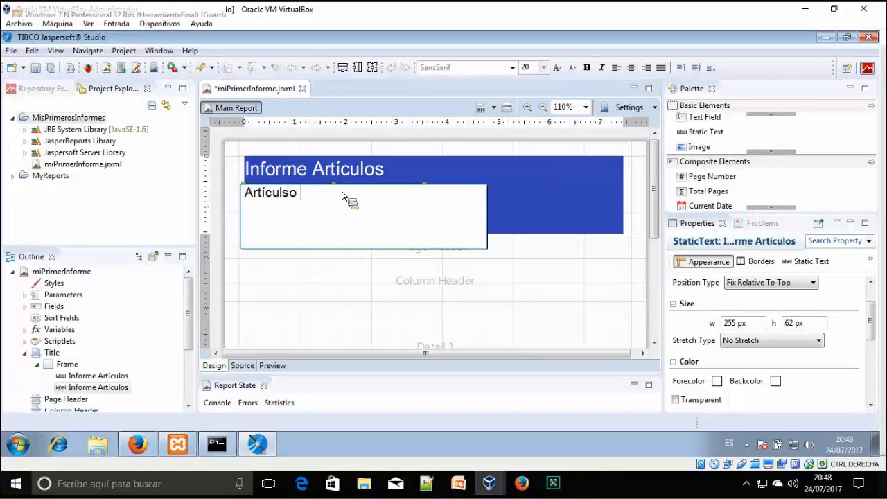
text(tículos Tienda)
key(Return)
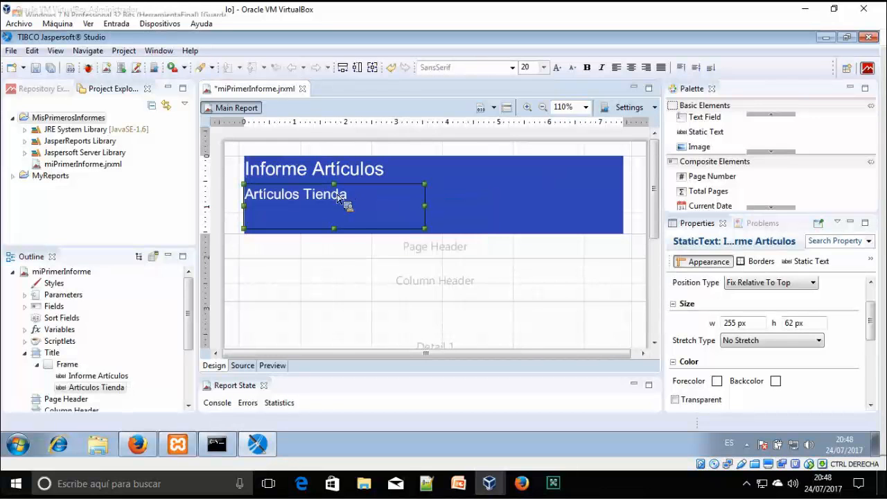
click(361, 253)
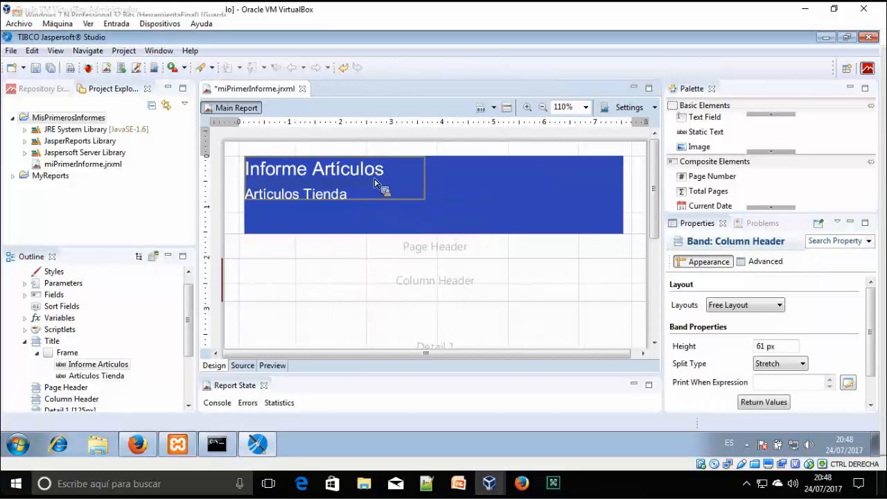
click(355, 197)
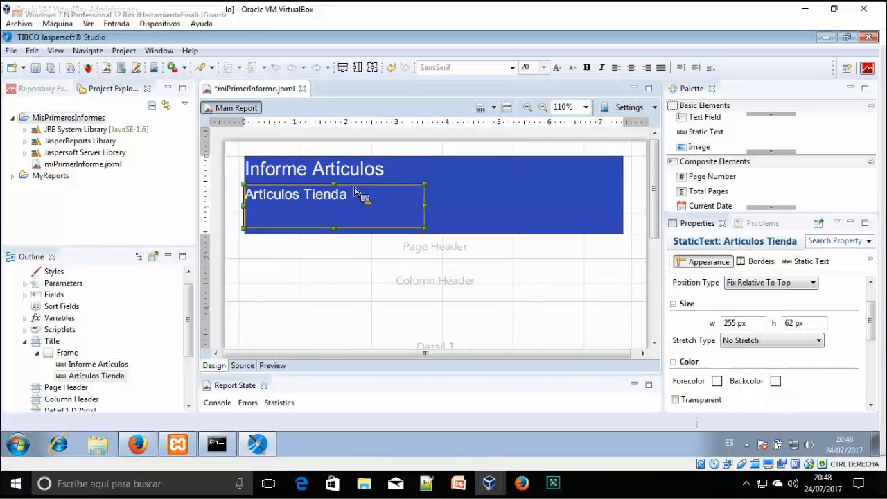
click(400, 280)
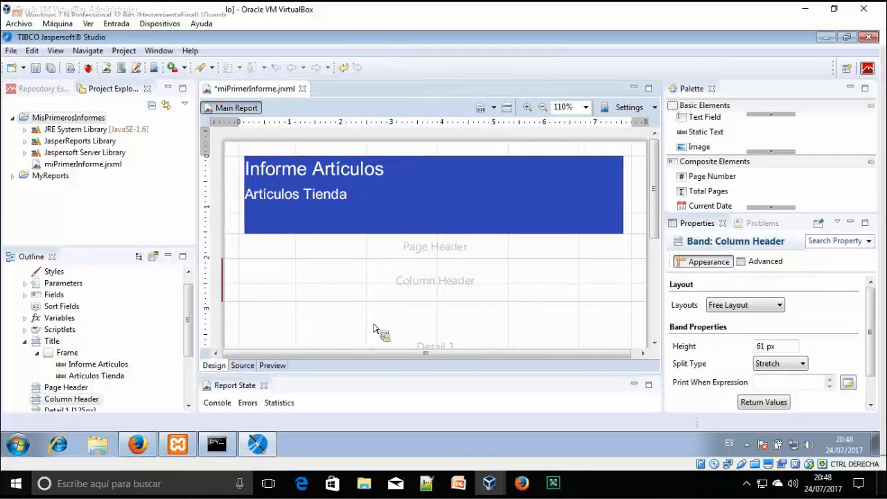
click(272, 366)
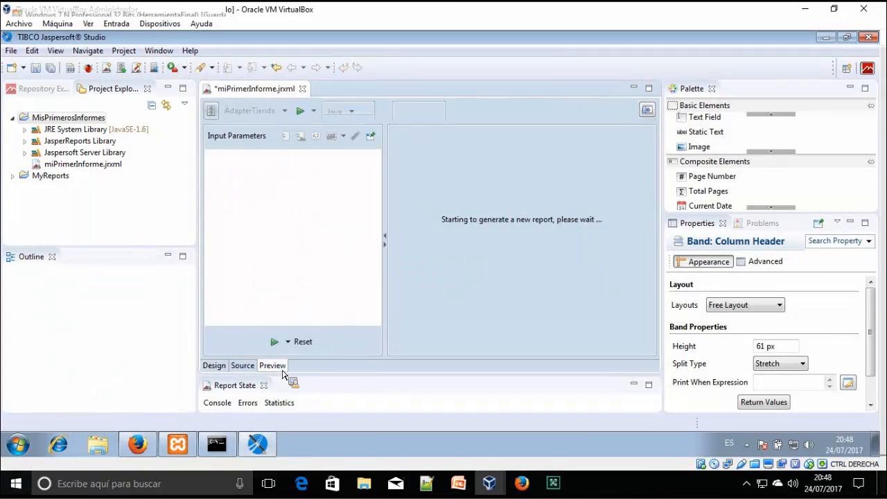
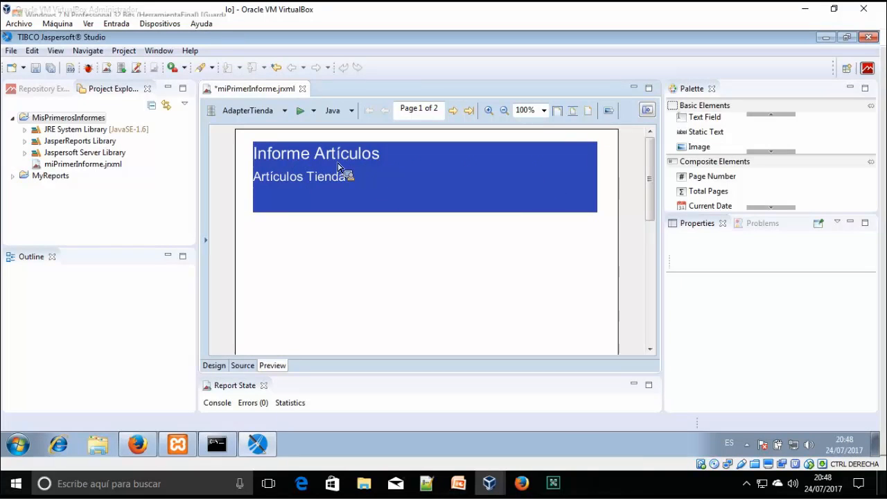
Paste a copy of the blue title frame into the column header and shrink it to 70 px tall
click(214, 368)
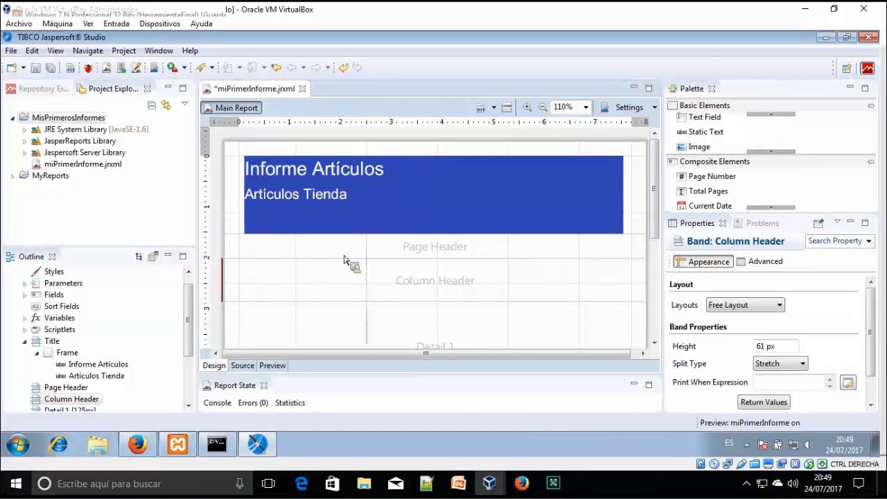
click(588, 192)
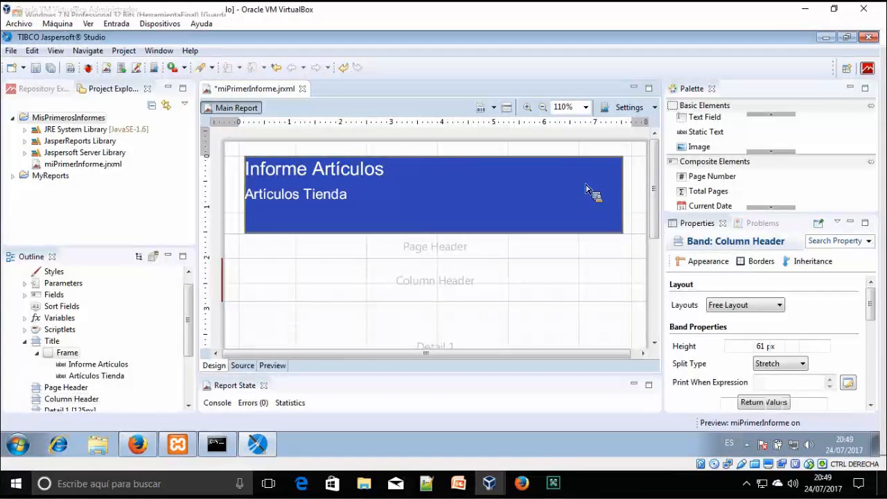
key(ctrl+v)
drag(586, 193, 582, 290)
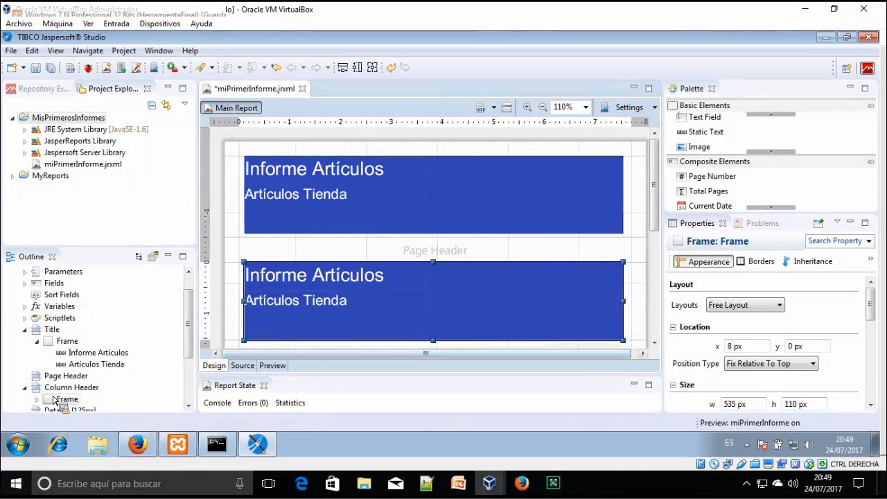
drag(438, 341, 457, 284)
scroll(448, 326, down, 1)
Delete the 'Informe Artículos' and 'Artículos Tienda' texts from the copy and shrink it to 50 px
click(416, 263)
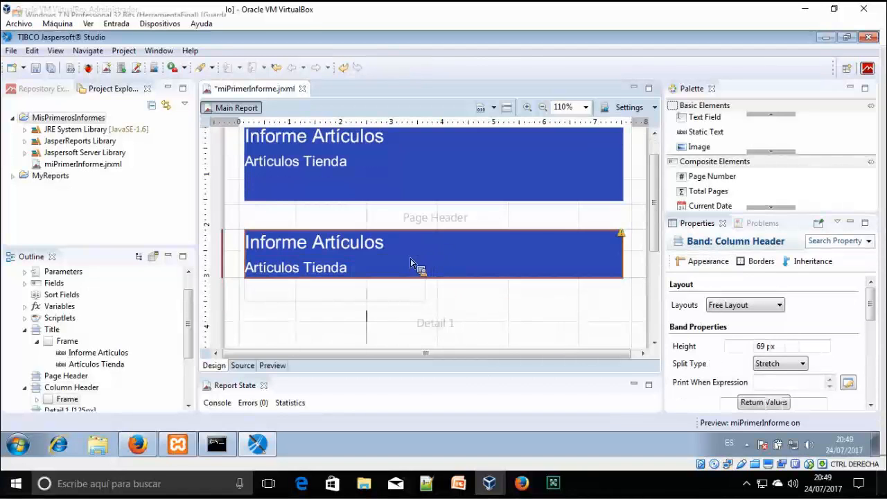
click(373, 254)
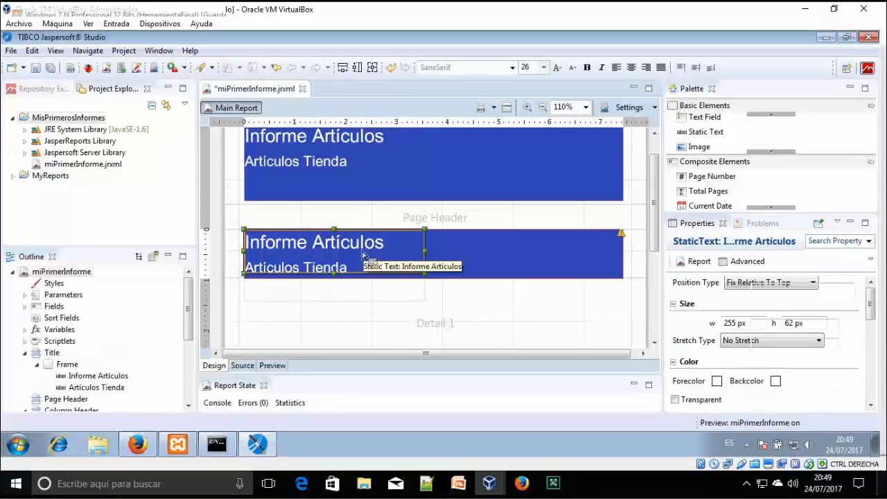
key(Delete)
click(356, 268)
key(Delete)
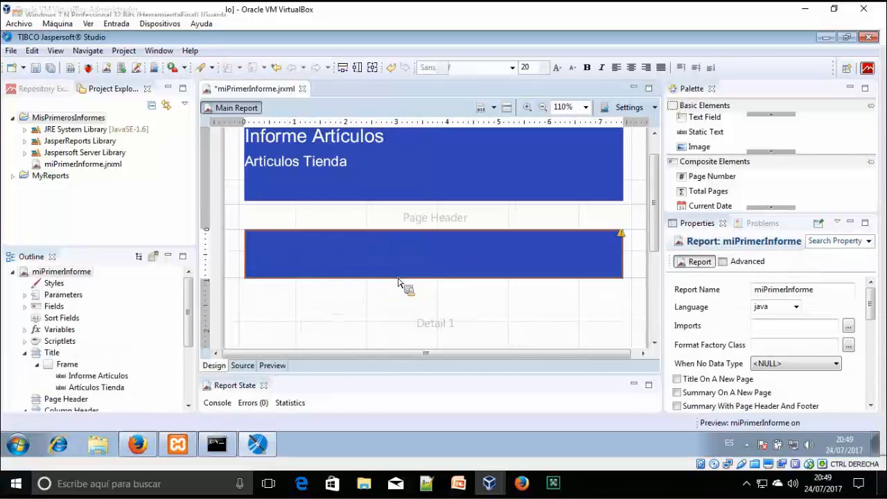
click(453, 277)
drag(440, 272, 436, 266)
Tighten the column header band around the empty blue frame and preview the report
click(333, 284)
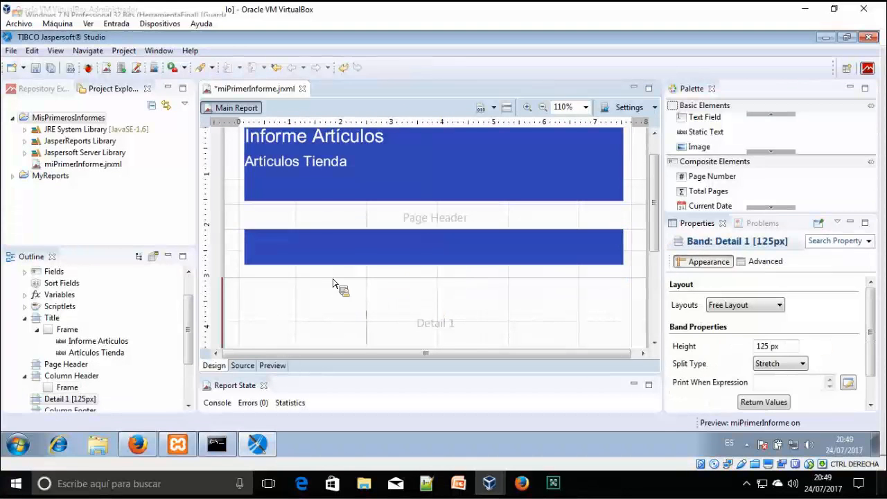
mouse_move(337, 271)
mouse_down()
mouse_move(345, 270)
mouse_move(345, 297)
mouse_up()
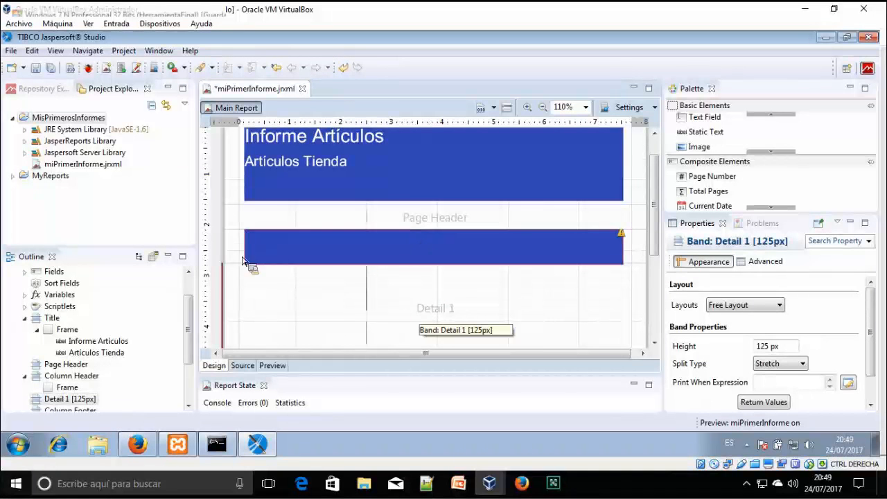
drag(239, 270, 331, 279)
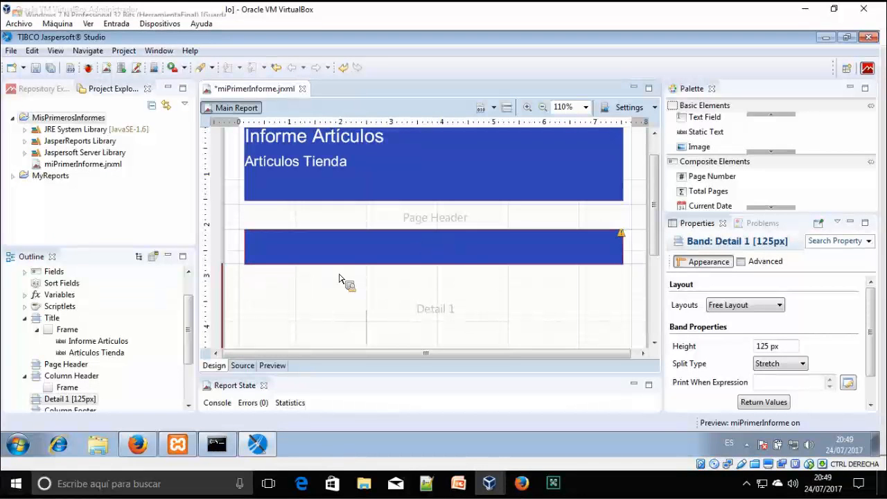
click(463, 259)
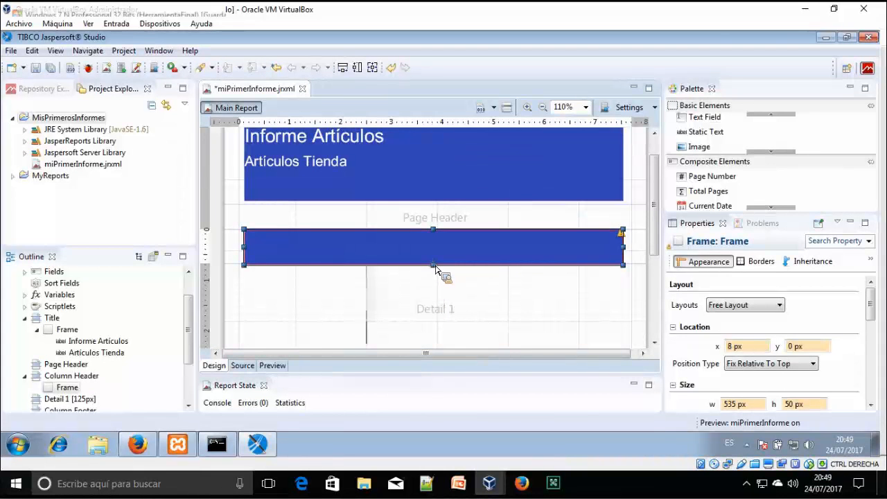
drag(434, 261, 436, 264)
click(437, 300)
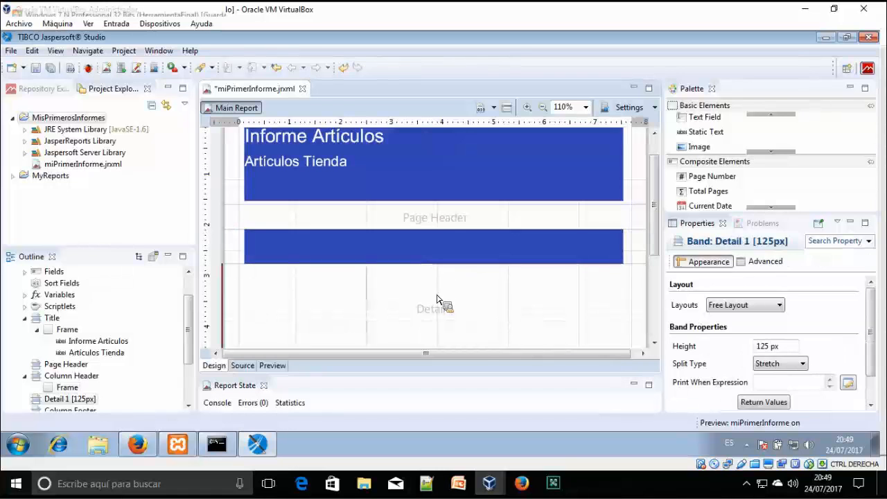
click(281, 366)
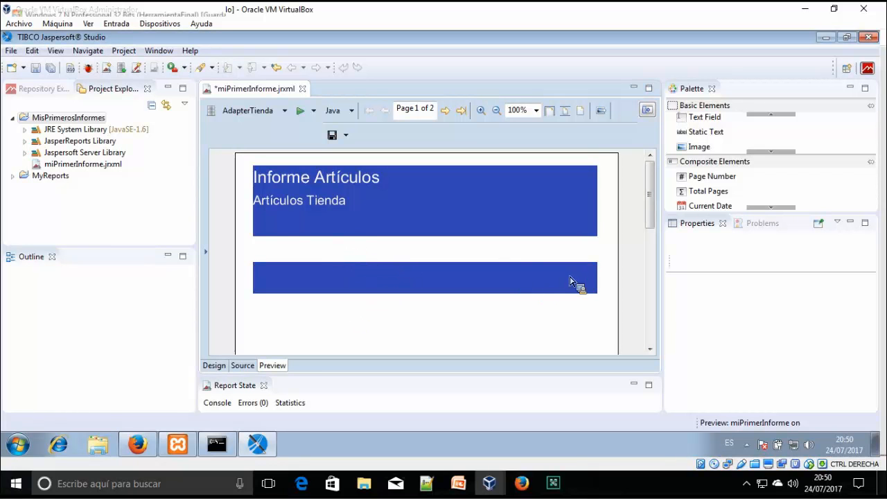
Return to design view and check the articulos columns in the MySQL console
click(214, 365)
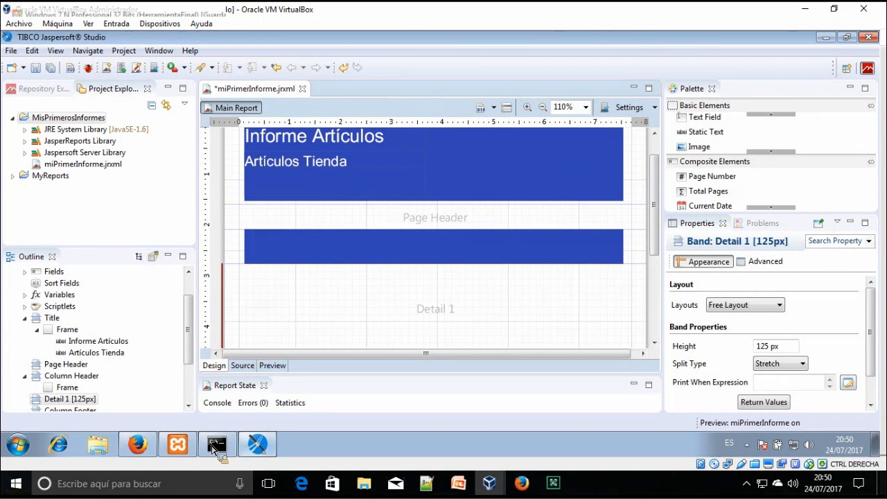
click(217, 444)
drag(379, 108, 616, 129)
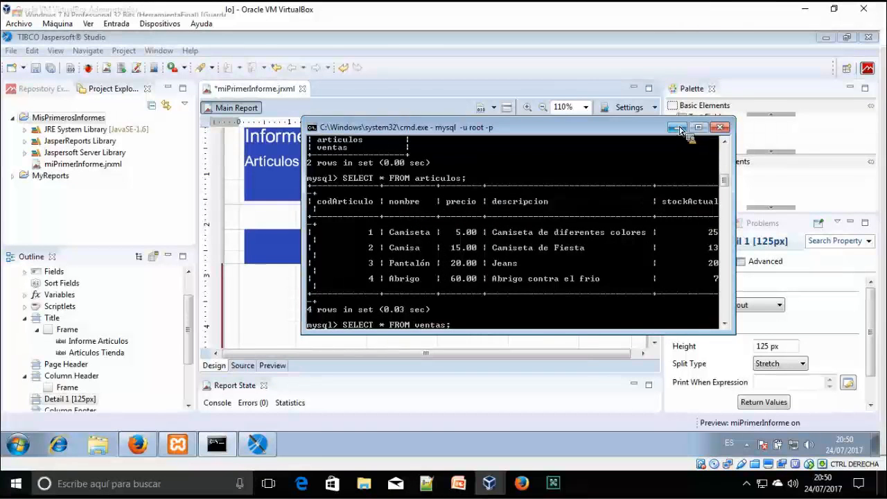
click(676, 128)
Paste a copy of the 'Artículos Tienda' text into the column header bar, sized 200 × 20 px
click(354, 166)
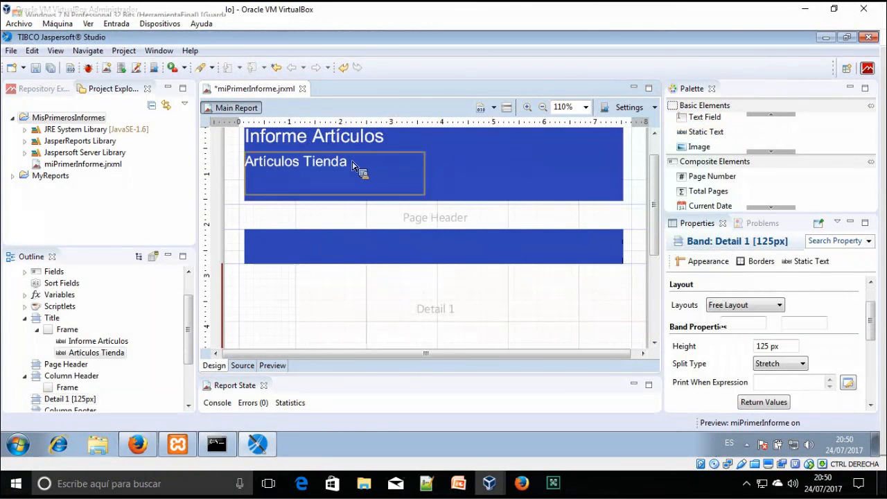
click(353, 166)
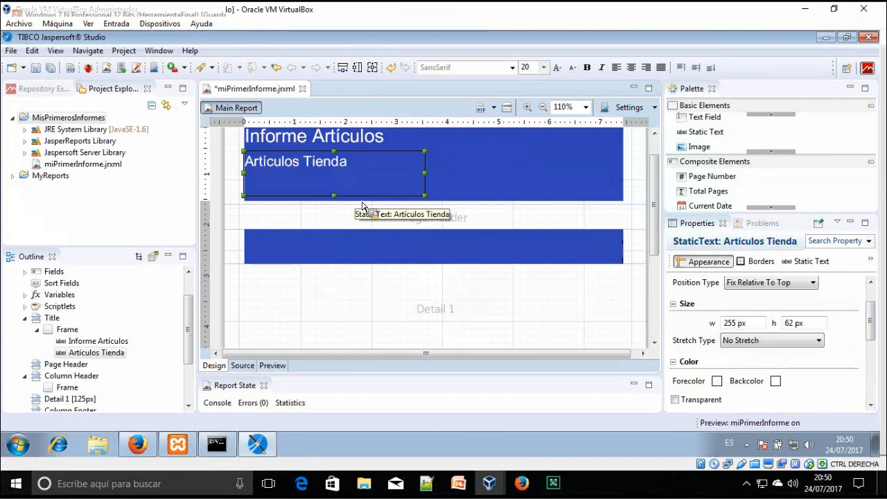
key(ctrl+v)
drag(370, 199, 384, 251)
key(ctrl+z)
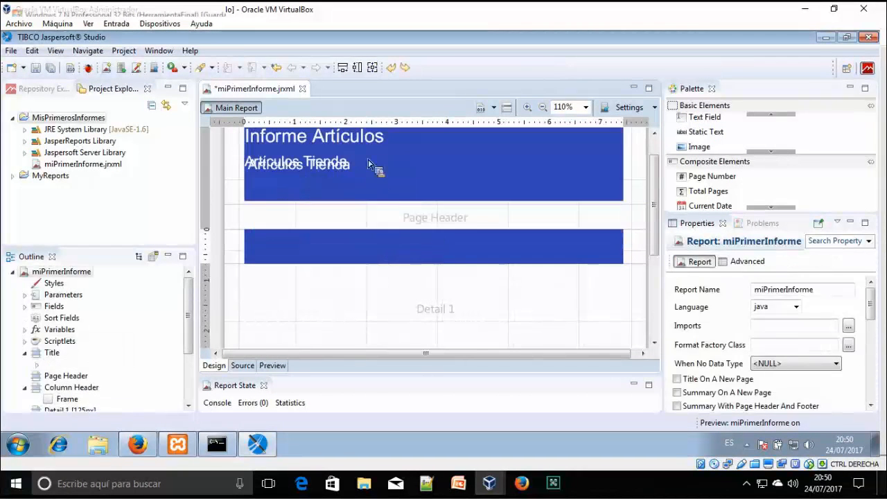
click(366, 174)
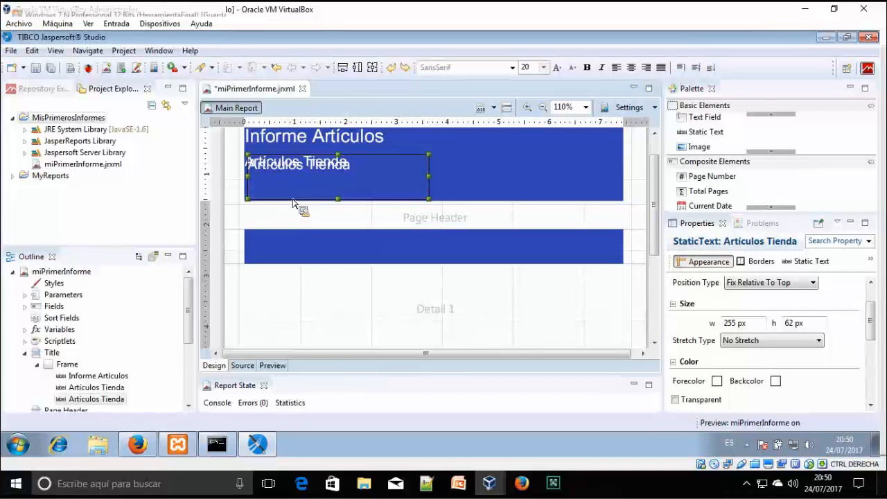
drag(297, 206, 313, 283)
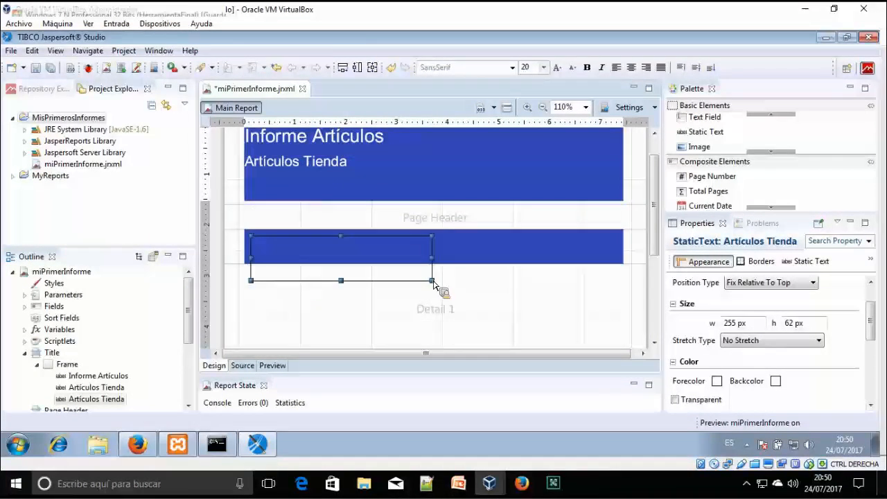
drag(430, 278, 396, 251)
Remove the copied text and drop a new static text into the column header bar
click(354, 251)
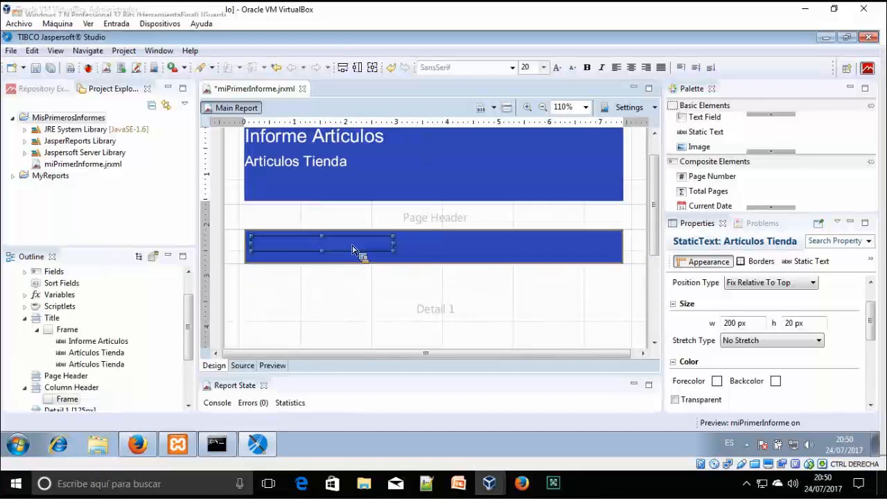
click(112, 368)
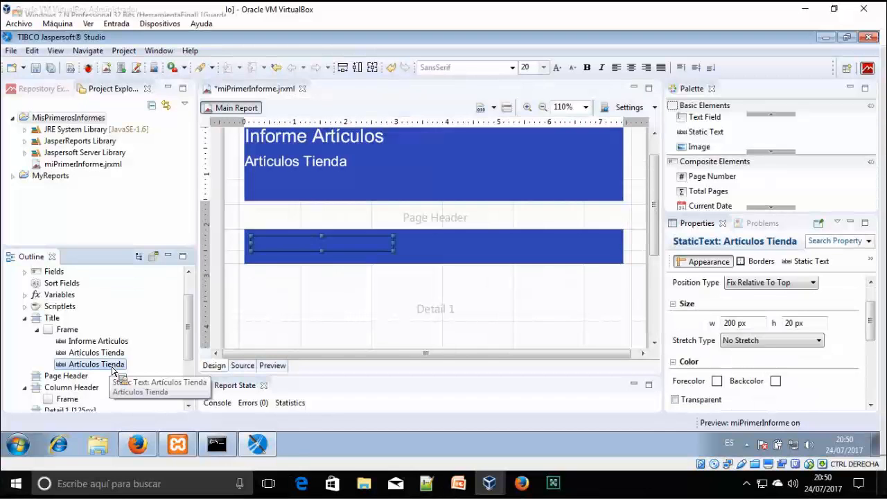
key(Home)
drag(696, 135, 281, 254)
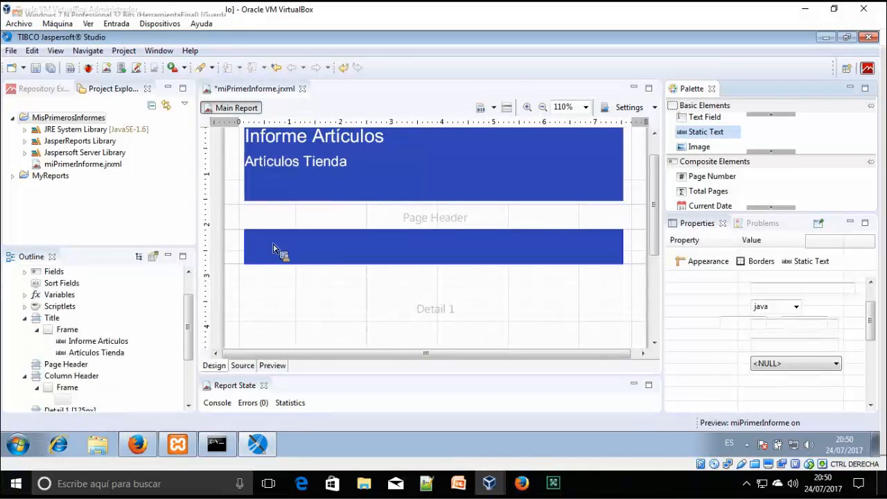
Make the new label 'codArticulo' in size 16 near-white text at the header's top-left
double_click(298, 256)
key(BackSpace)
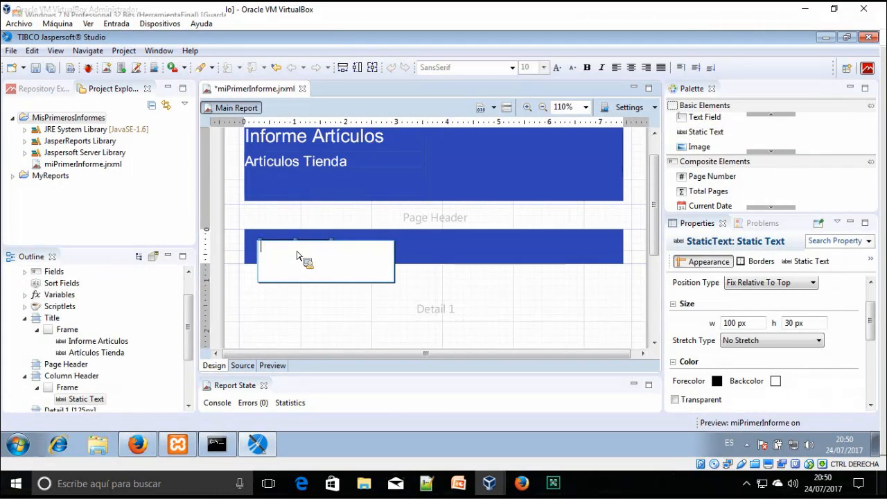
key(Return)
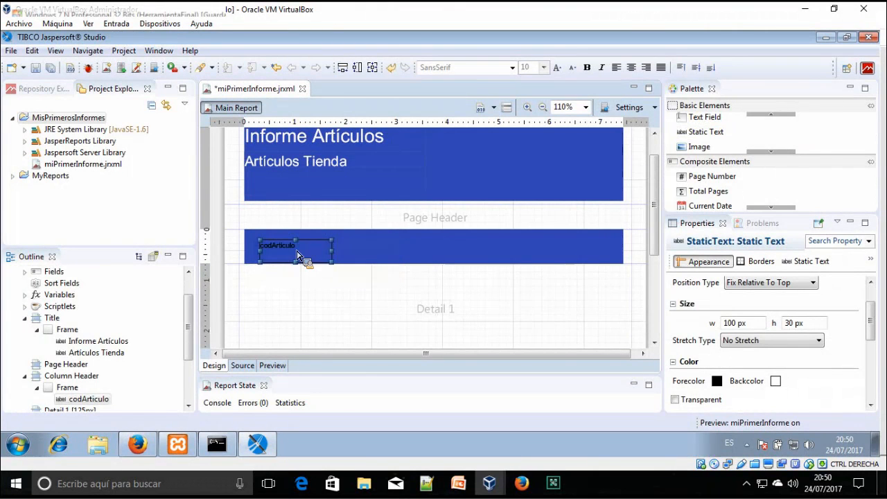
double_click(300, 254)
key(BackSpace)
click(544, 68)
click(532, 149)
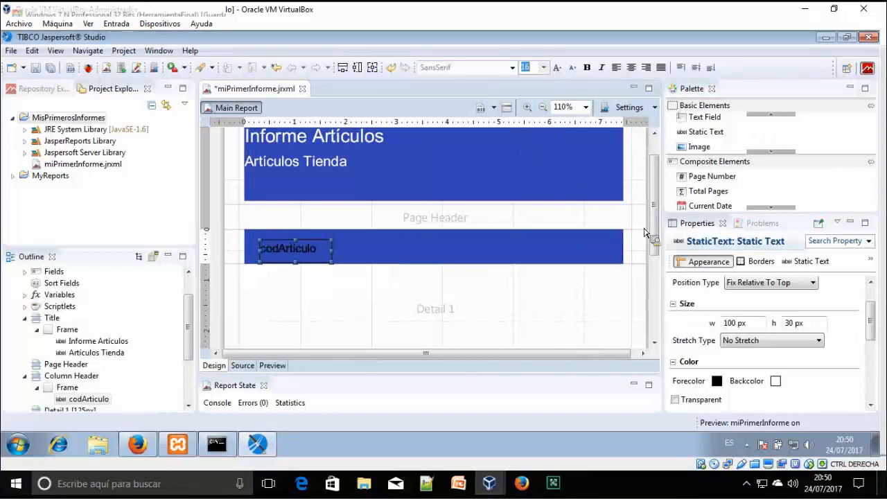
click(717, 381)
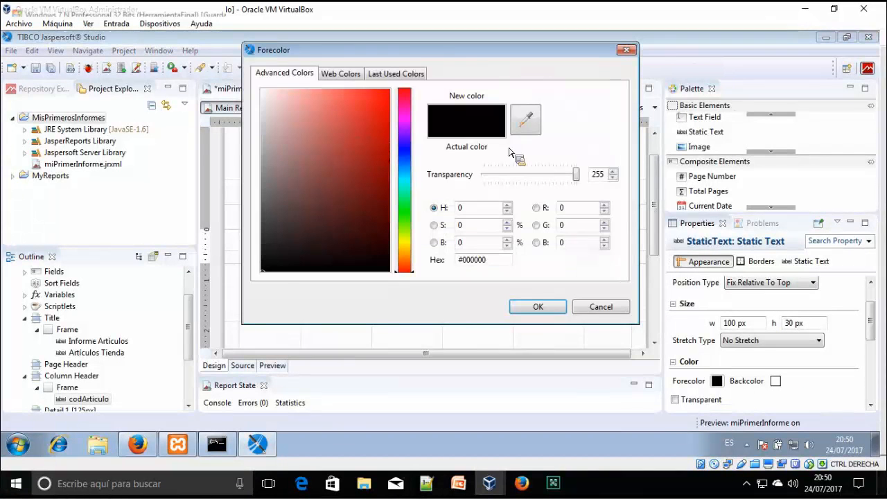
click(531, 123)
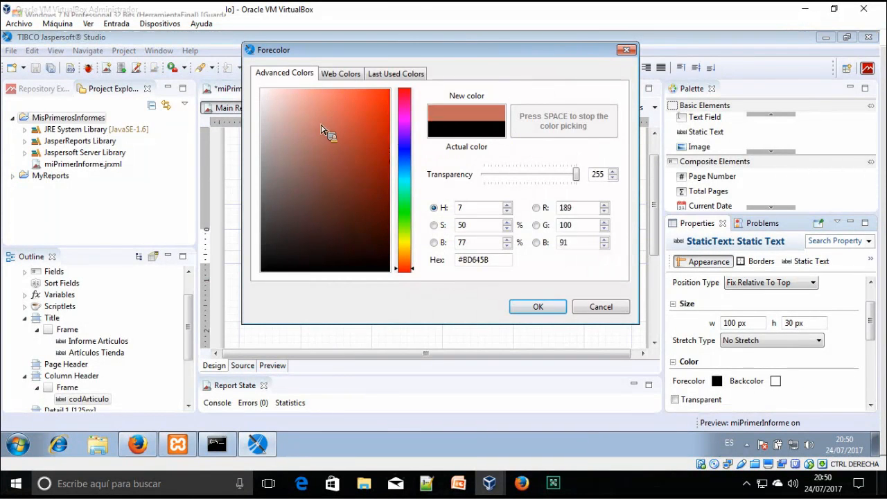
key(space)
click(264, 97)
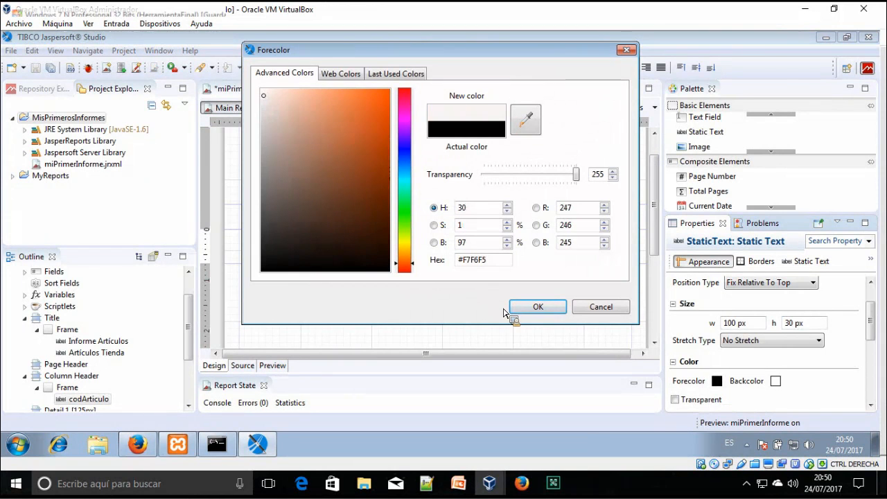
click(533, 307)
drag(312, 244, 390, 252)
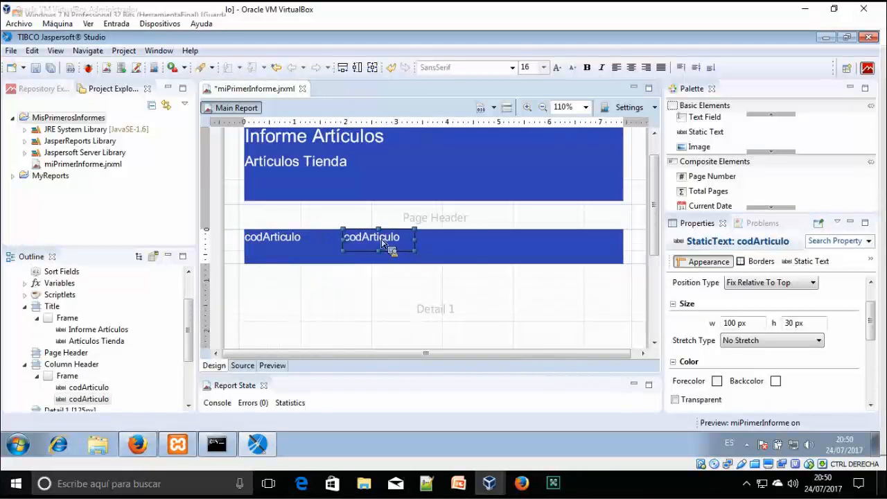
Rename the copied label to 'nombre' and paste a duplicate of it further right
double_click(382, 243)
text(nombre)
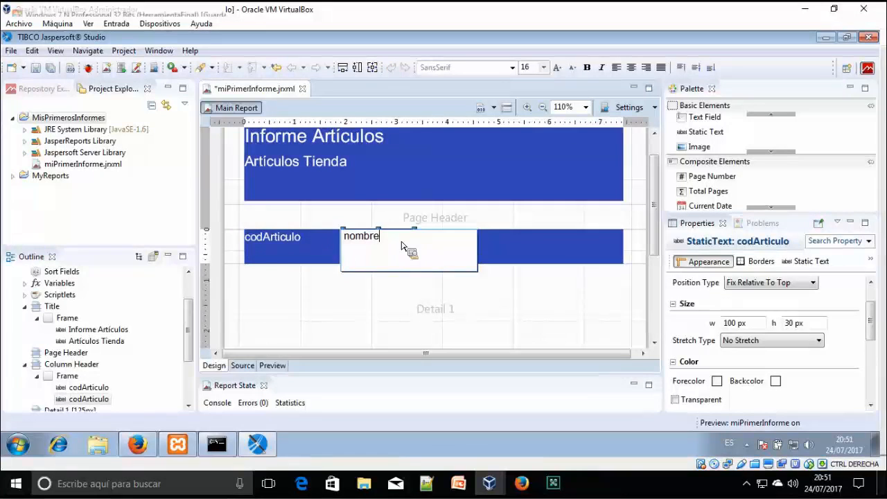
click(436, 257)
click(416, 248)
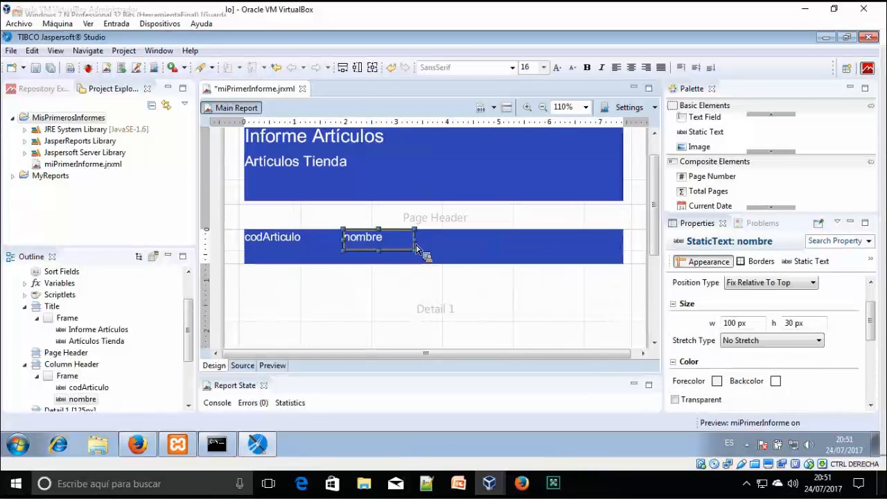
key(ctrl+c)
key(ctrl+v)
drag(409, 262, 522, 262)
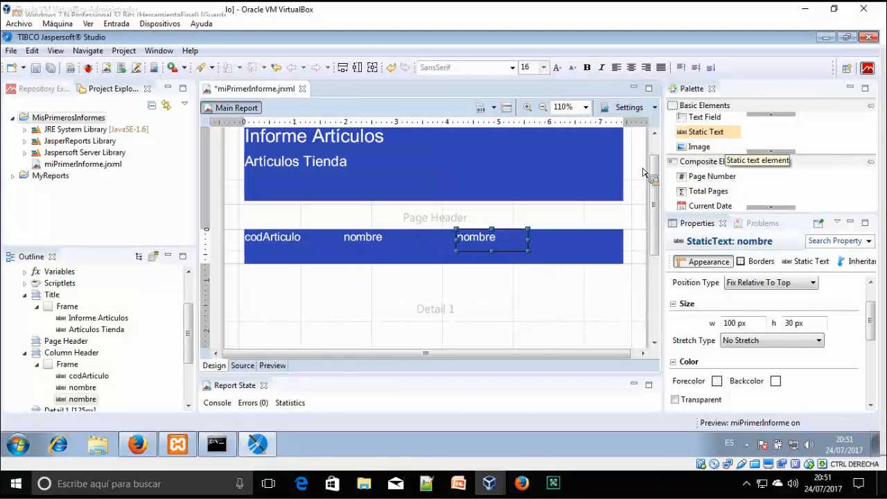
Rename the duplicate to 'precio' after checking column names, and nudge 'nombre' slightly right
click(396, 247)
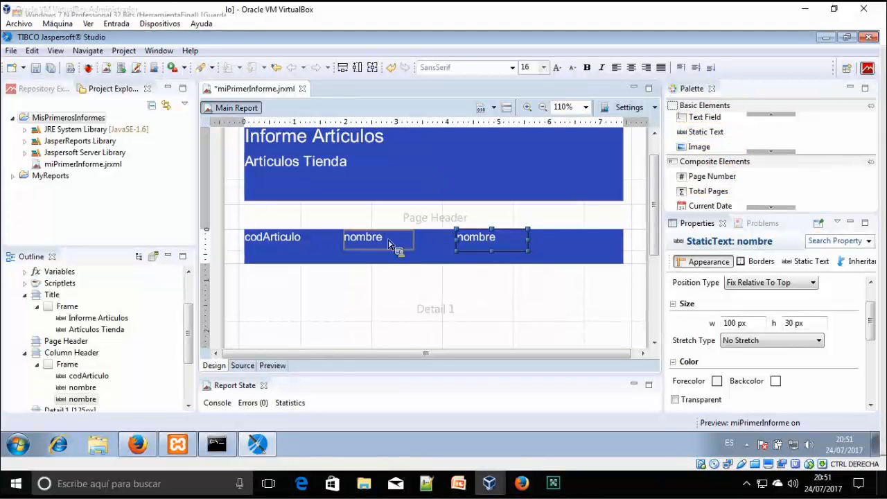
double_click(497, 248)
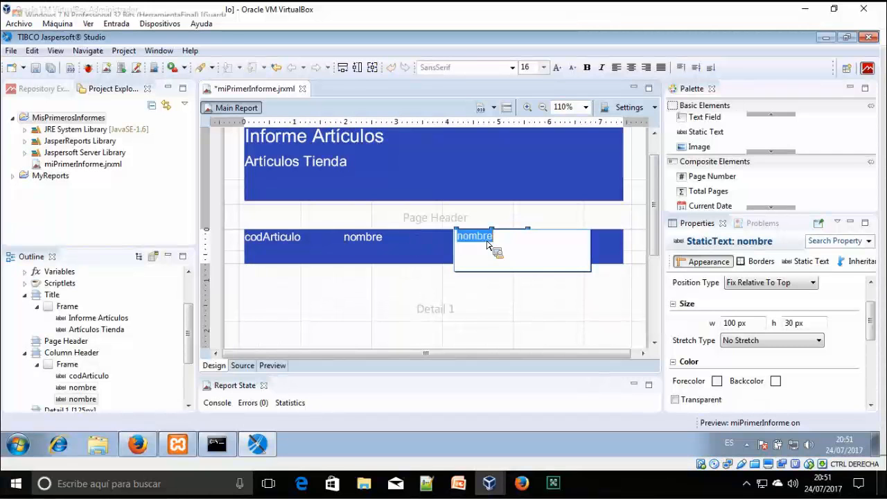
key(BackSpace)
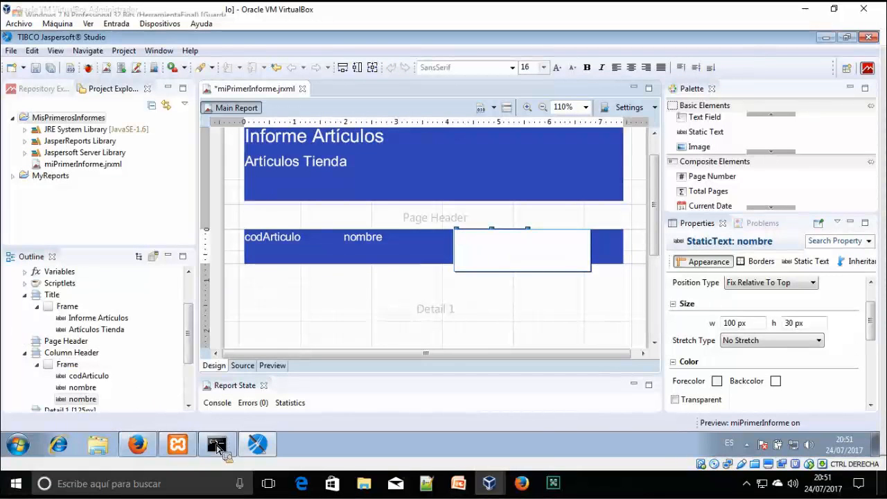
click(218, 445)
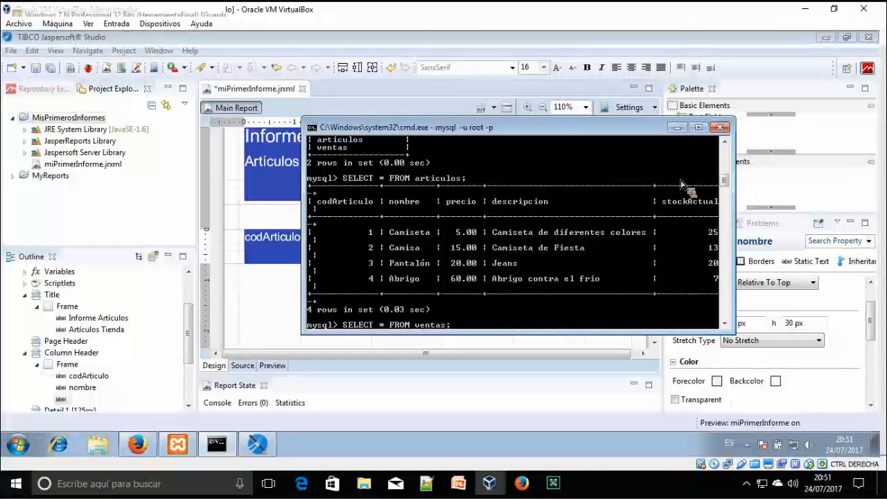
click(677, 129)
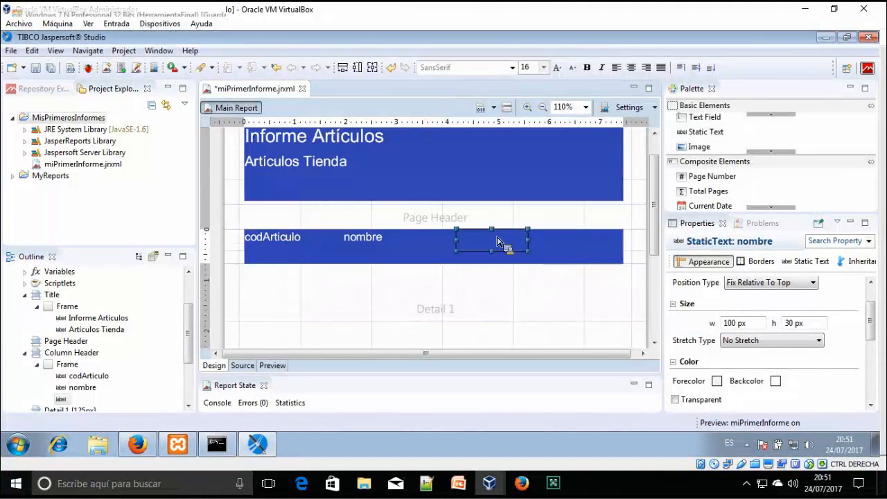
double_click(497, 242)
text(precio)
key(Return)
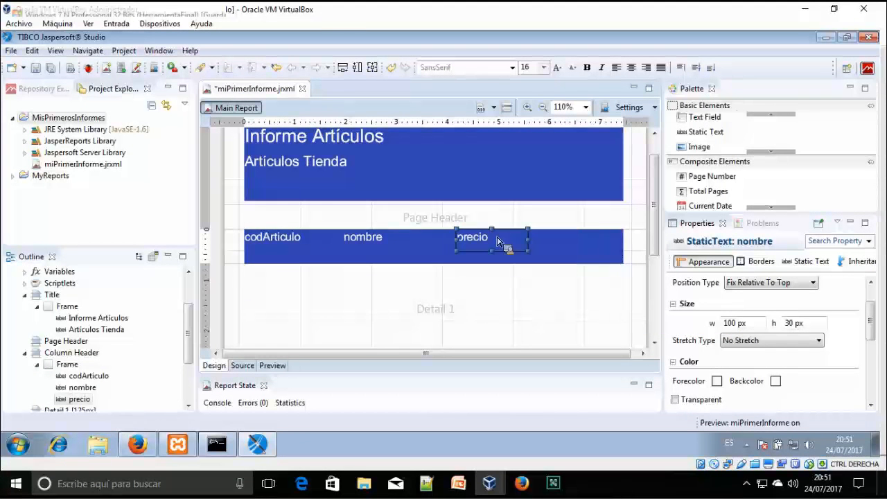
click(406, 238)
drag(412, 240, 419, 240)
Duplicate the 'precio' label to the header's right end and rename it 'stockActual'
click(503, 246)
key(ctrl+c)
key(ctrl+v)
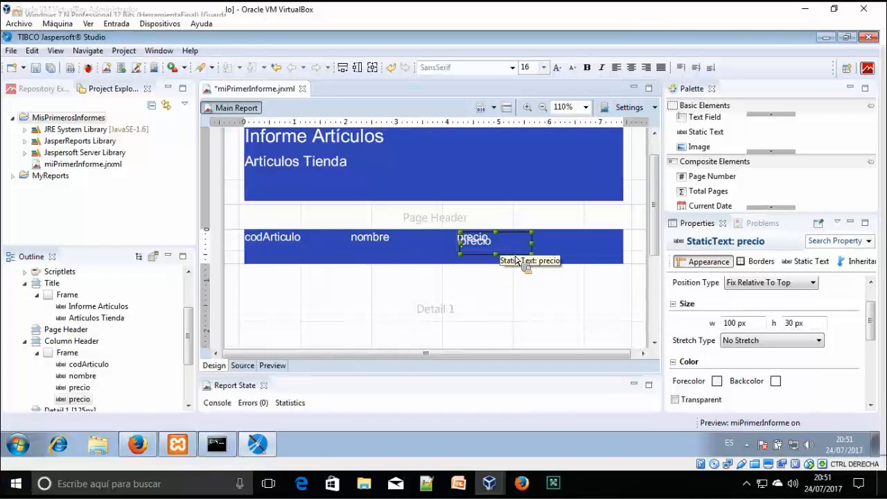
mouse_move(594, 257)
mouse_down()
mouse_move(607, 256)
mouse_move(596, 248)
mouse_up()
double_click(596, 247)
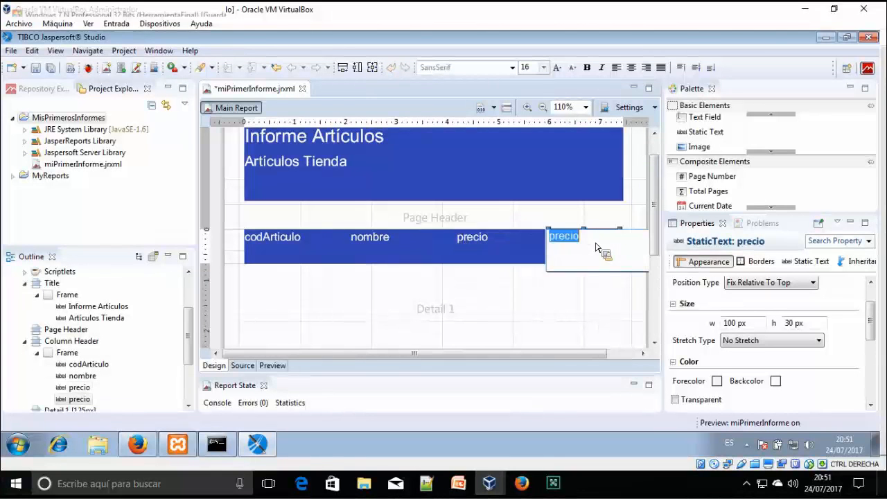
text(stockActual)
key(Return)
click(416, 246)
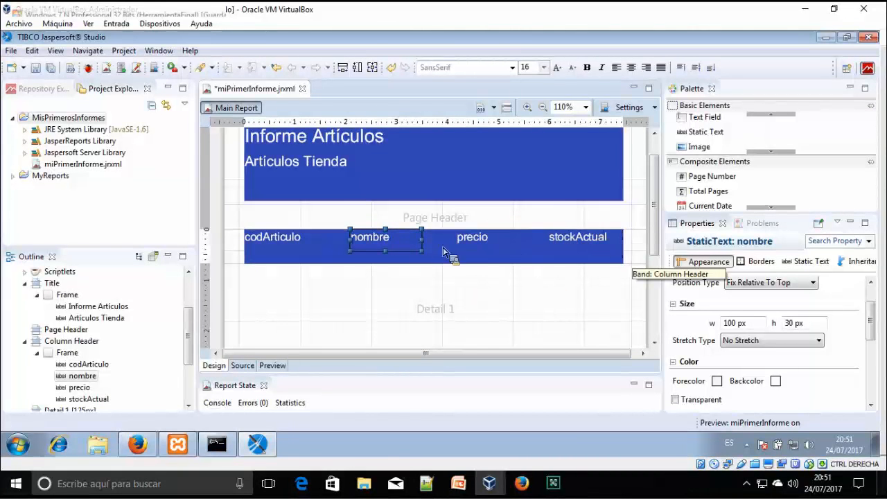
Lengthen Detail 1 and collapse the Column Footer and Page Footer bands to zero height
scroll(475, 267, down, 1)
scroll(527, 241, down, 2)
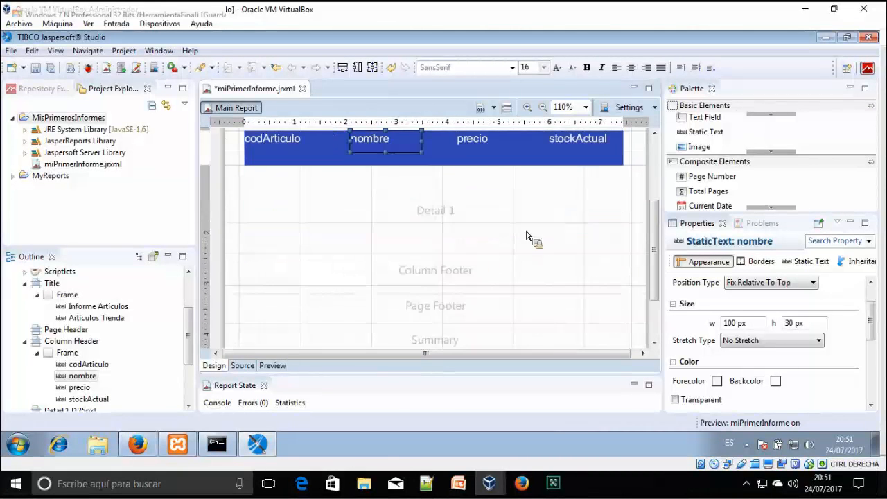
drag(450, 266, 454, 293)
scroll(454, 293, down, 1)
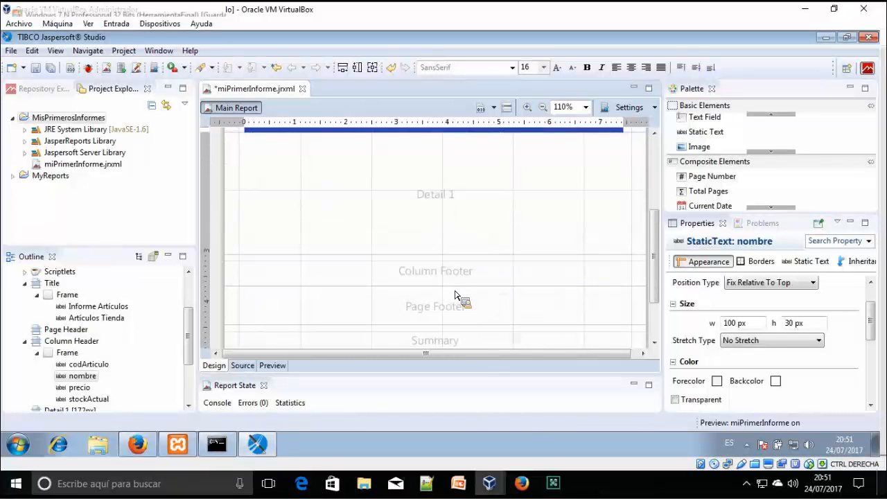
drag(463, 255, 470, 266)
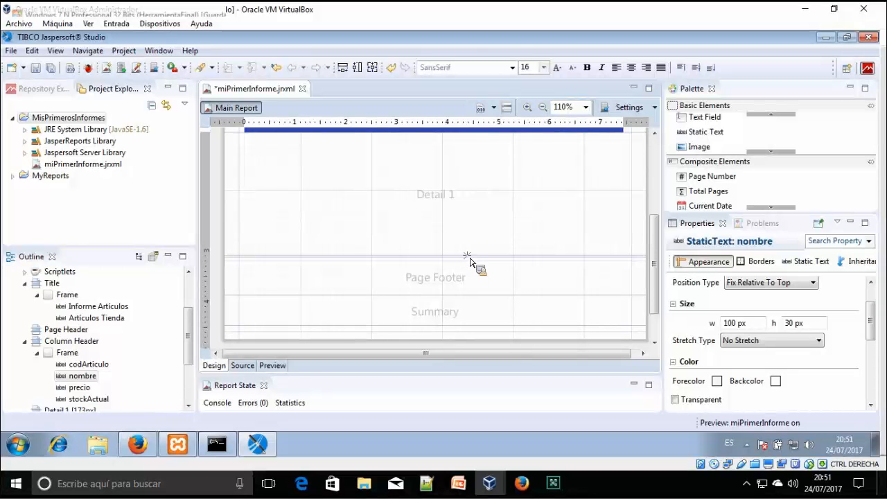
click(469, 300)
drag(473, 262, 473, 262)
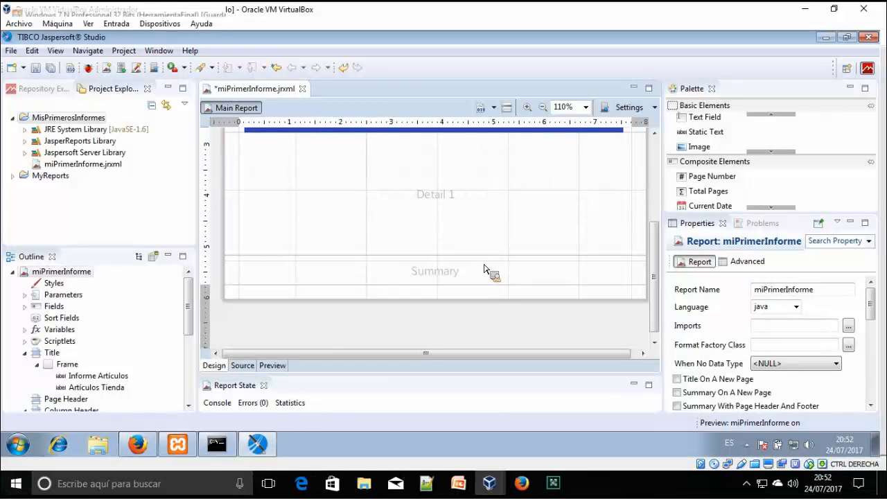
scroll(487, 265, up, 3)
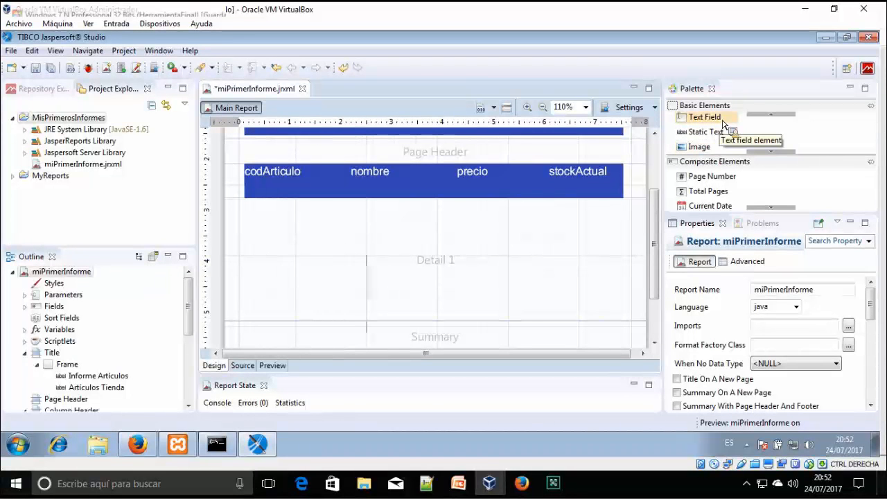
Place a text field in Detail 1 under the codArticulo header and drop the codArticulo field onto it
drag(723, 125, 281, 220)
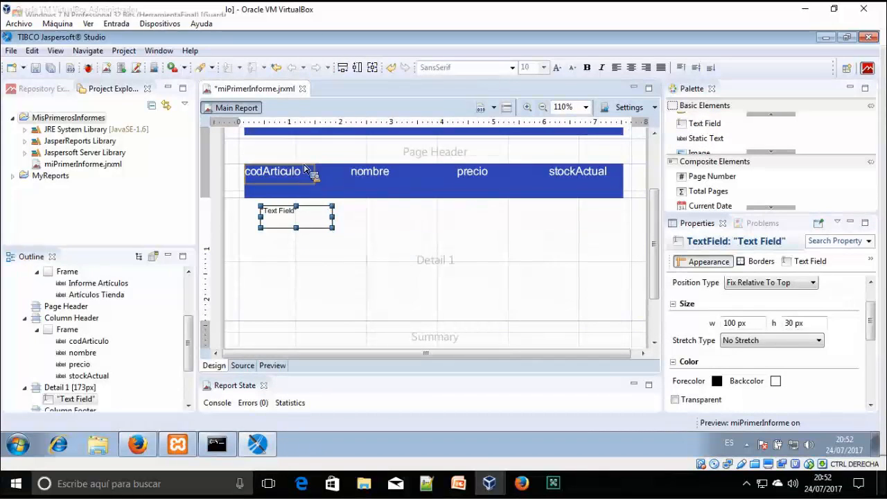
drag(306, 206, 300, 206)
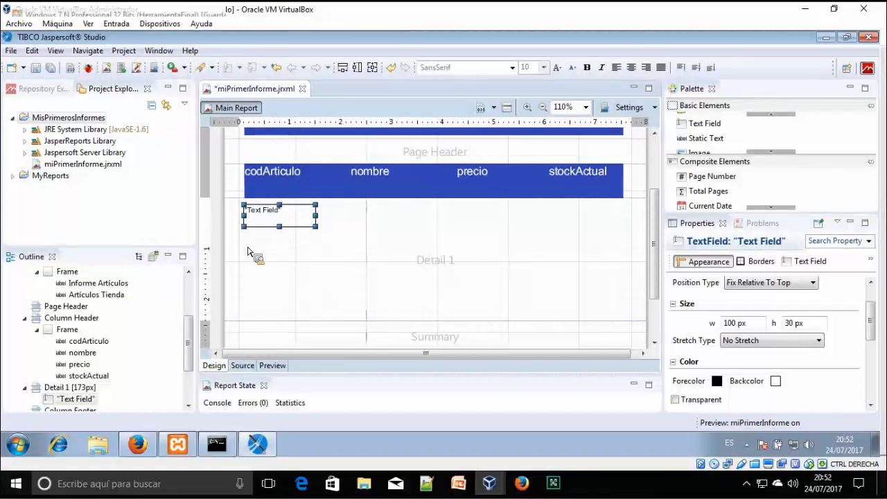
double_click(307, 222)
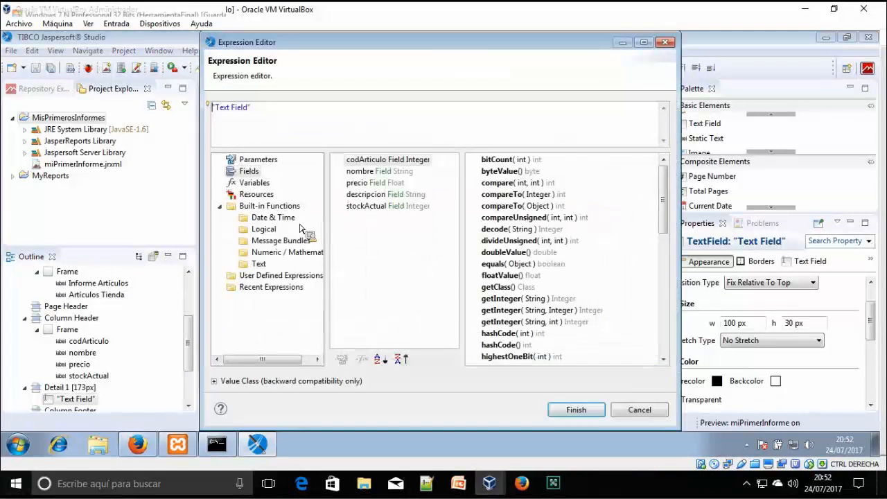
click(663, 45)
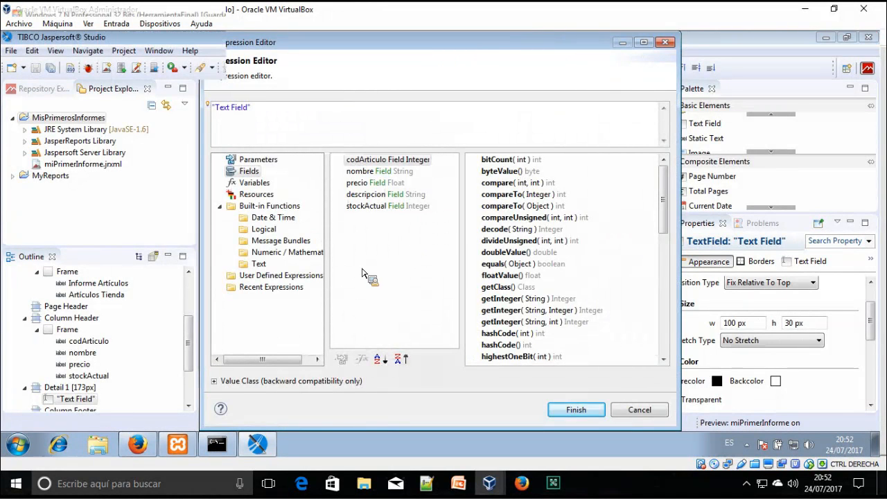
drag(712, 151, 259, 271)
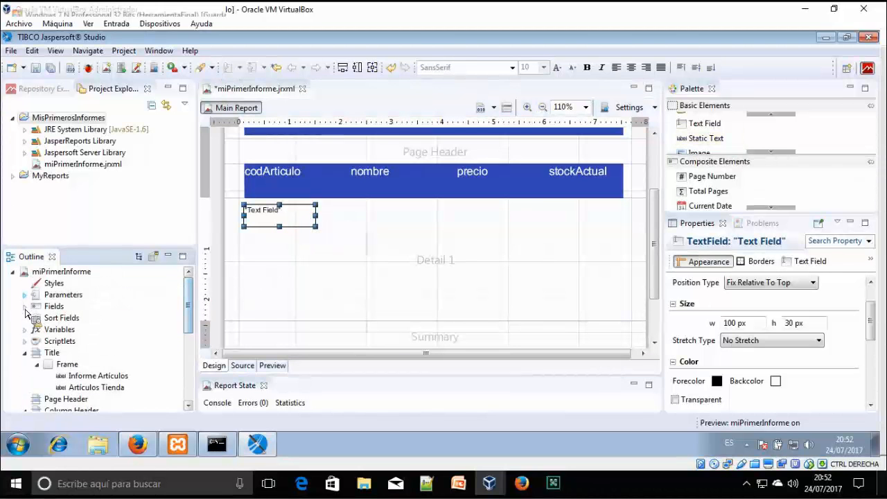
click(25, 307)
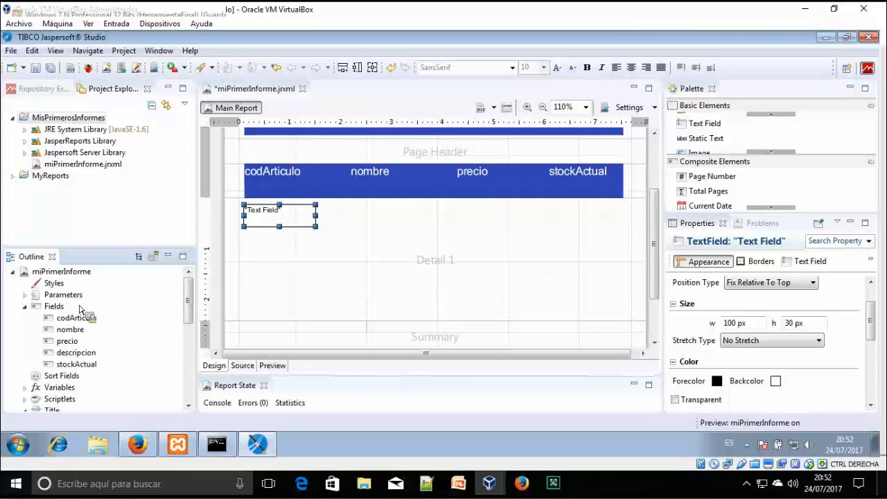
drag(78, 318, 752, 126)
drag(671, 154, 280, 220)
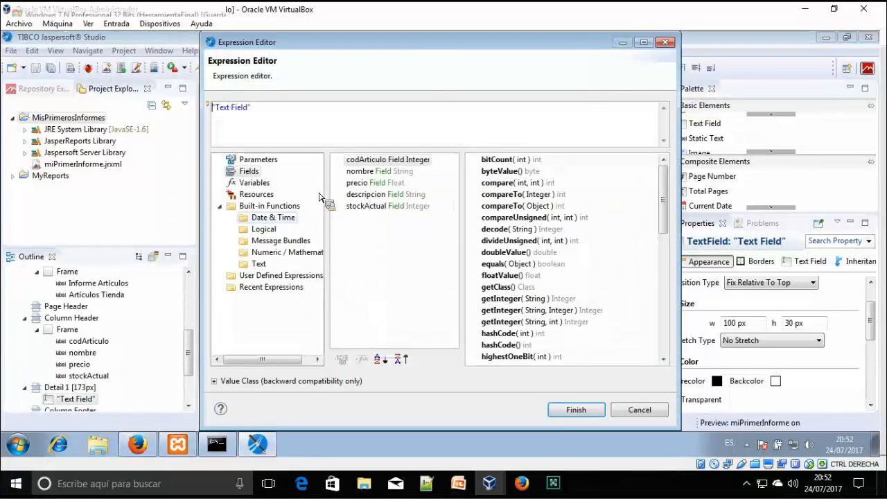
Set the text field's expression to $F{codArticulo} and recheck the articulos columns in MySQL
drag(434, 117, 311, 110)
key(Delete)
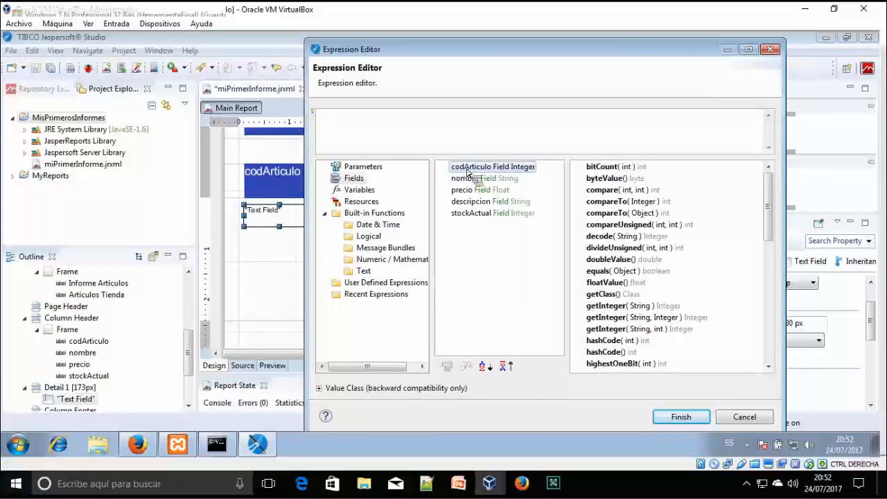
double_click(495, 171)
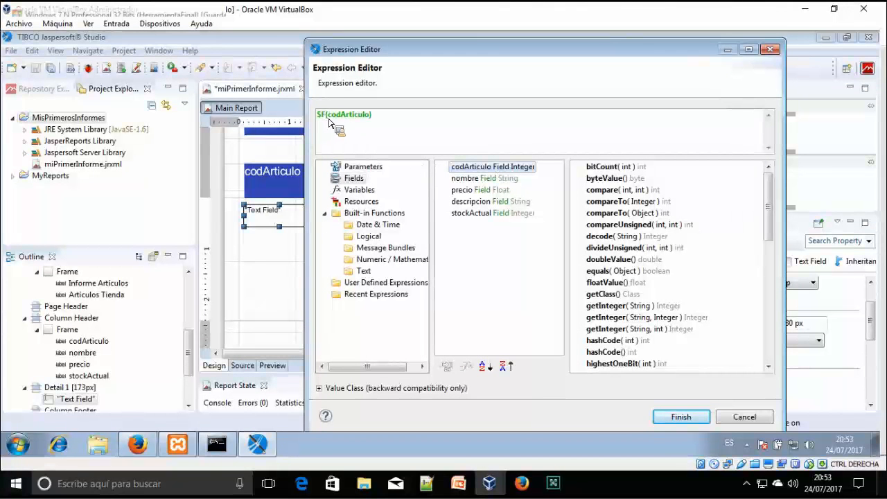
triple_click(351, 118)
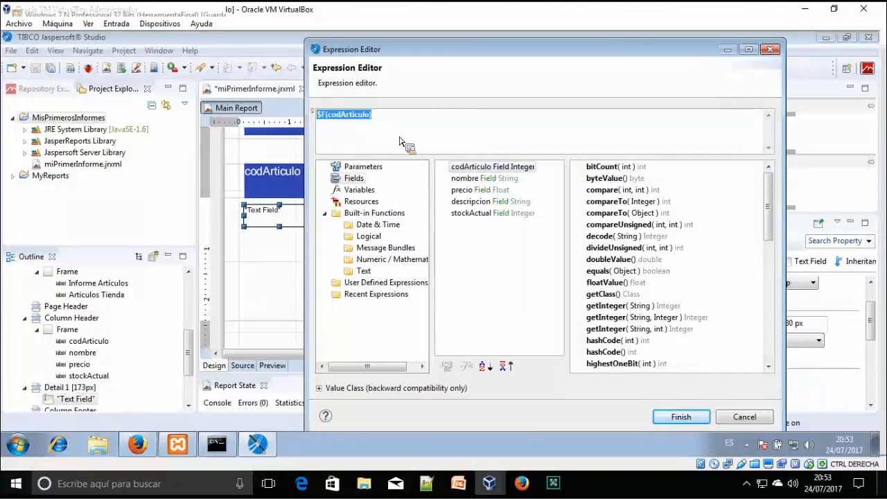
drag(335, 149, 373, 119)
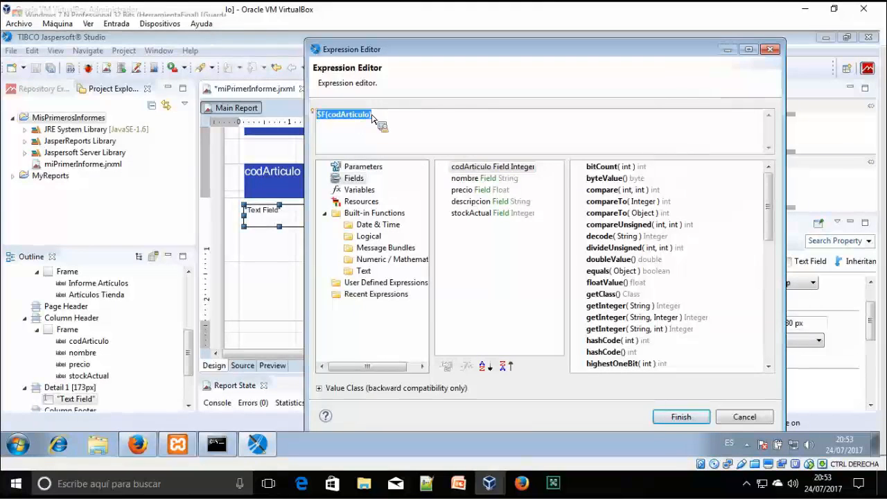
click(695, 418)
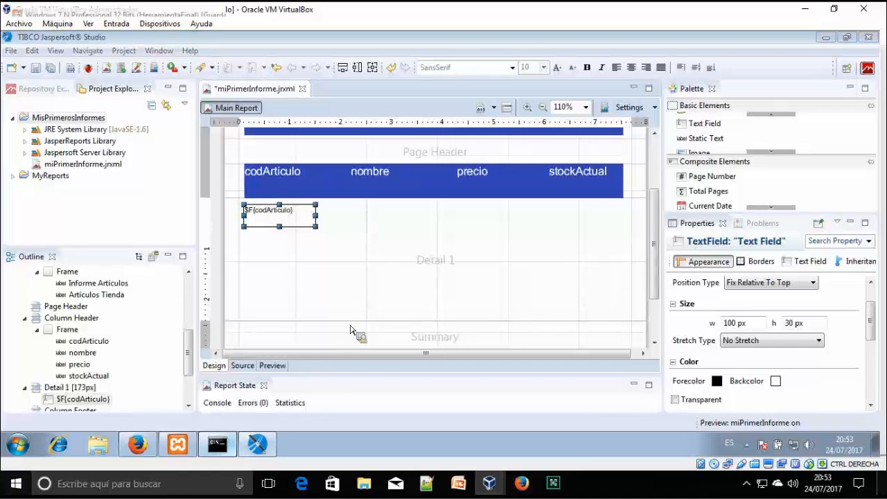
click(217, 444)
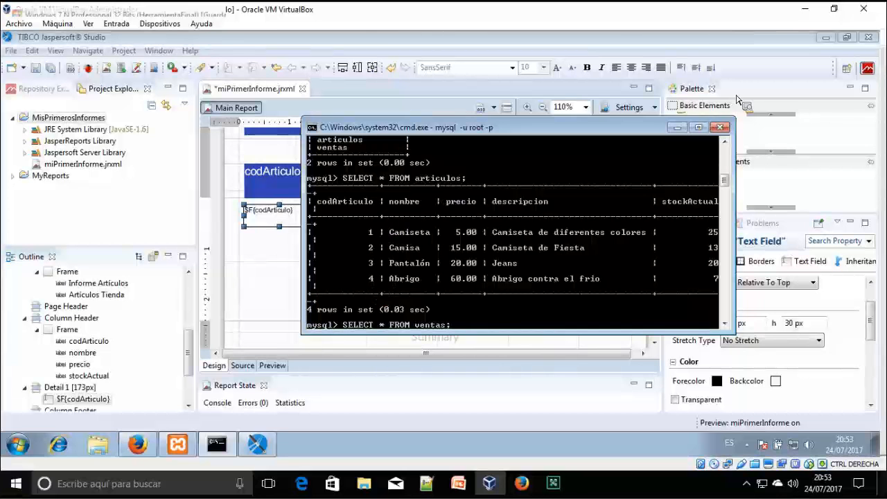
click(678, 128)
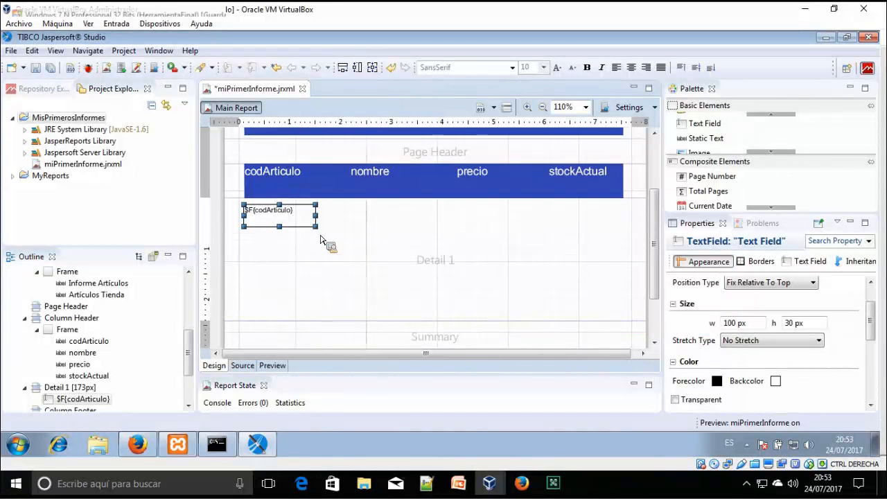
Add a $F{nombre} text field in Detail 1 under the nombre header
drag(704, 123, 376, 217)
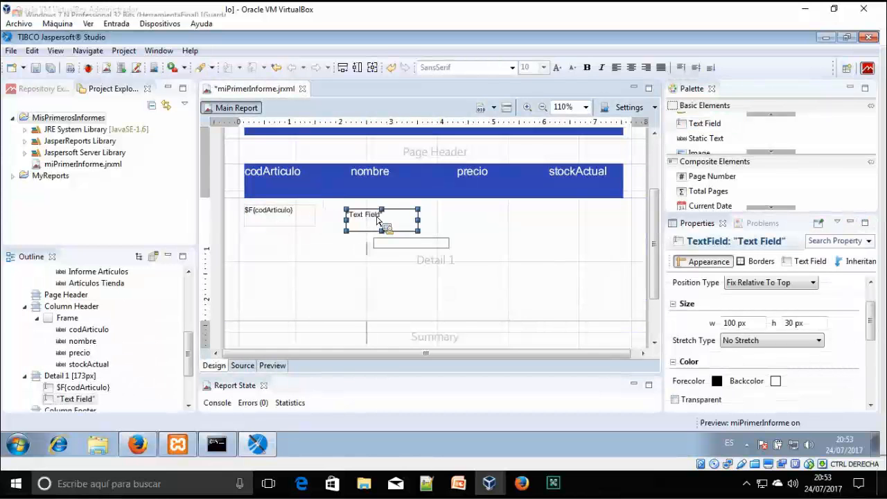
double_click(376, 217)
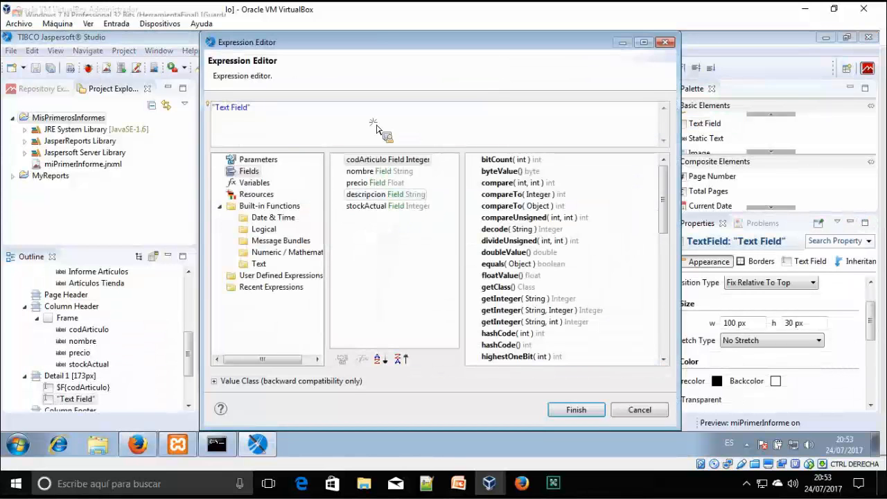
key(Delete)
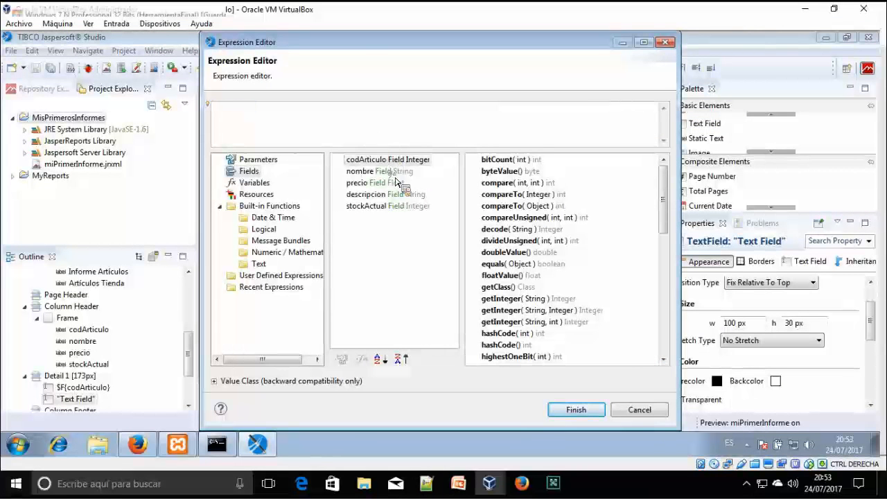
double_click(380, 171)
click(572, 411)
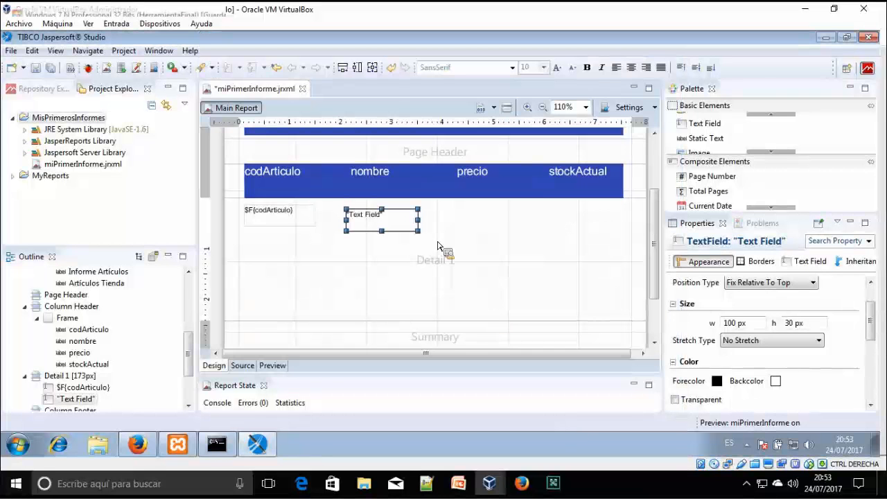
drag(412, 215, 423, 231)
click(441, 295)
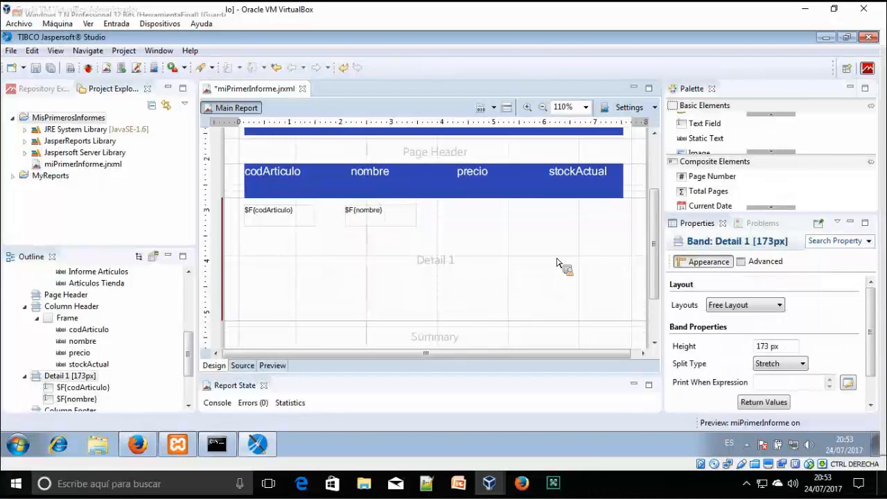
Add a $F{precio} text field aligned under the precio header
drag(709, 123, 485, 227)
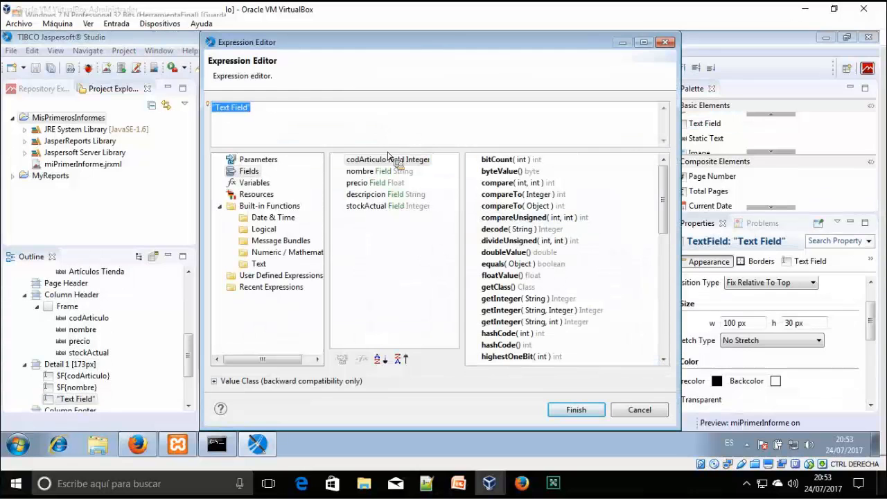
double_click(389, 183)
click(555, 410)
drag(510, 211, 520, 211)
Add a $F{stockActual} text field under the stockActual header
drag(716, 133, 594, 229)
double_click(594, 228)
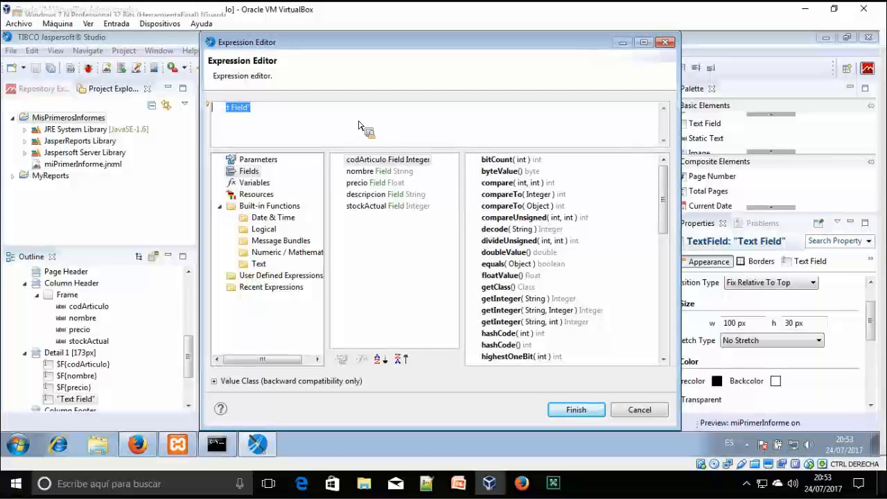
double_click(371, 208)
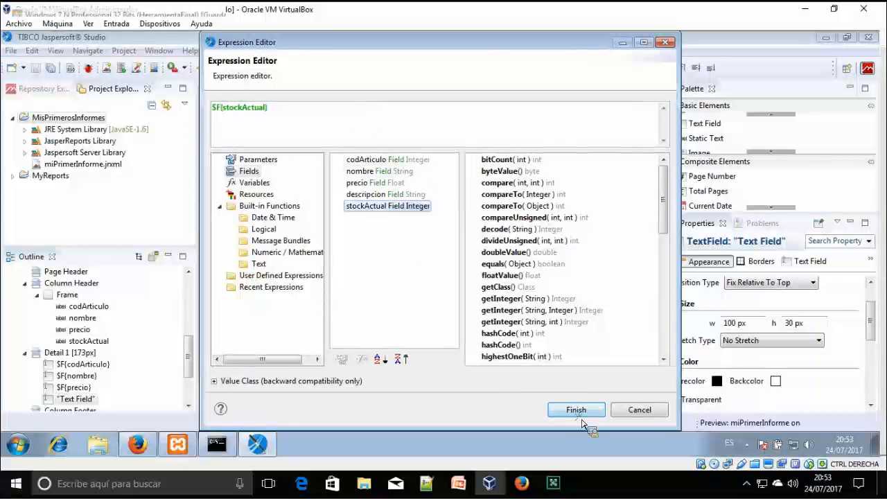
click(576, 410)
mouse_move(620, 212)
mouse_down()
mouse_move(599, 211)
mouse_move(610, 211)
mouse_up()
click(560, 281)
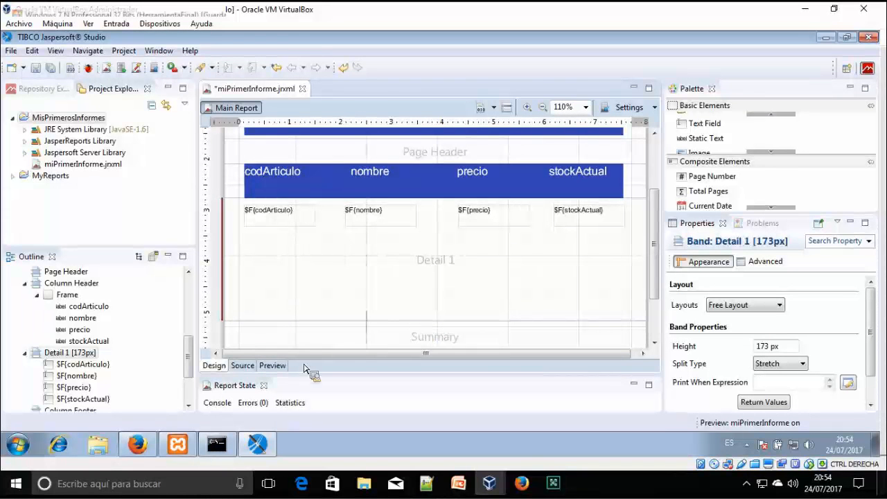
Preview the report and scroll through its pages of article rows
click(283, 367)
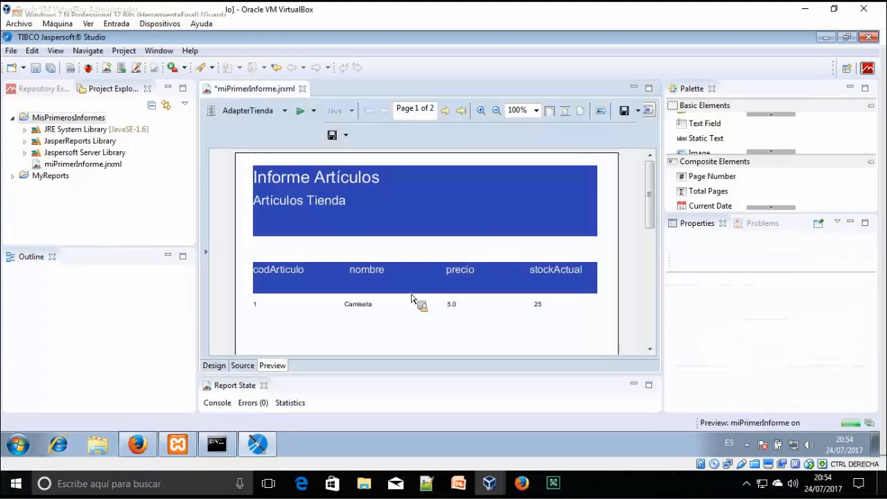
scroll(411, 299, down, 4)
scroll(411, 299, down, 2)
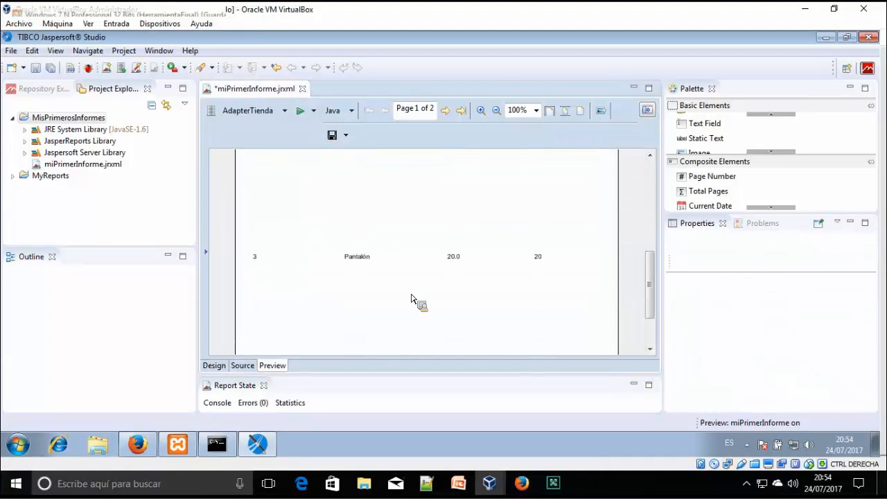
scroll(411, 300, down, 1)
scroll(412, 300, up, 4)
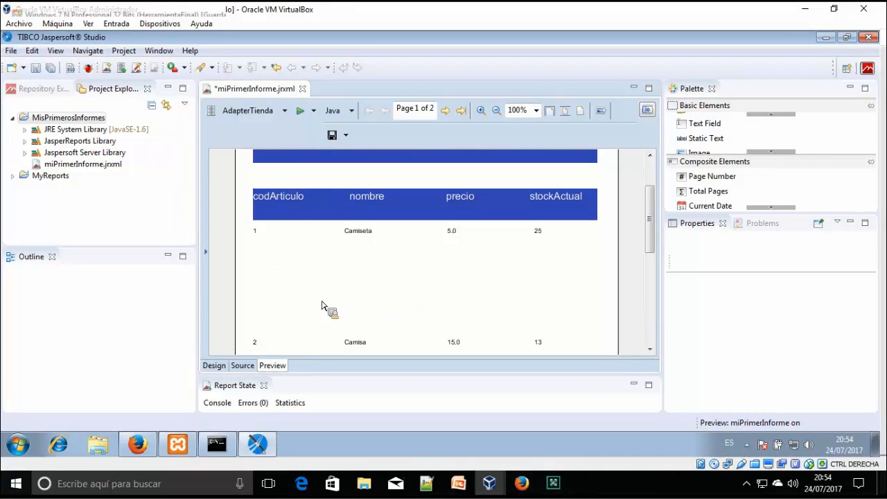
scroll(335, 305, down, 1)
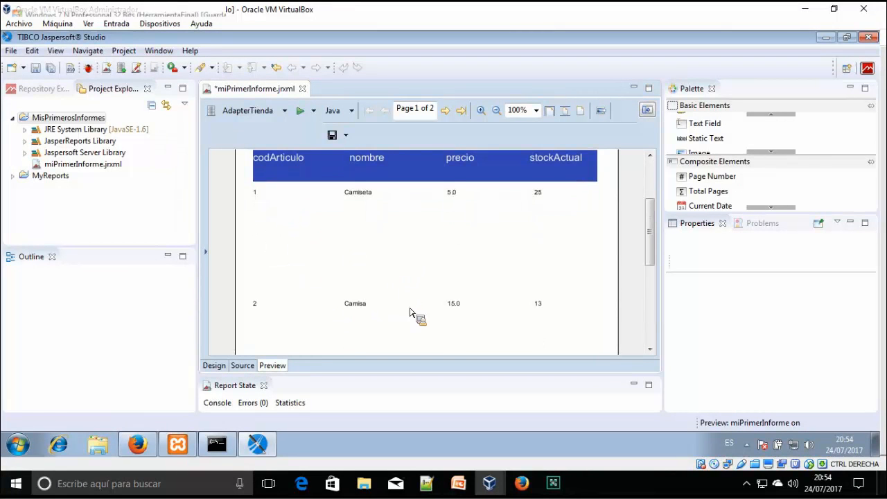
scroll(410, 313, down, 3)
scroll(482, 316, down, 3)
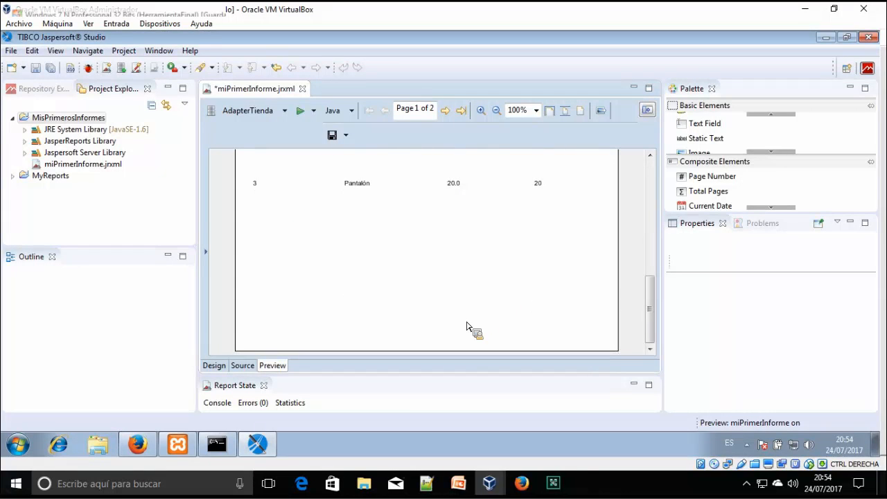
scroll(467, 326, up, 9)
scroll(416, 333, down, 9)
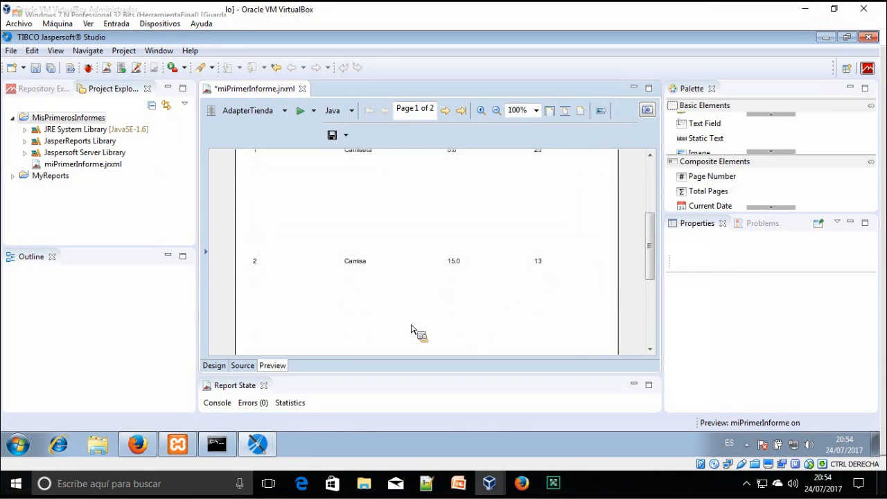
Inspect the report's XML source and the last preview page, then return to design
click(219, 368)
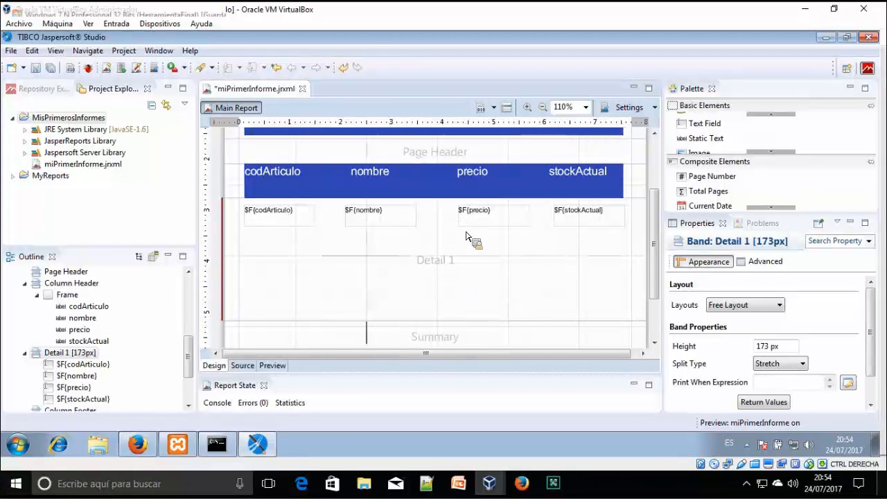
click(243, 365)
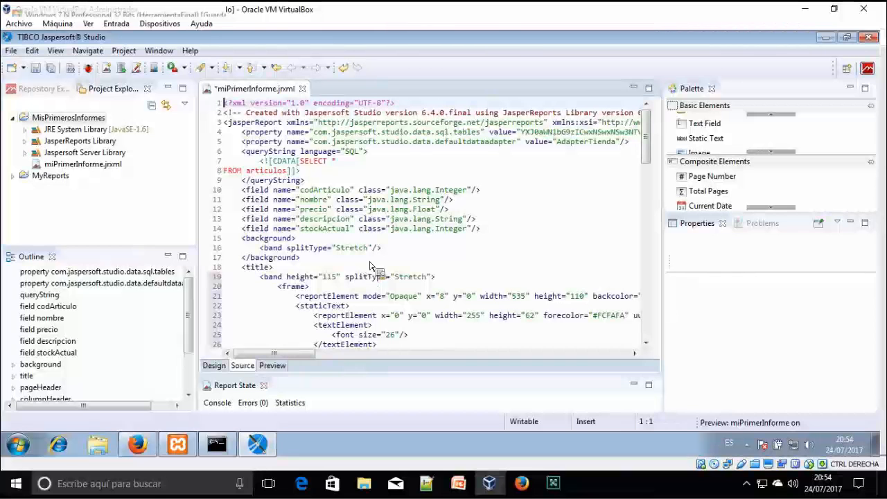
key(ctrl+Page_Down)
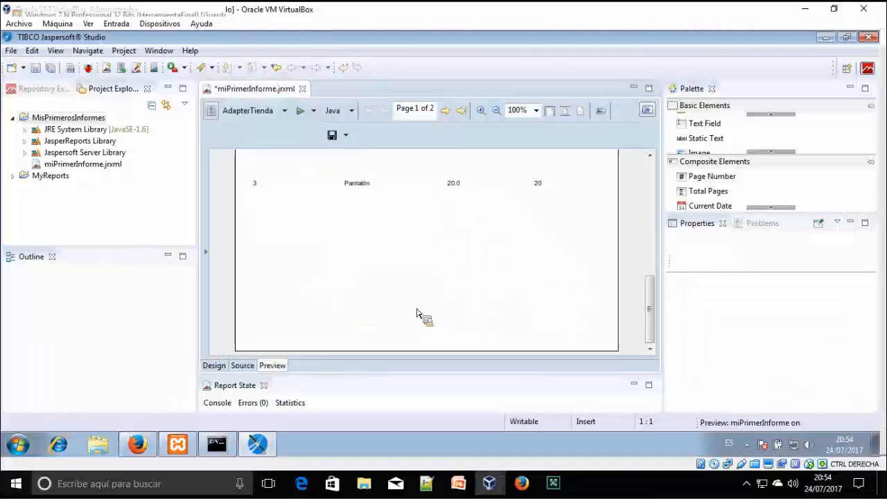
click(461, 111)
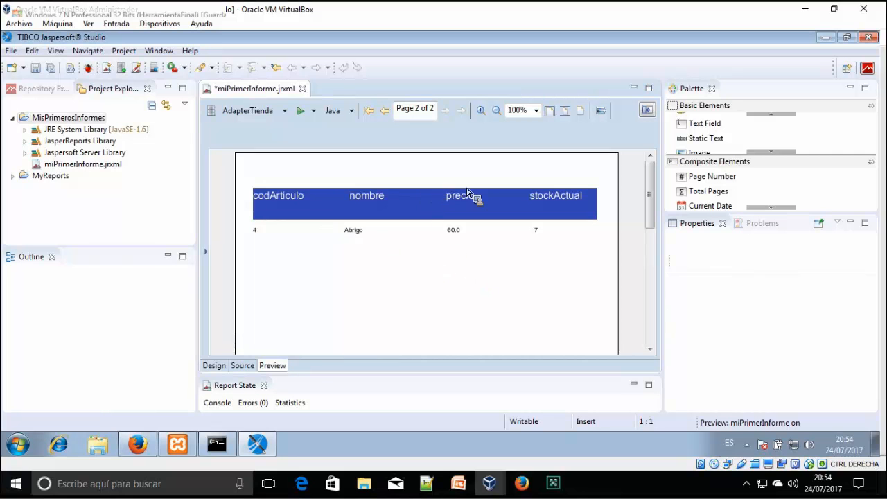
click(220, 369)
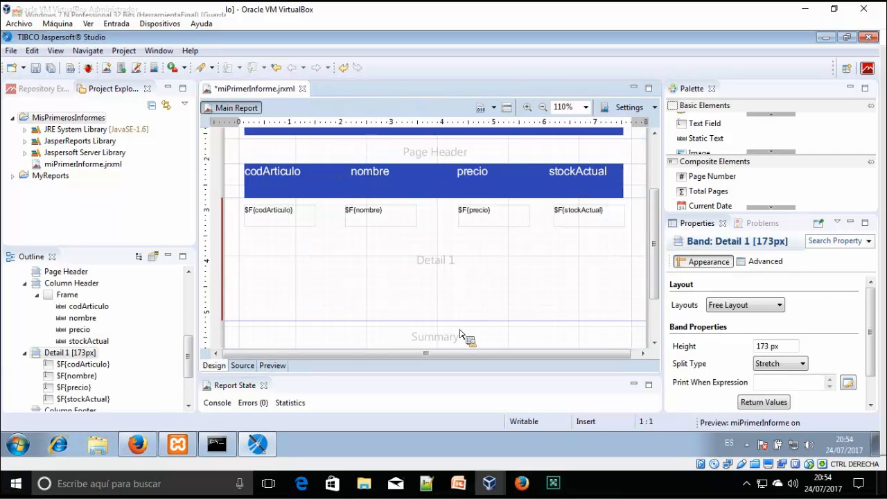
Shorten Detail 1 to about 80 px and regenerate the preview before returning to design
drag(468, 323, 475, 259)
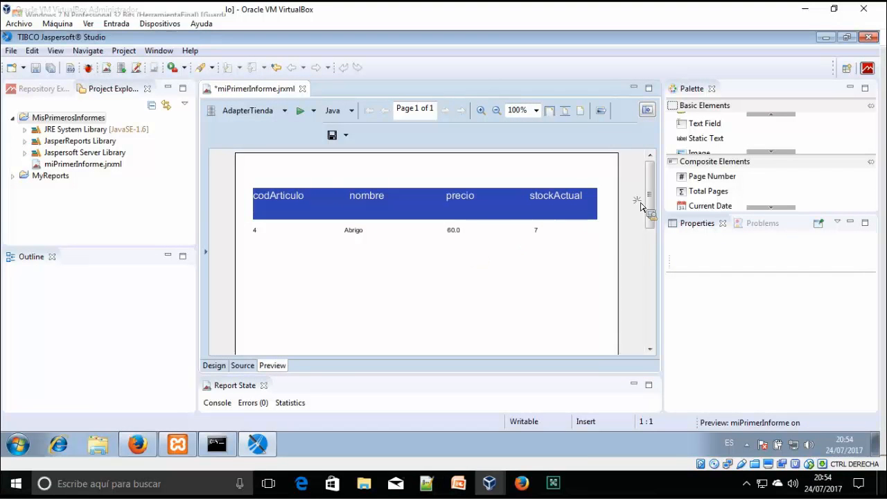
scroll(652, 236, down, 5)
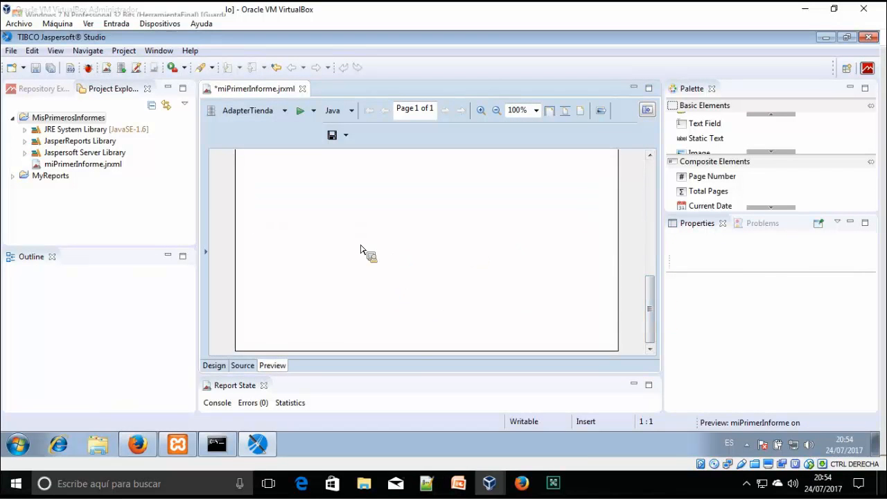
click(301, 113)
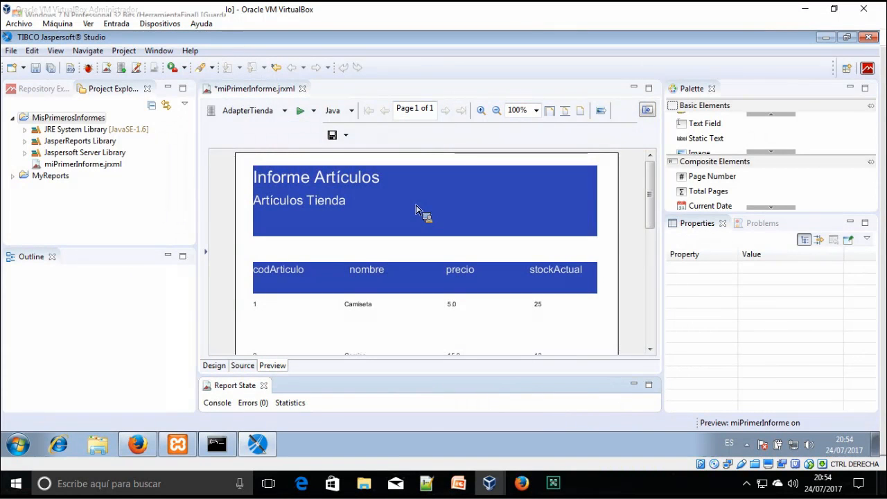
drag(651, 219, 655, 277)
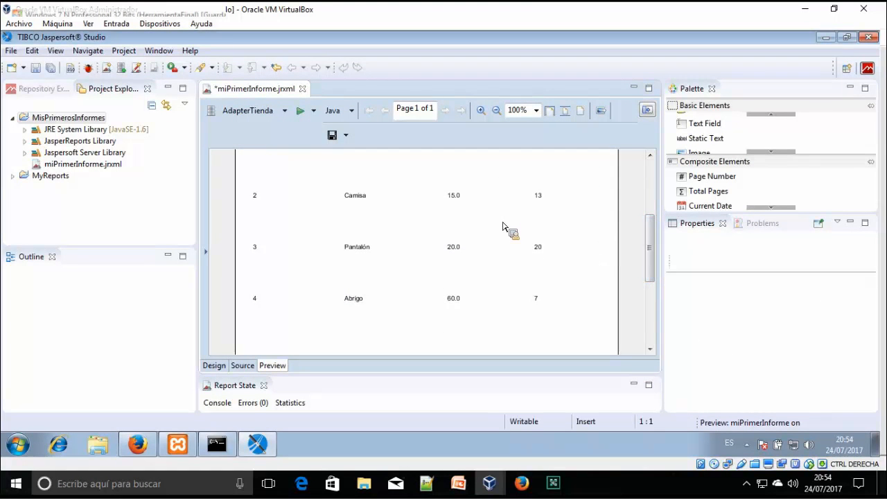
click(215, 365)
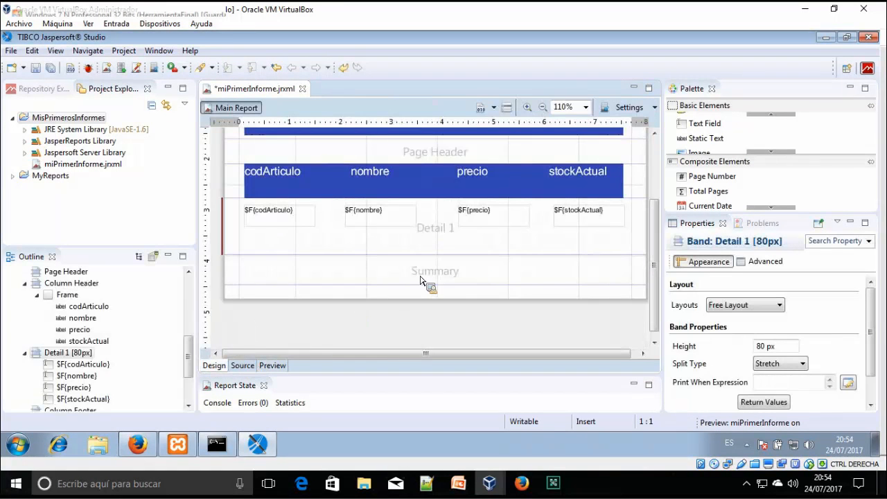
Add a current-date field to the Summary band and nudge it to the top-left
drag(452, 206, 471, 307)
drag(808, 228, 779, 227)
drag(738, 196, 747, 201)
drag(730, 229, 254, 268)
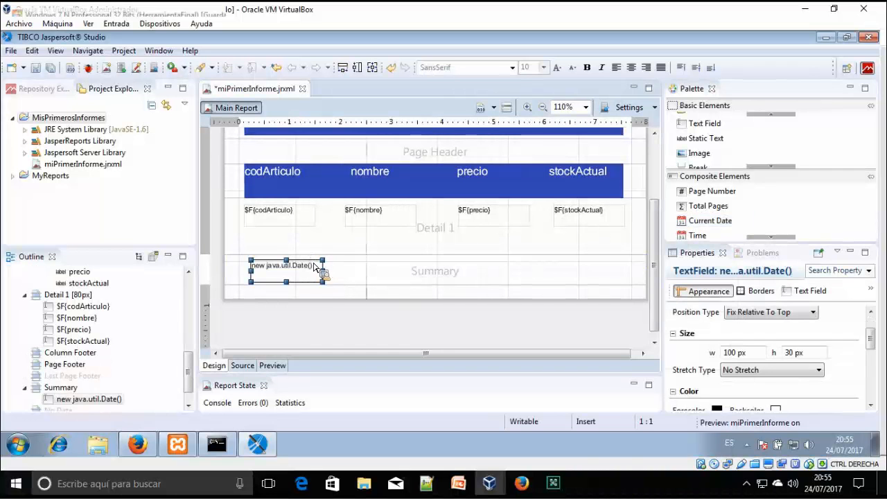
drag(310, 262, 303, 257)
click(332, 298)
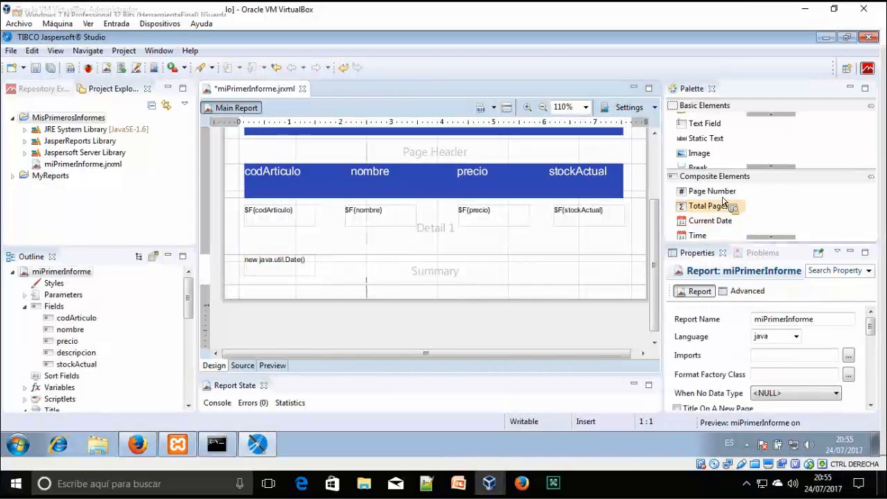
Try a page-number field in the Summary band, then delete the standalone page number and page-total fields
drag(723, 201, 547, 272)
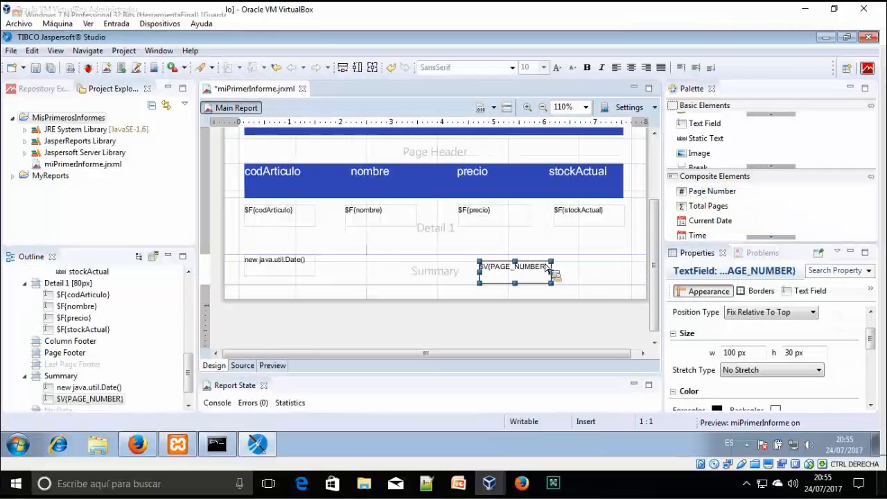
click(771, 237)
drag(707, 230, 526, 258)
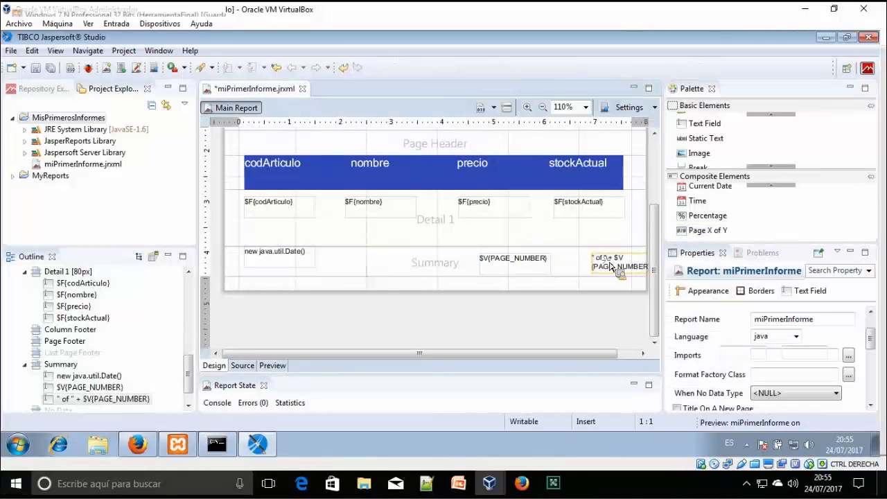
click(523, 260)
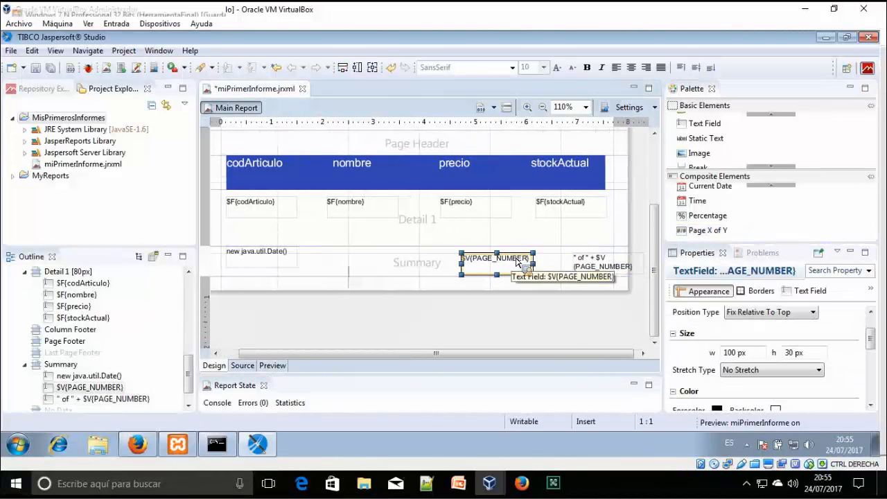
key(Delete)
click(607, 260)
key(Delete)
Add a Page X of Y counter to the Summary, shift both fields left, and preview
drag(721, 229, 485, 257)
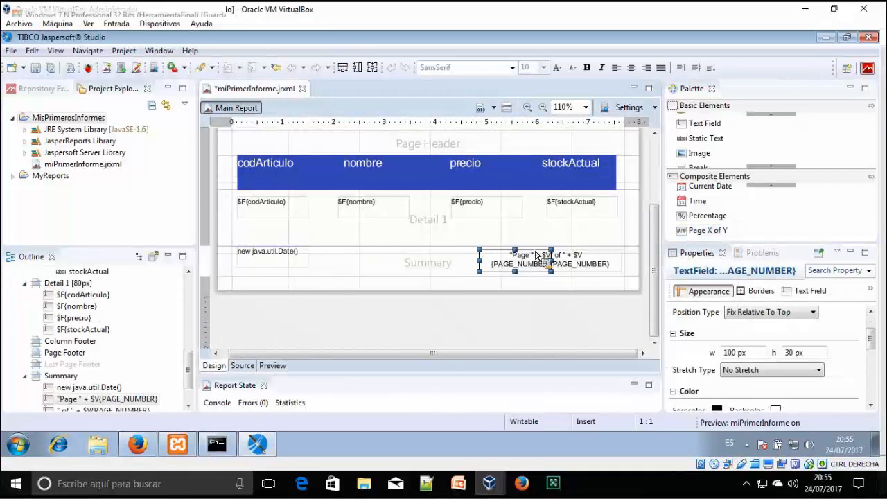
click(536, 256)
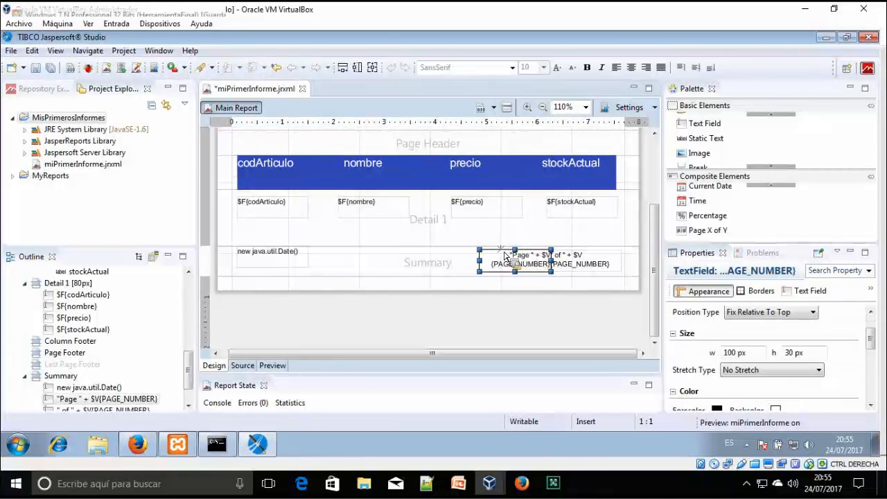
drag(502, 256, 467, 256)
click(610, 260)
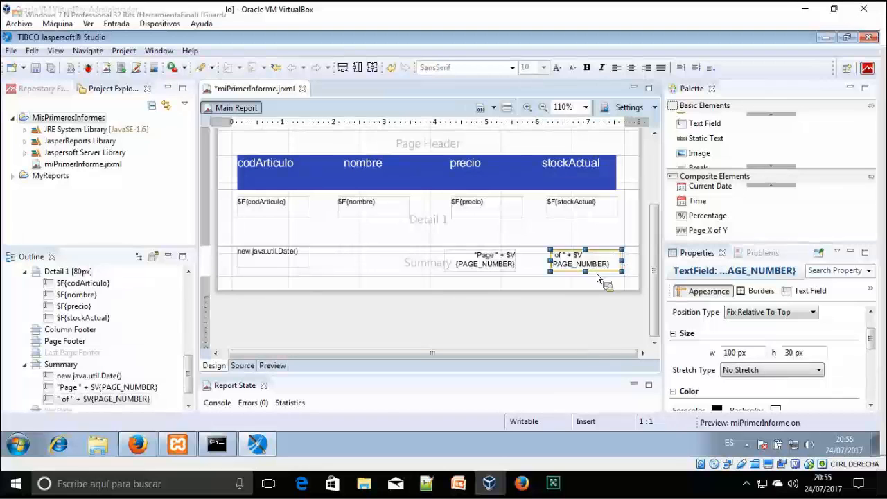
drag(606, 256, 520, 262)
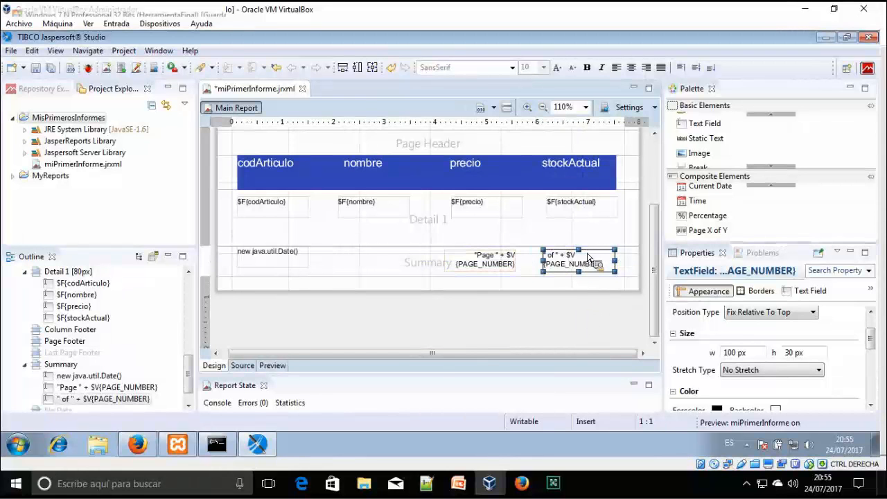
click(272, 365)
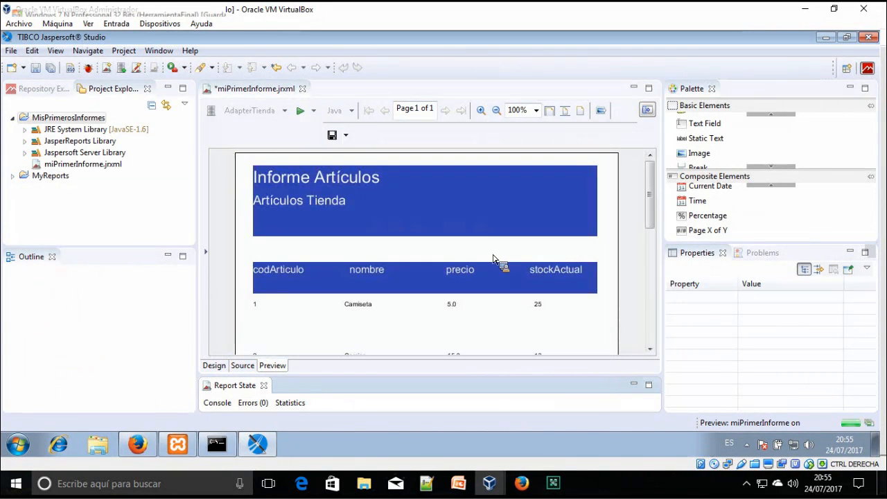
Inspect the preview, then in Design check the codArticulo, nombre, precio and stockActual detail fields
drag(650, 186, 391, 218)
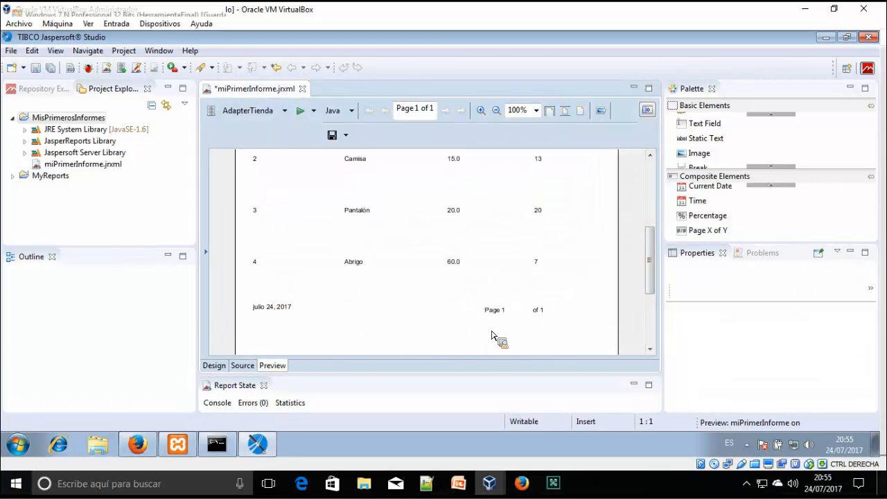
click(216, 370)
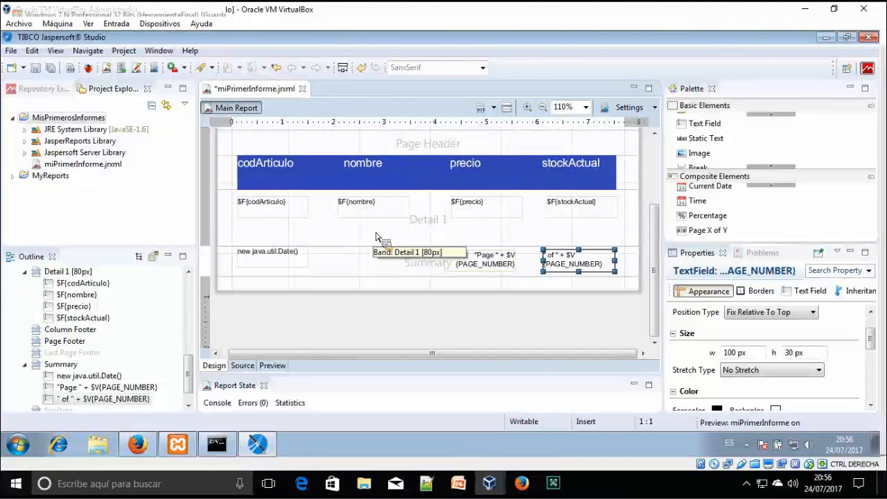
scroll(377, 237, up, 1)
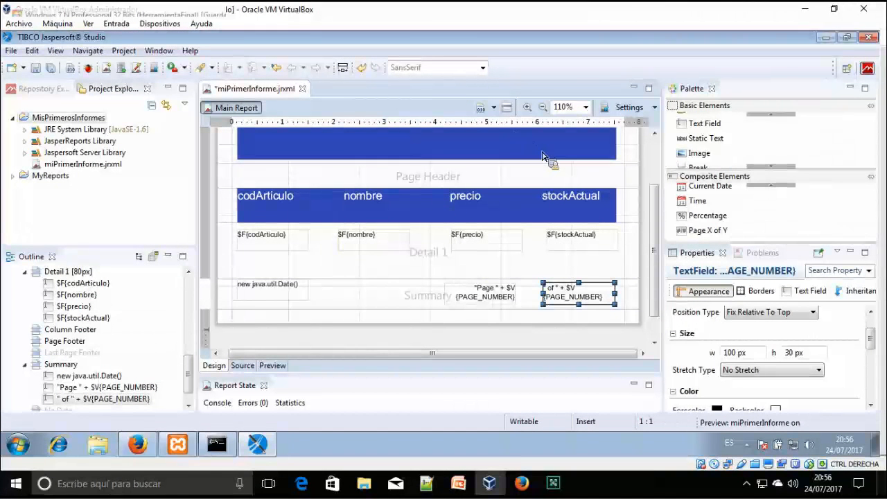
scroll(530, 194, up, 2)
scroll(530, 235, up, 1)
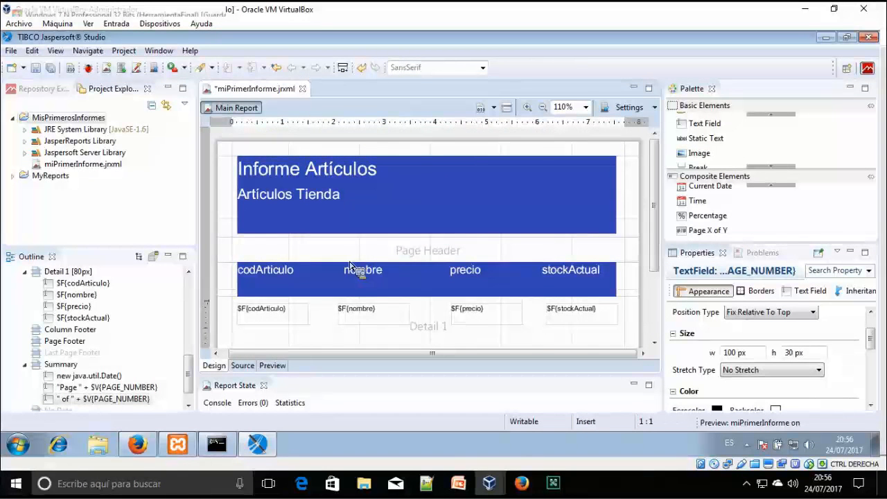
scroll(366, 271, down, 1)
click(284, 283)
click(391, 288)
click(520, 285)
click(597, 285)
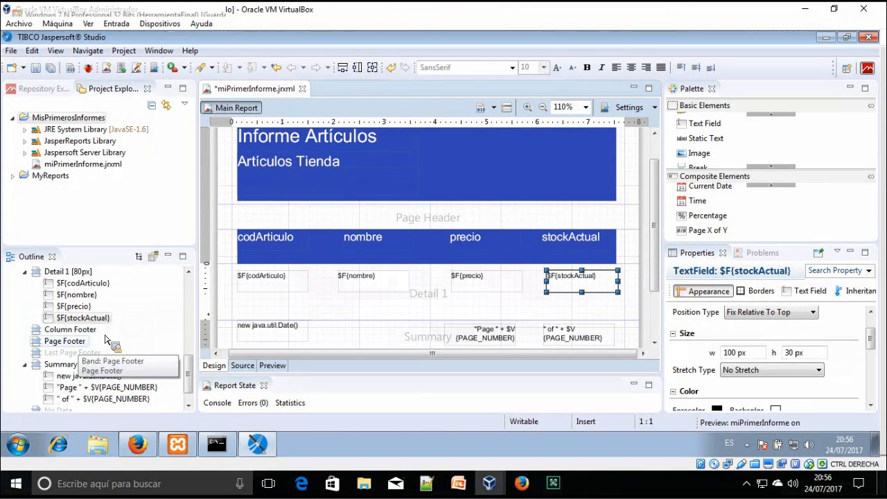
Select the nombre field, preview the report again, and return to the design layout
scroll(182, 329, up, 1)
drag(186, 376, 292, 320)
click(376, 320)
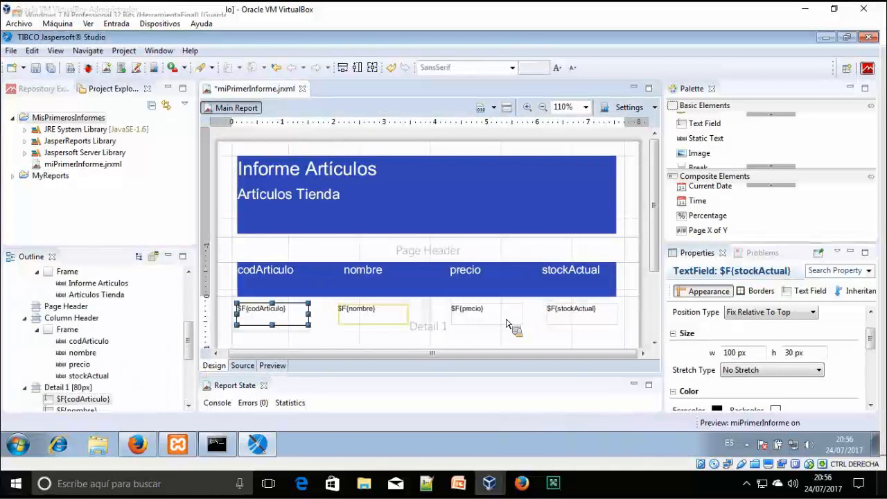
click(273, 365)
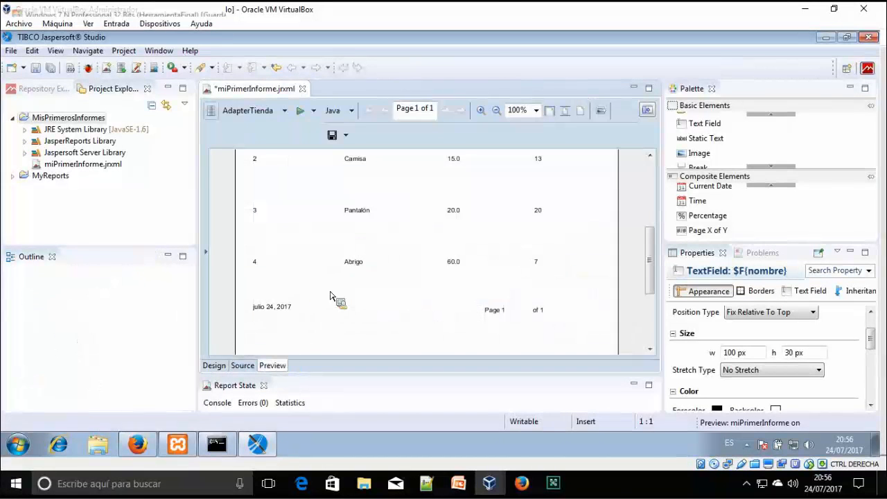
scroll(659, 255, up, 3)
scroll(645, 253, down, 1)
scroll(555, 251, up, 1)
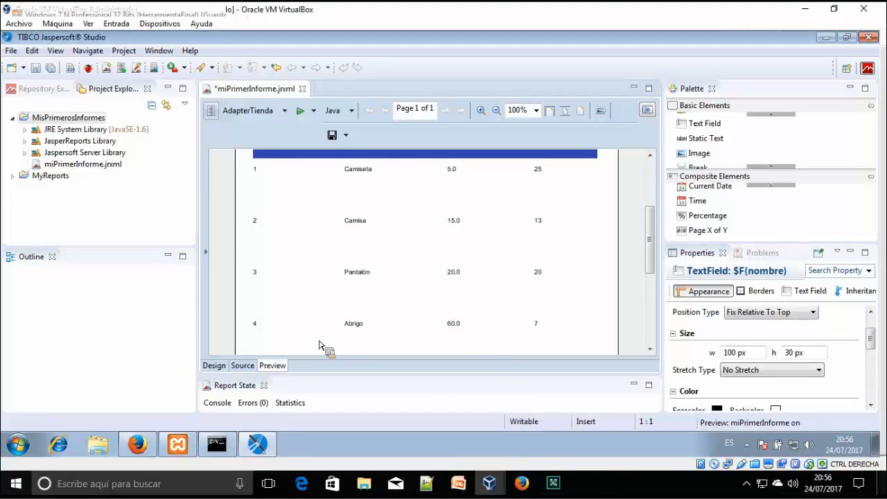
click(215, 367)
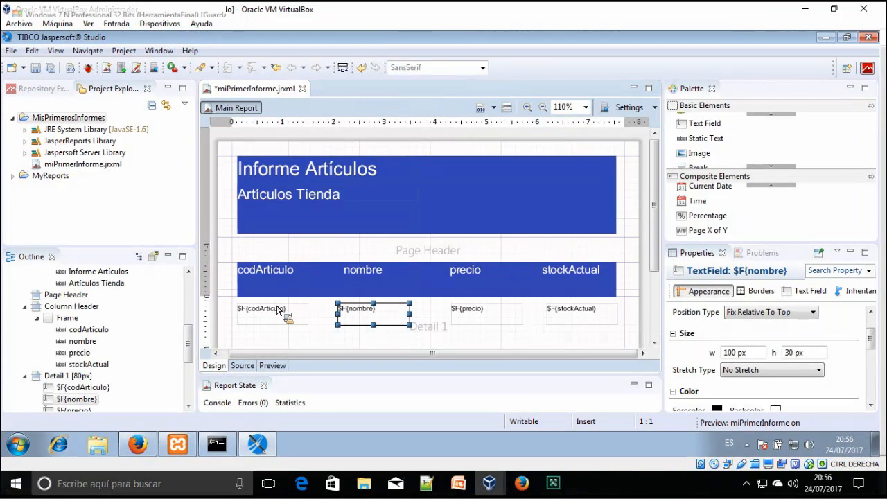
Recheck the four detail fields and compile the report into a .jasper file
click(279, 312)
click(378, 316)
click(487, 317)
click(579, 318)
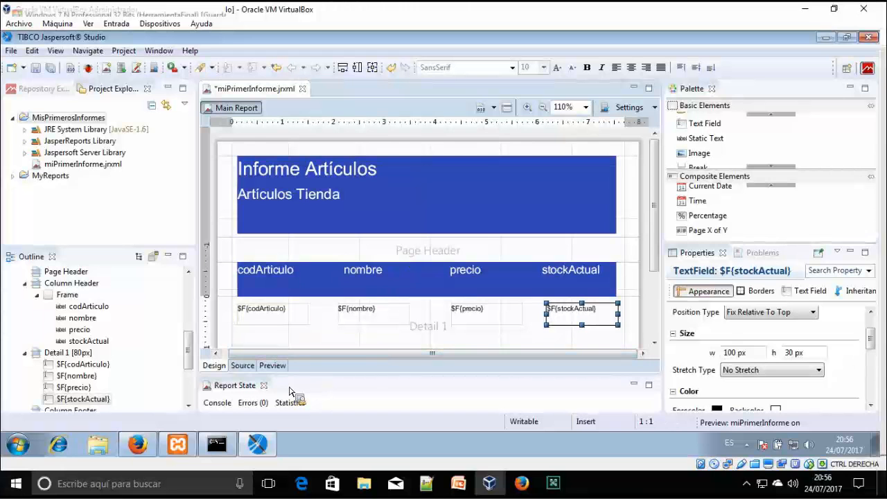
click(484, 111)
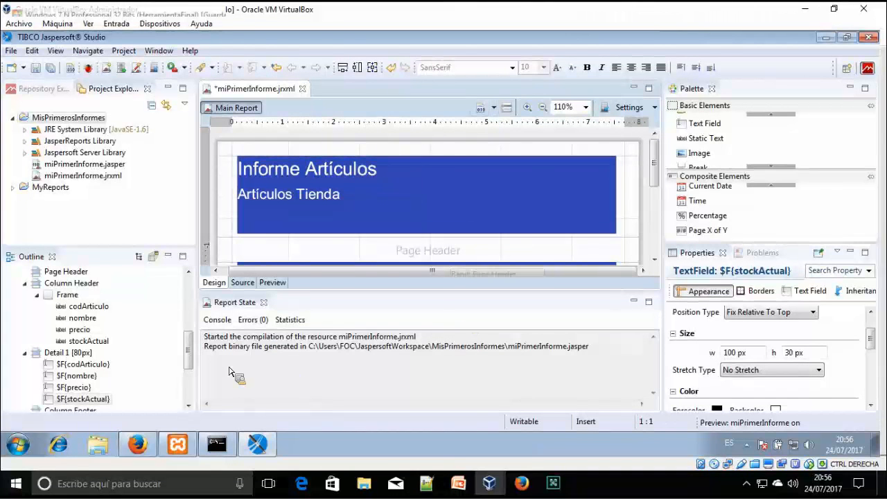
Point out the console message and workspace path for the generated miPrimerInforme.jasper file
drag(231, 350, 429, 350)
click(318, 356)
click(483, 347)
drag(513, 351, 593, 354)
click(589, 347)
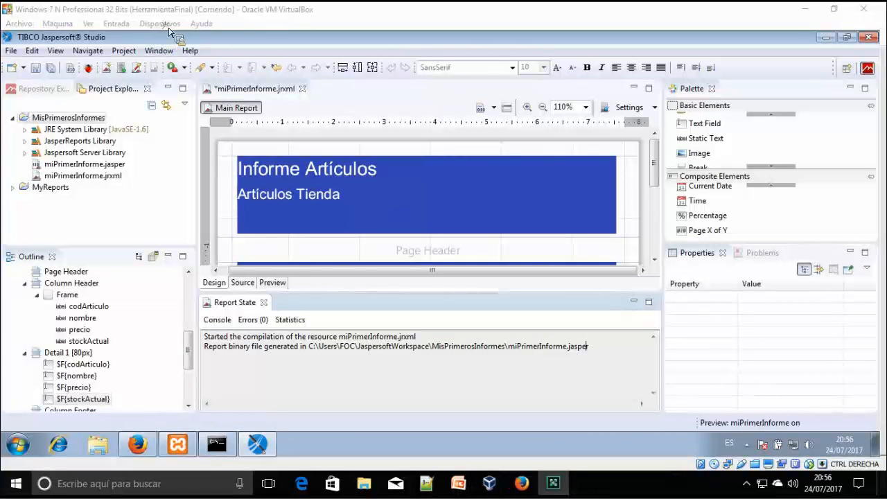
drag(108, 173, 119, 173)
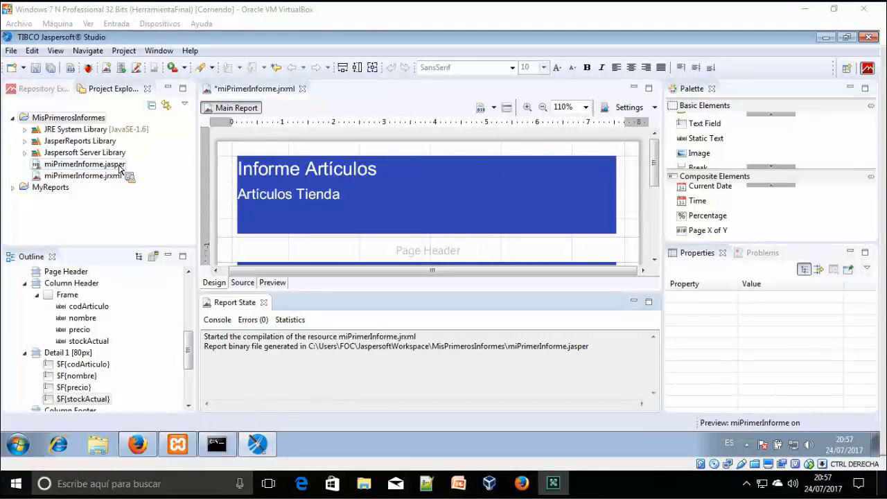
Enlarge the editor area and display the report's XML source with its field declarations
drag(119, 169, 155, 157)
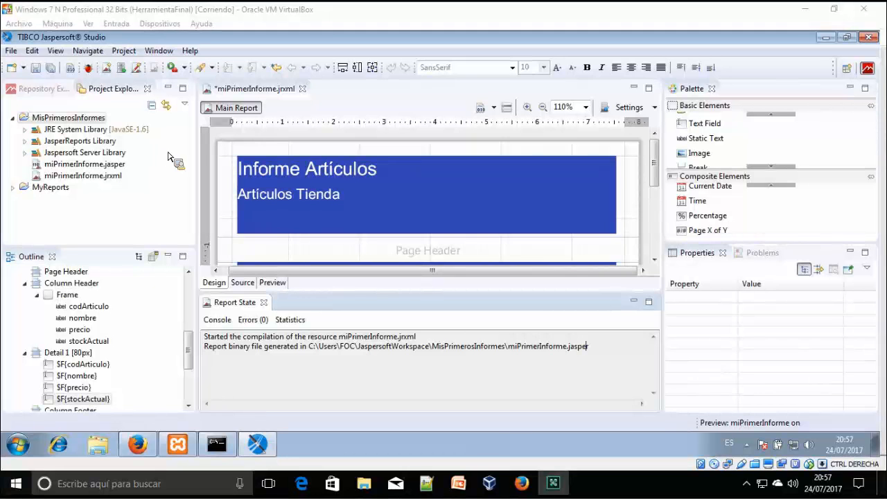
drag(229, 170, 468, 186)
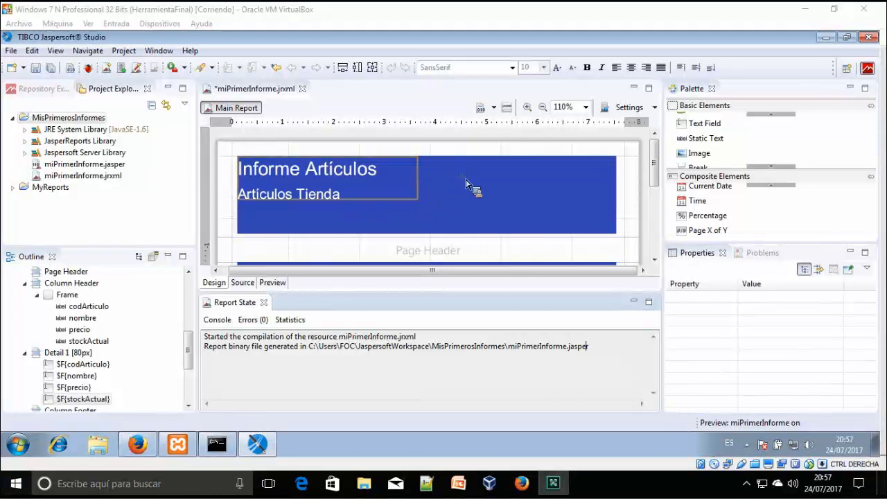
click(657, 176)
drag(660, 178, 652, 236)
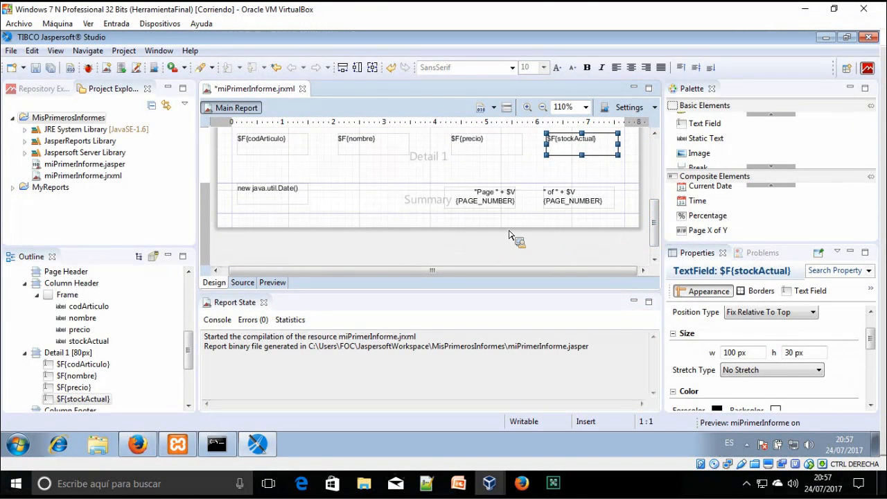
scroll(510, 236, up, 3)
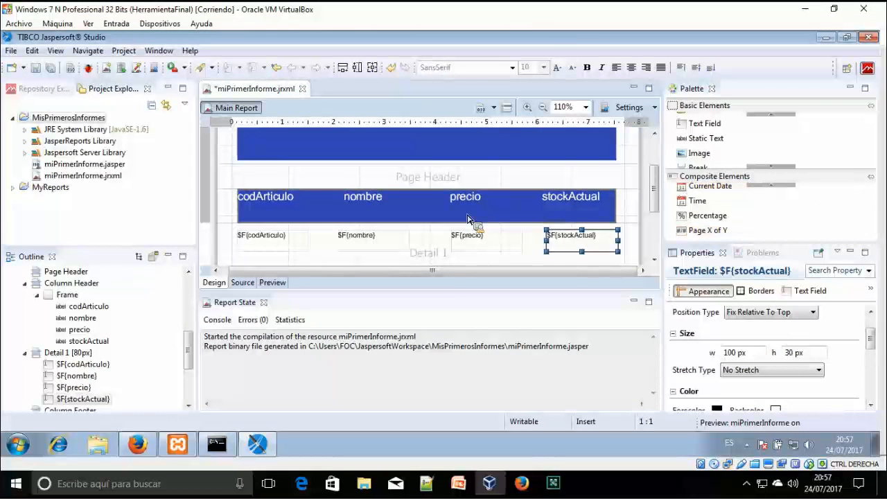
drag(340, 293, 319, 331)
click(244, 320)
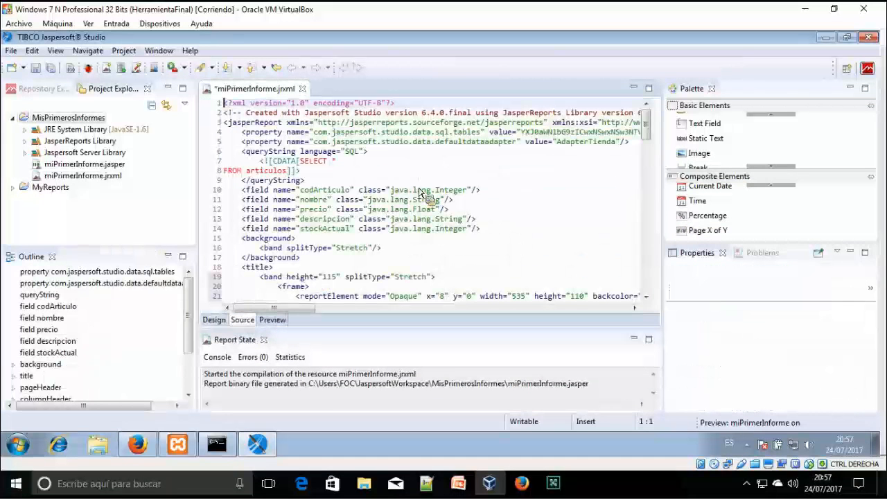
scroll(423, 189, down, 2)
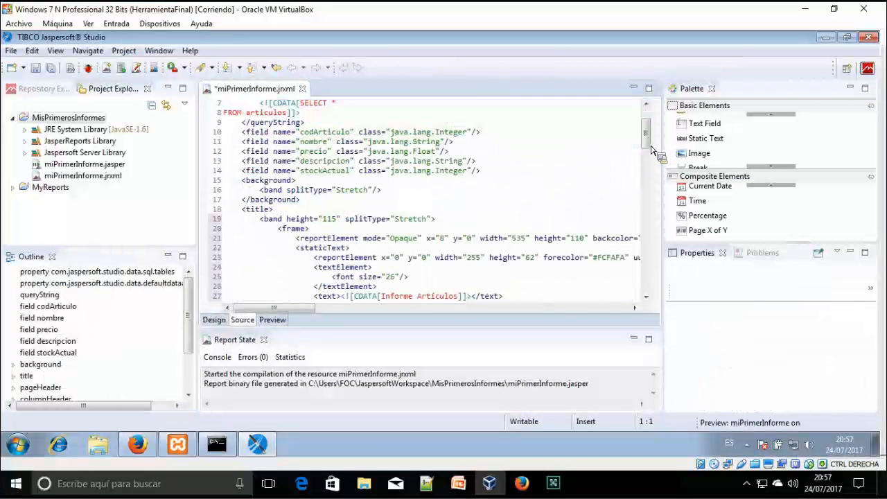
scroll(648, 139, down, 2)
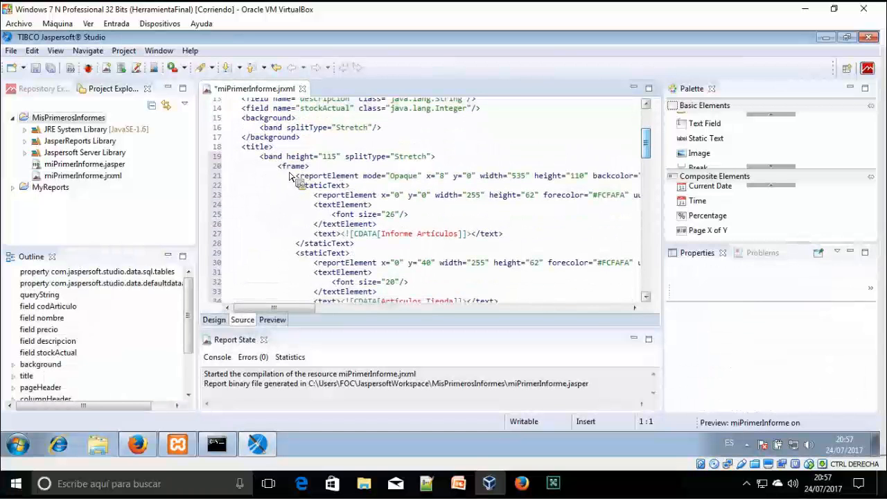
drag(278, 166, 310, 166)
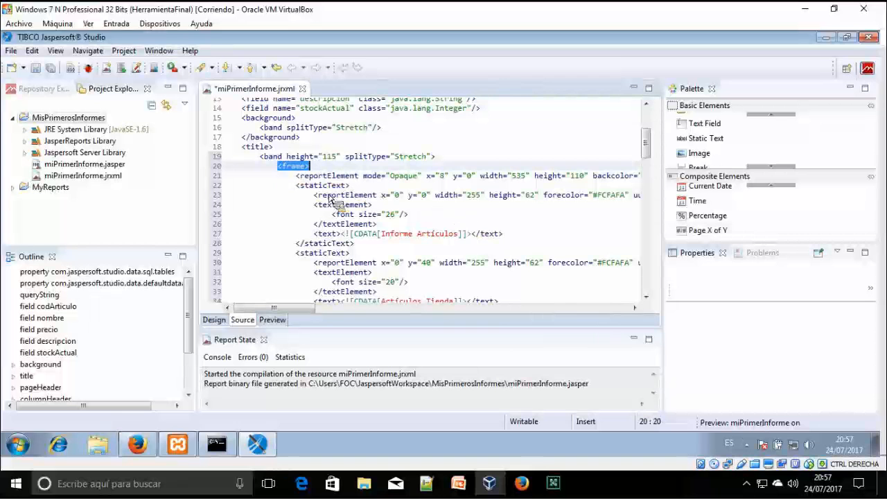
drag(313, 205, 373, 205)
scroll(409, 219, down, 2)
scroll(409, 219, down, 3)
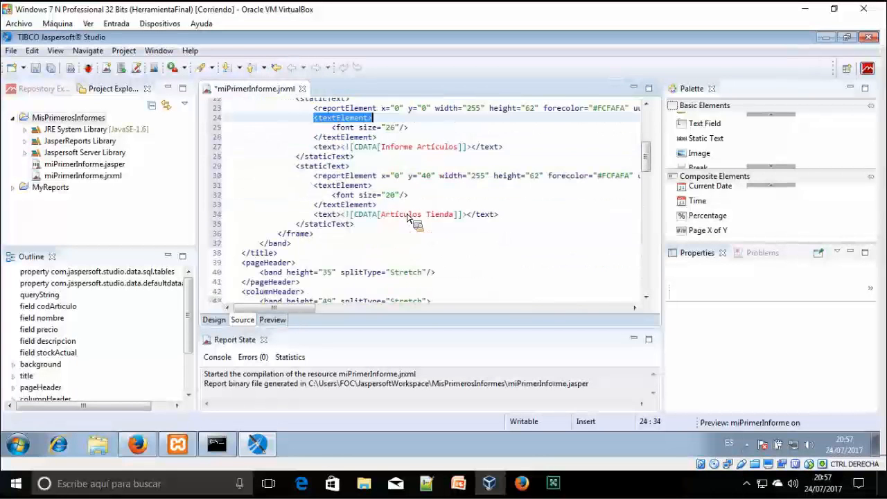
drag(242, 205, 295, 205)
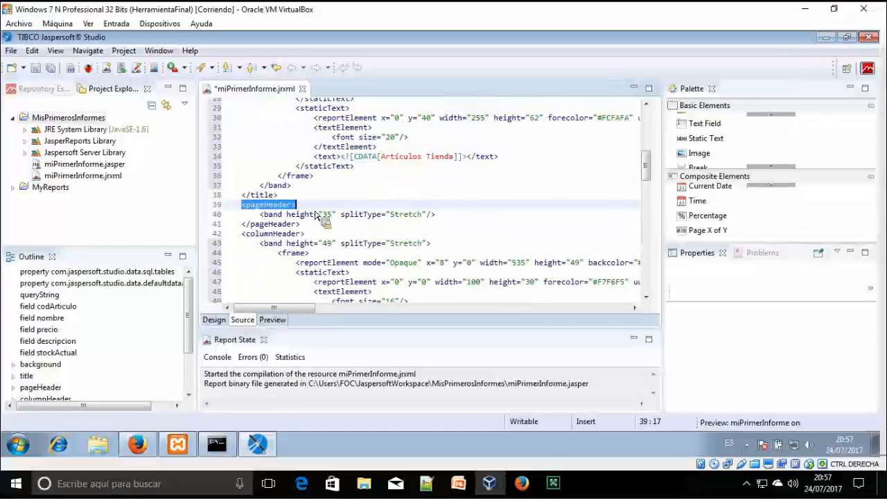
drag(242, 234, 305, 233)
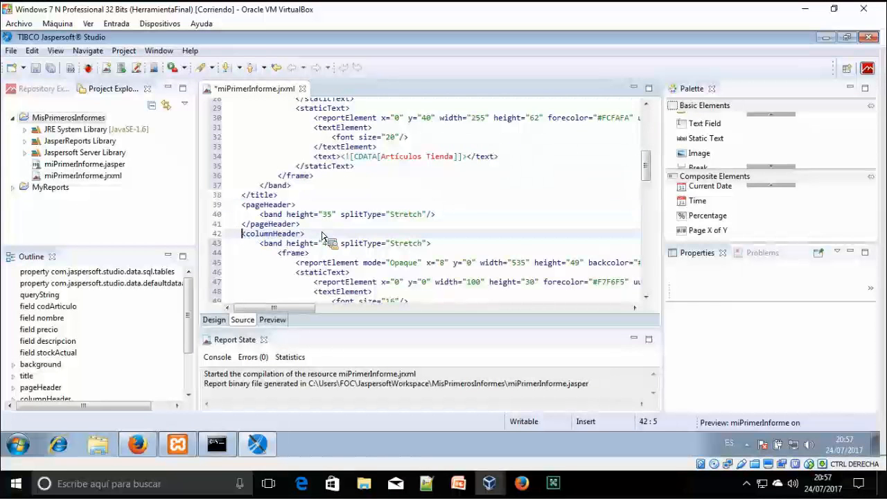
scroll(324, 236, down, 2)
scroll(323, 236, down, 1)
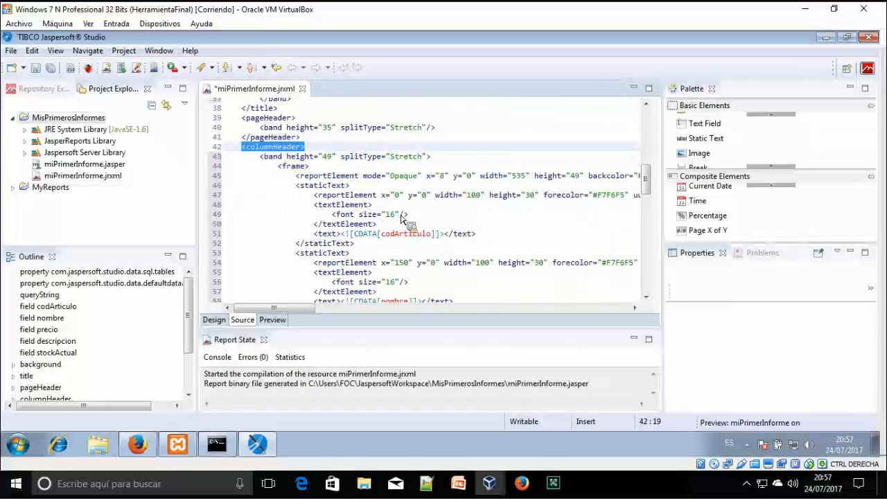
scroll(403, 219, down, 1)
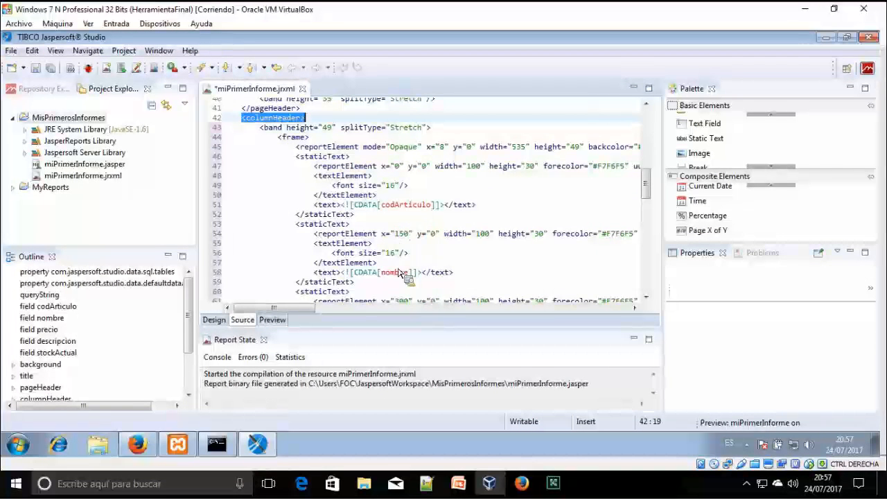
scroll(401, 272, down, 10)
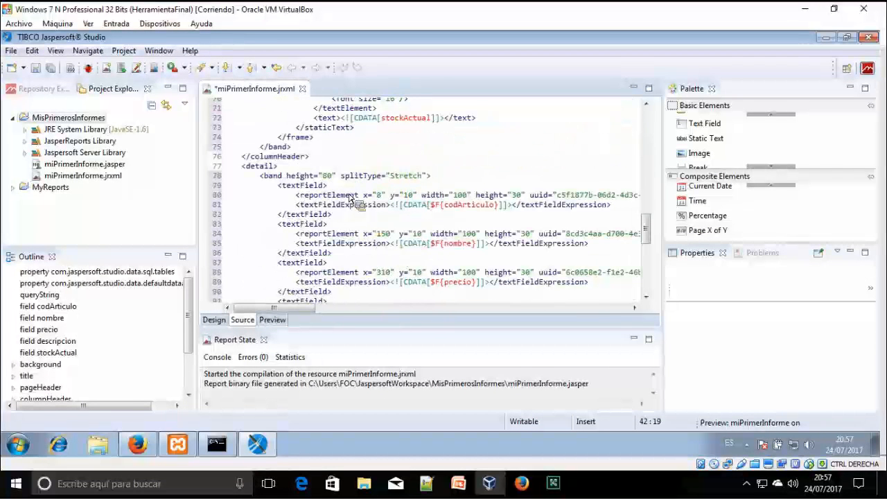
click(276, 168)
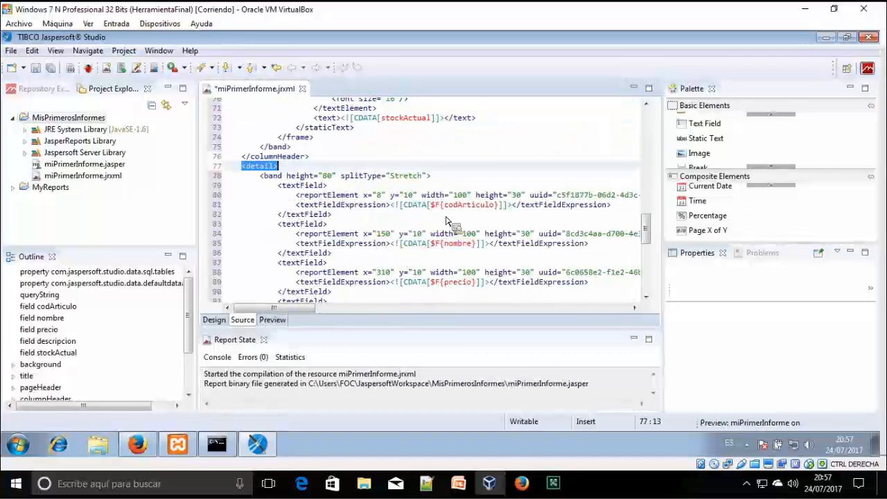
scroll(447, 186, down, 8)
scroll(447, 188, down, 3)
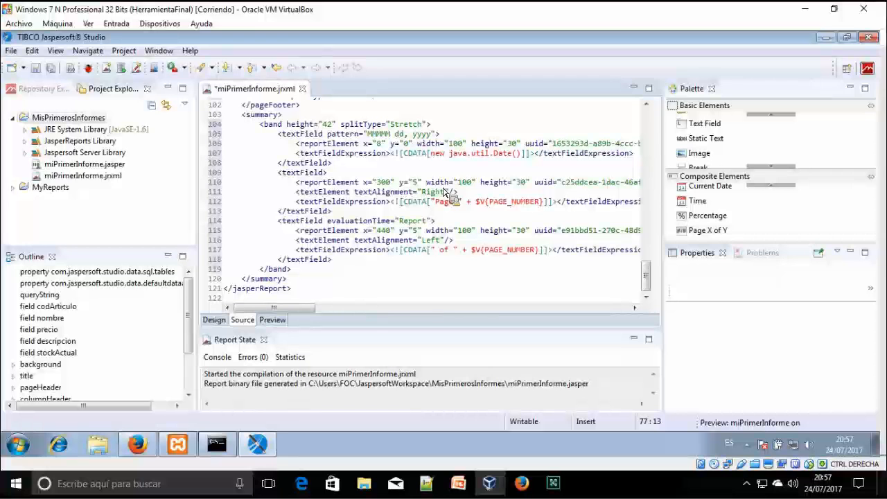
Preview the report and export it as HTML named miPrimerInforme to the Escritorio folder
click(272, 320)
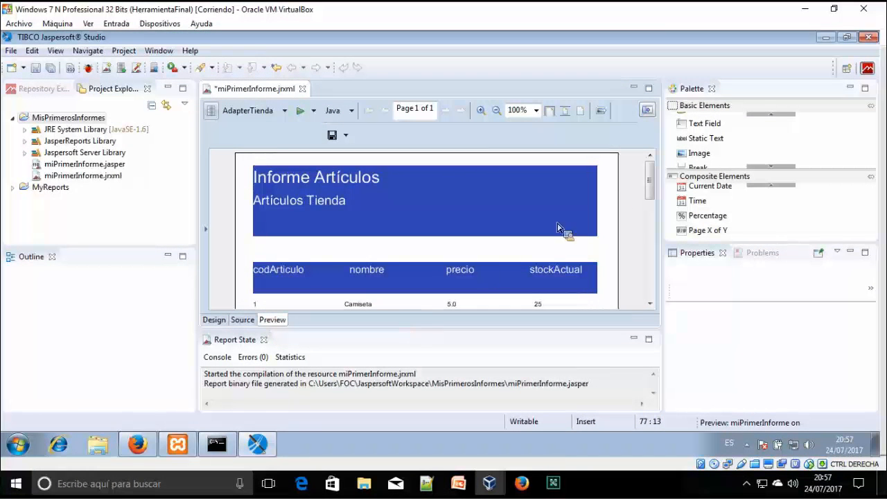
drag(648, 178, 654, 216)
scroll(601, 165, up, 1)
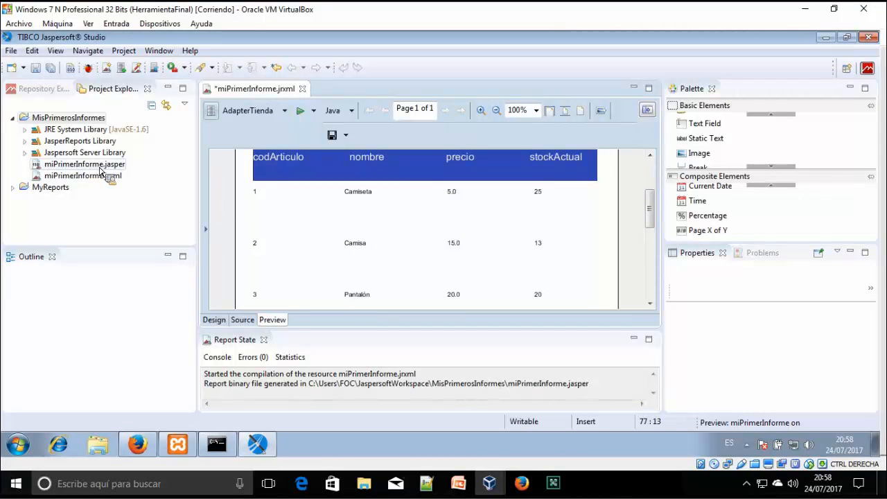
drag(123, 174, 154, 206)
drag(406, 410, 441, 234)
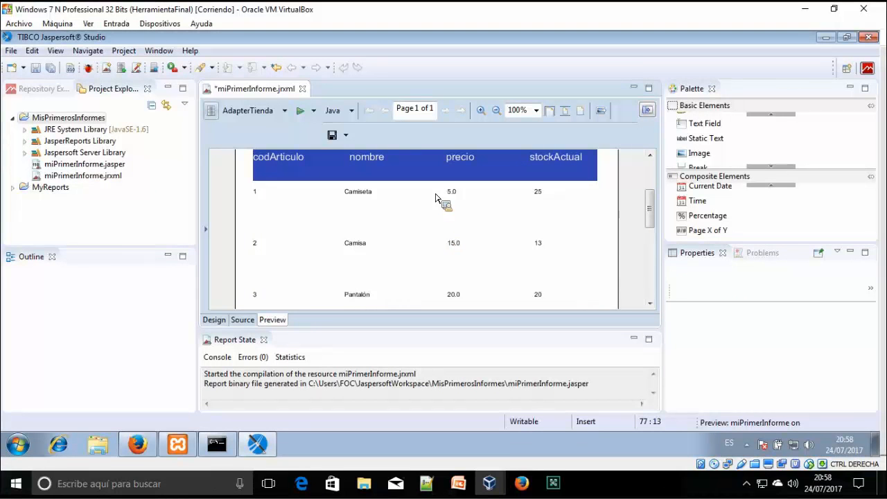
drag(429, 187, 354, 138)
click(351, 136)
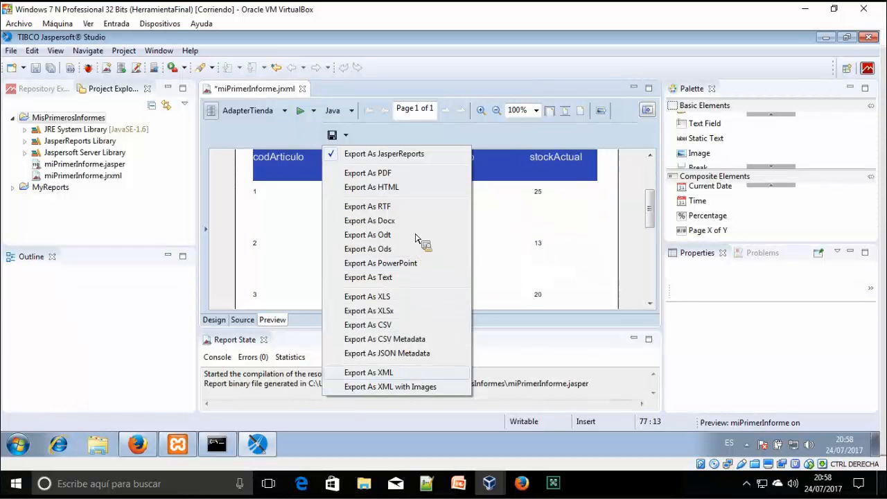
click(419, 194)
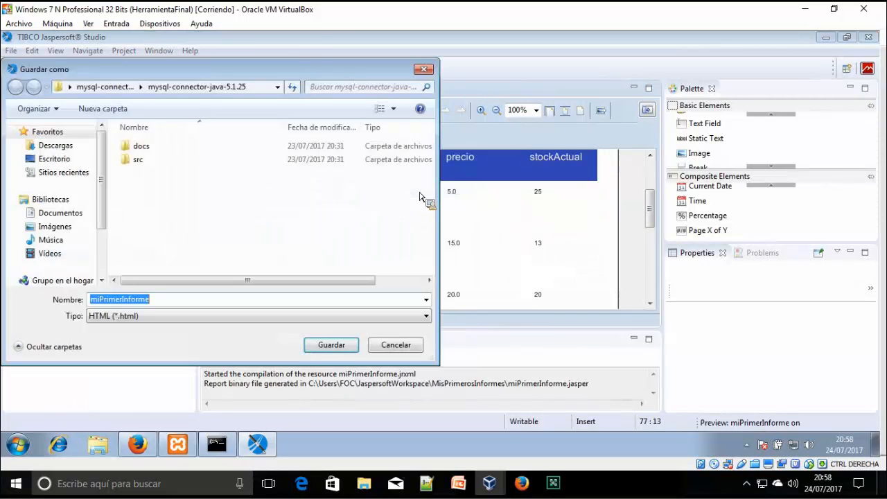
click(82, 159)
click(333, 345)
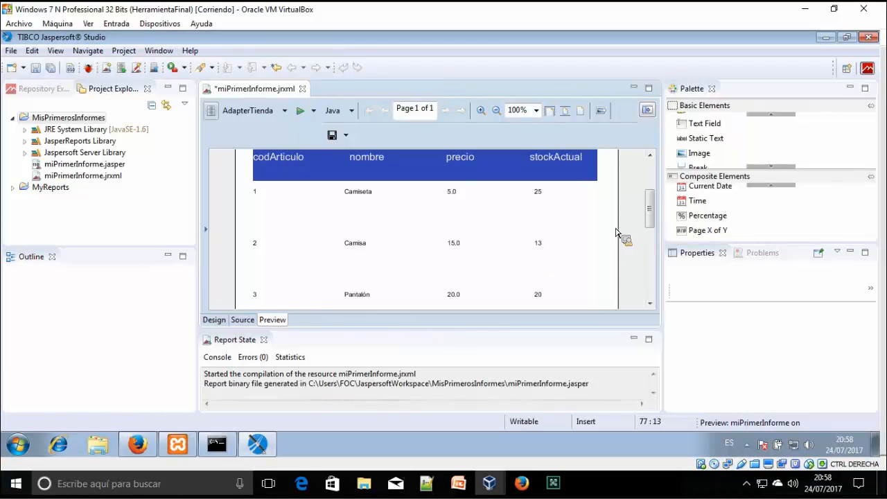
Open the exported miPrimerInforme HTML file from the desktop in Firefox and scroll through it
click(824, 40)
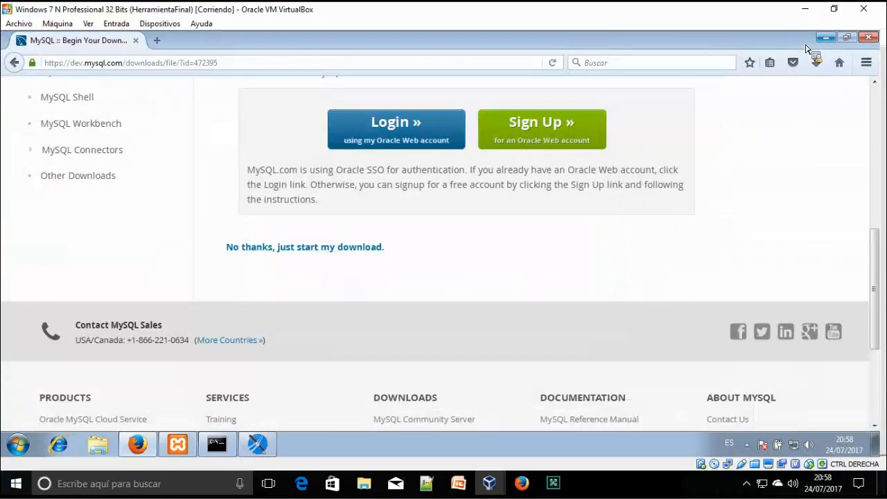
click(137, 444)
click(94, 293)
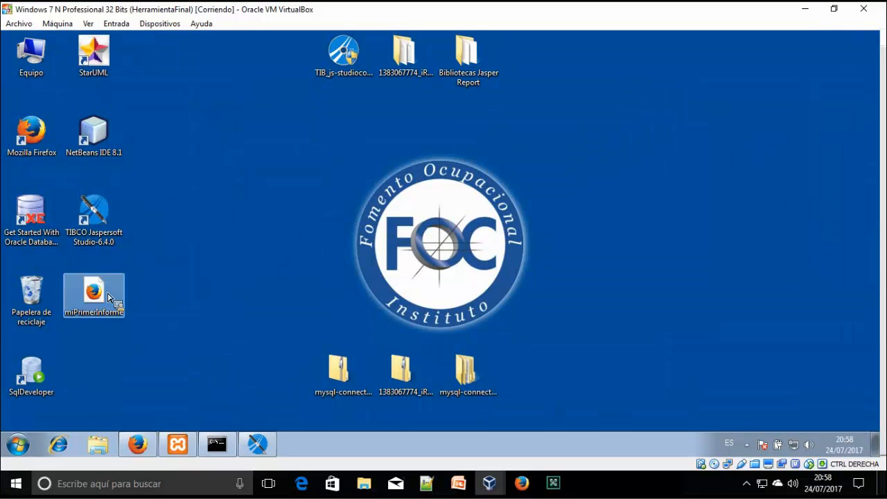
key(Return)
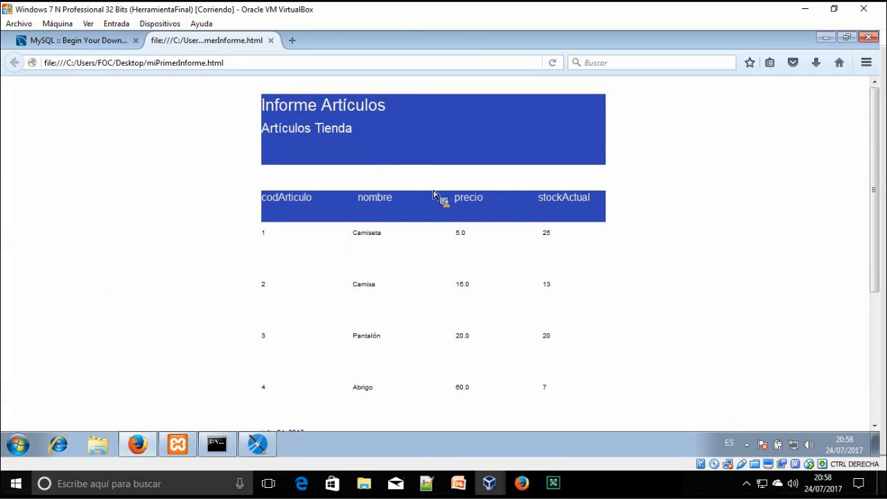
scroll(435, 198, down, 5)
scroll(436, 198, up, 5)
Return to Jaspersoft Studio and switch to the report's design layout
click(258, 444)
click(345, 135)
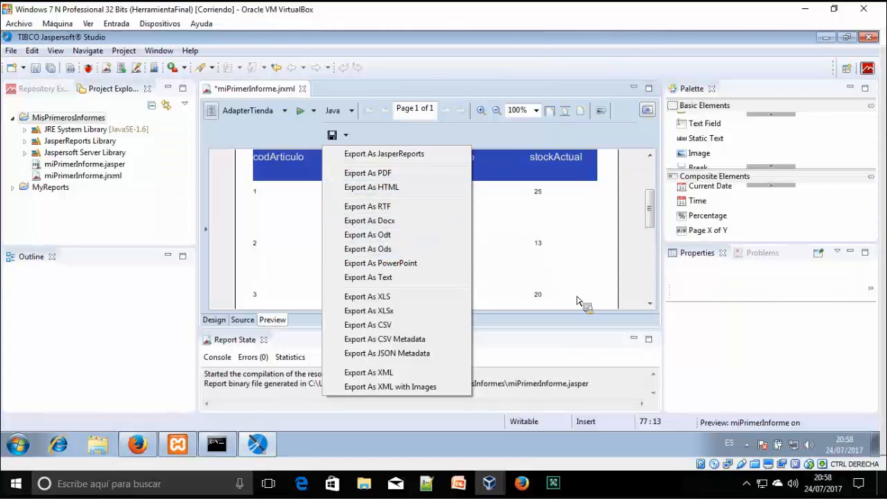
click(219, 323)
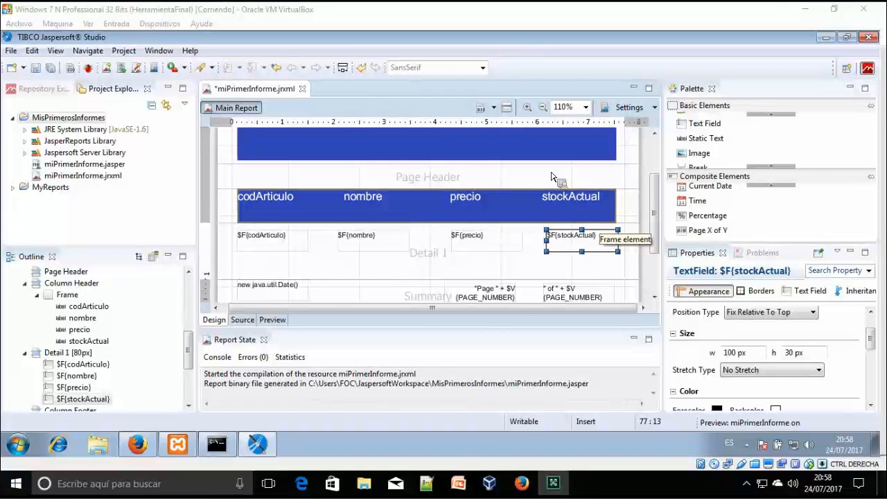
Drop a Chart element near the stockActual header and pick Line Chart in the Chart Wizard
click(786, 166)
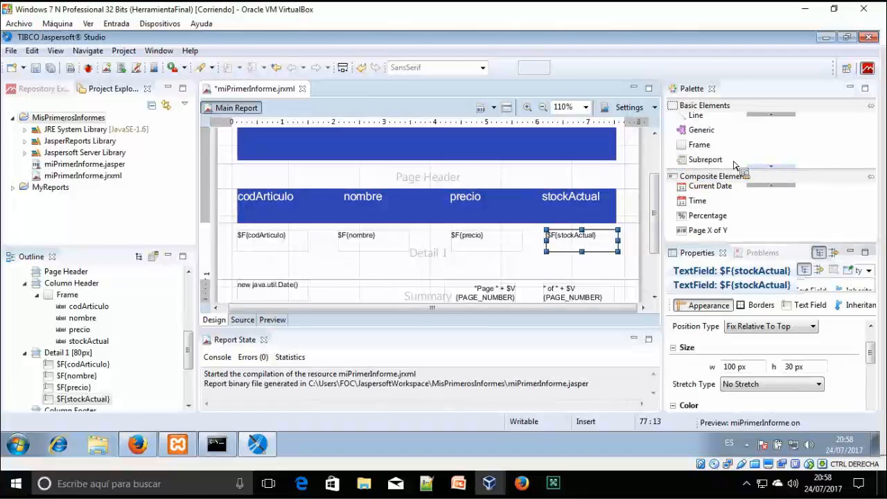
drag(778, 166, 702, 141)
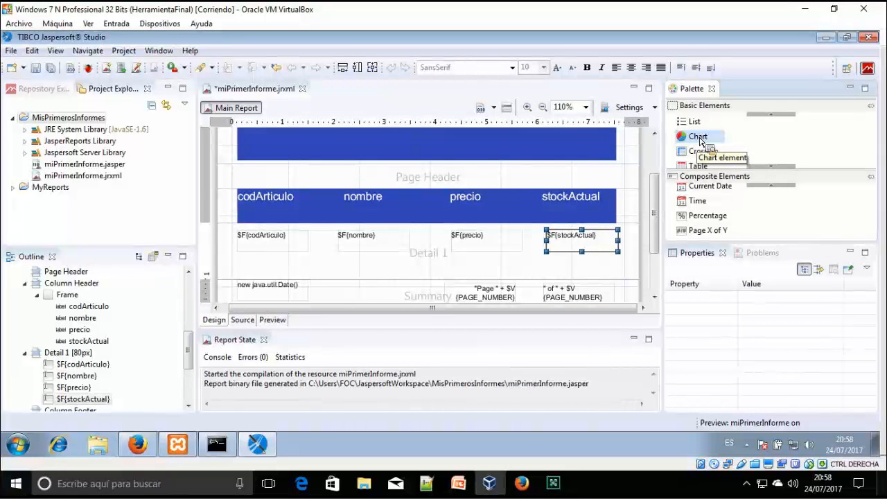
drag(702, 137, 561, 219)
drag(479, 262, 590, 219)
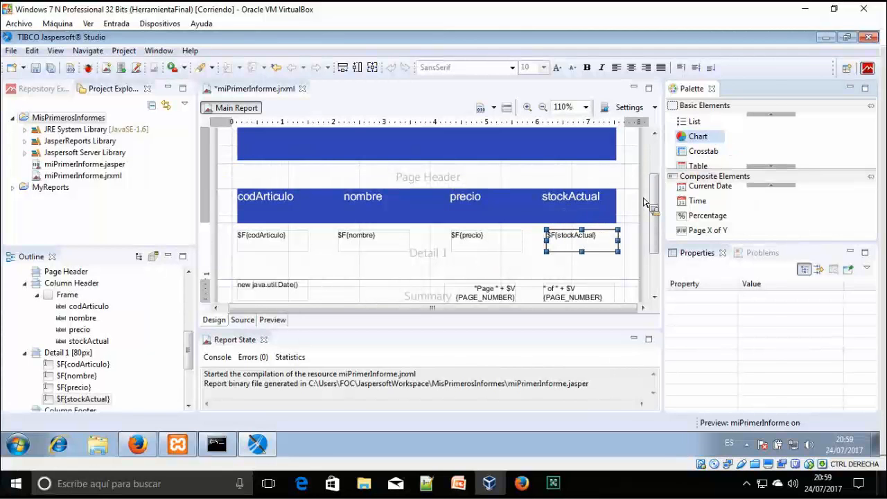
drag(644, 202, 644, 203)
click(746, 138)
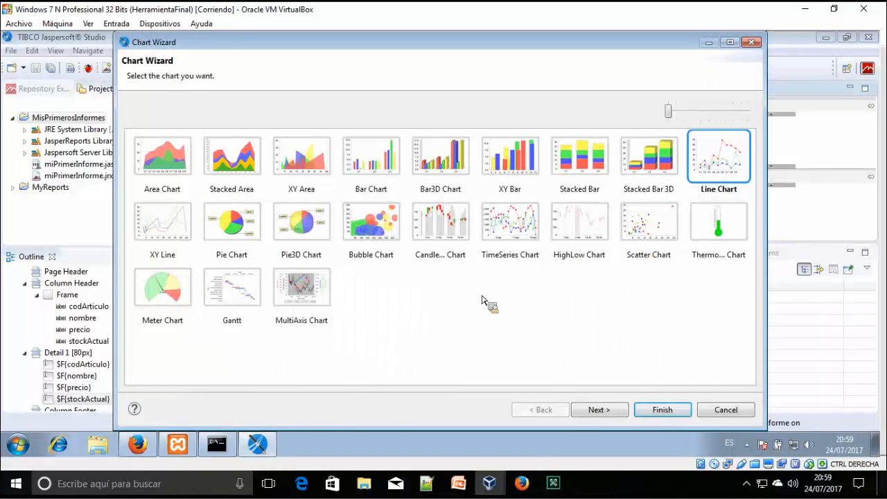
Close the Chart Wizard without adding a chart and check the report preview
click(221, 447)
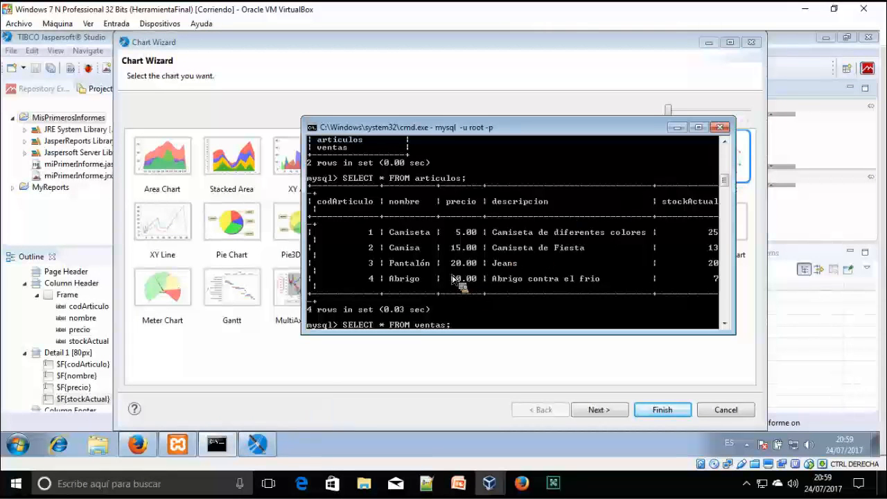
click(752, 43)
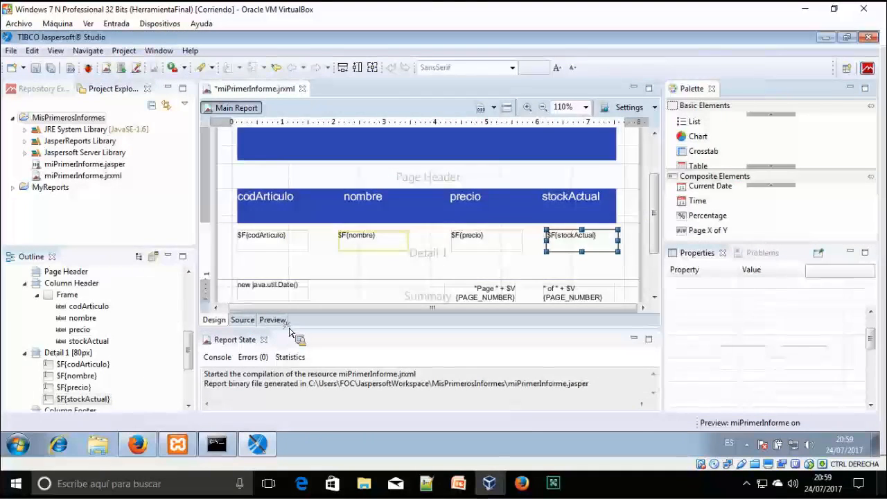
click(272, 320)
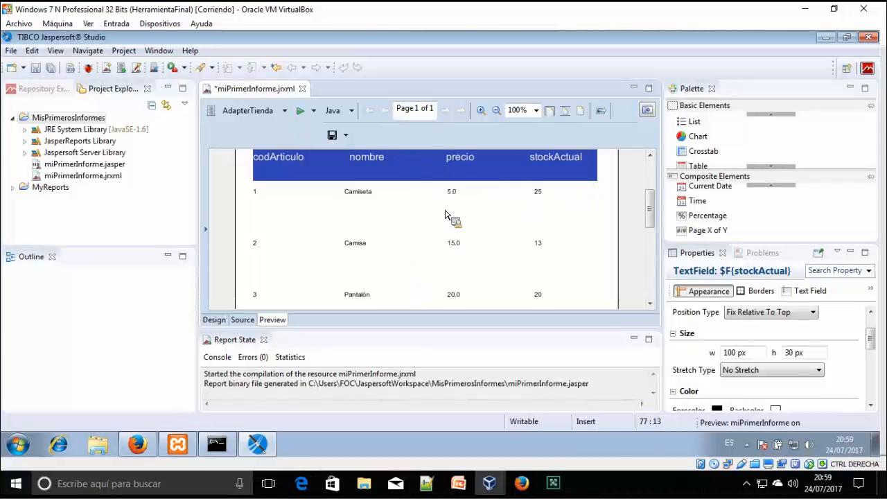
drag(450, 206, 698, 136)
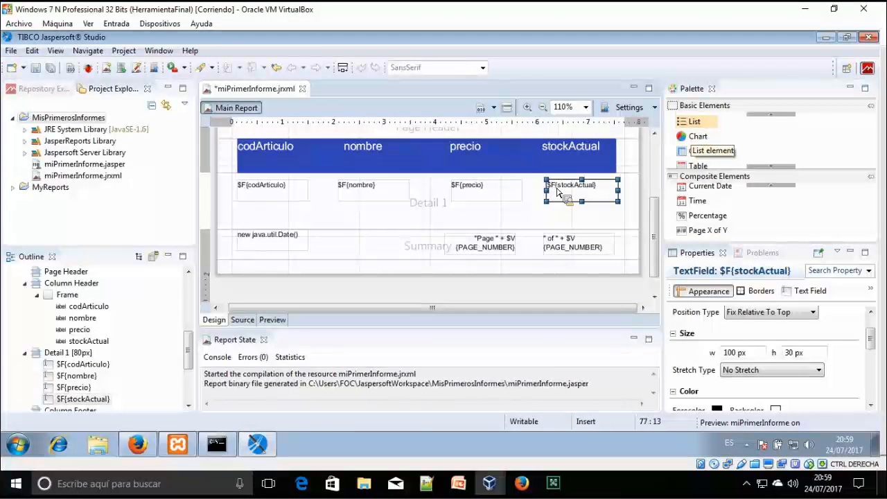
Run SELECT * FROM ventas in the MySQL console, then return to Jaspersoft Studio
click(221, 447)
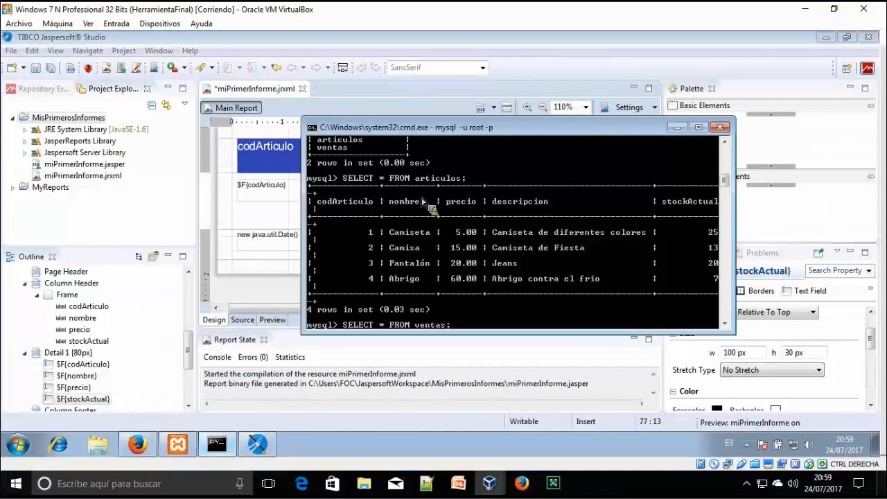
key(Return)
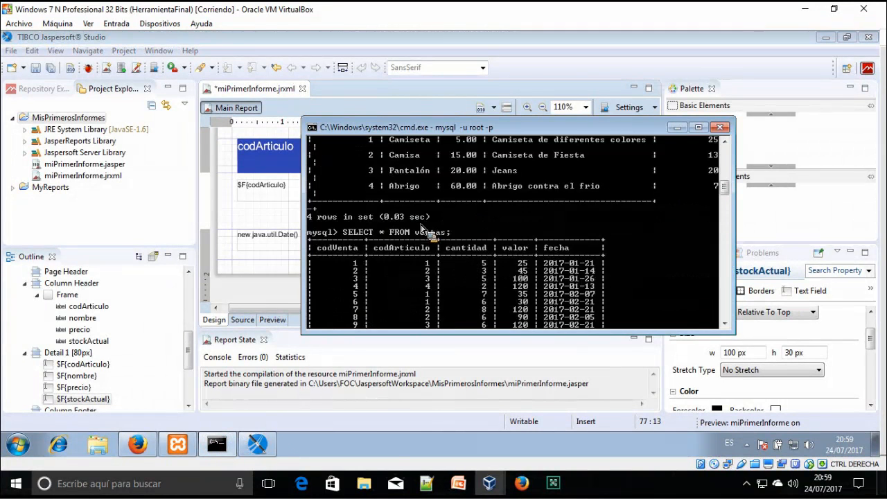
scroll(451, 232, up, 10)
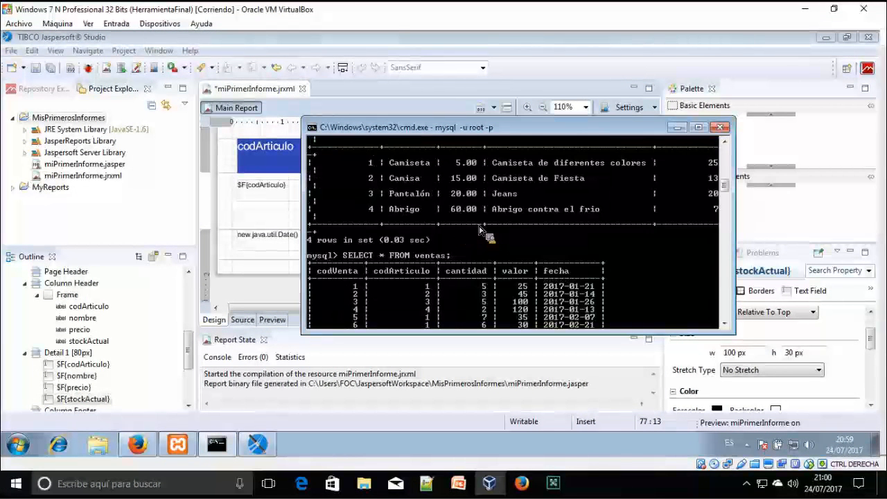
click(766, 156)
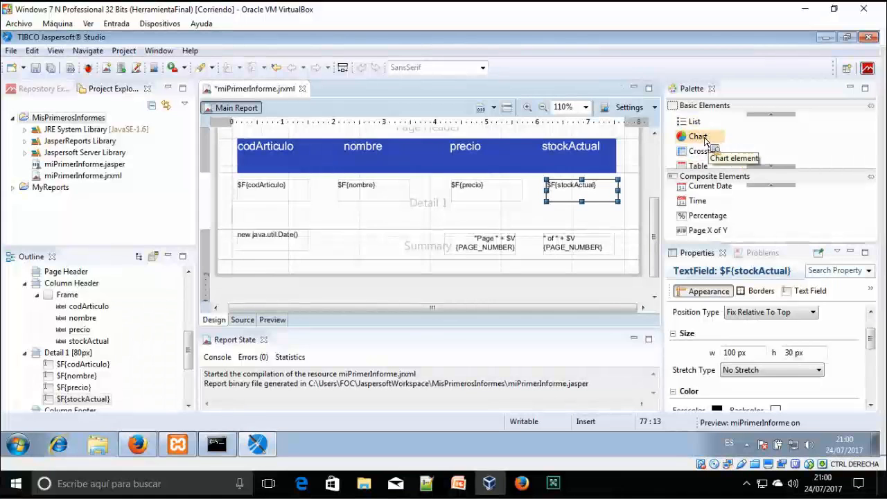
Abandon the date placement and stop screen sharing with Detener uso compartido in Adobe Connect
drag(710, 186, 506, 283)
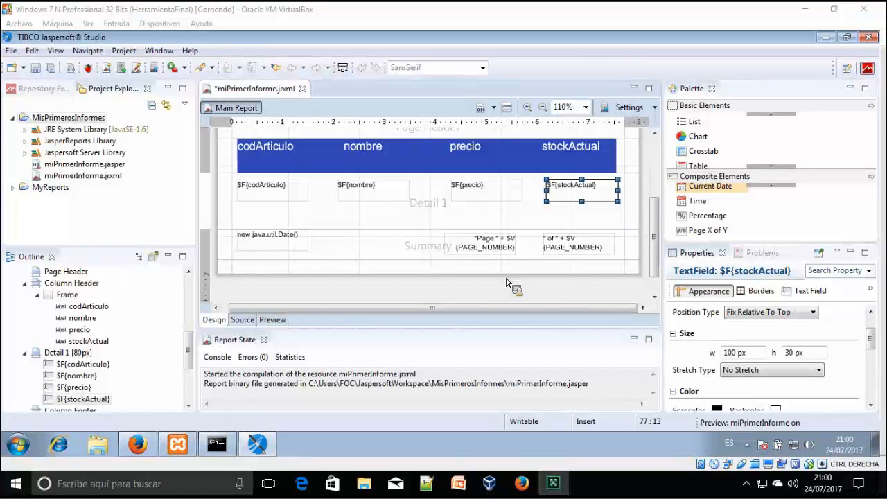
drag(506, 282, 506, 282)
drag(506, 283, 614, 130)
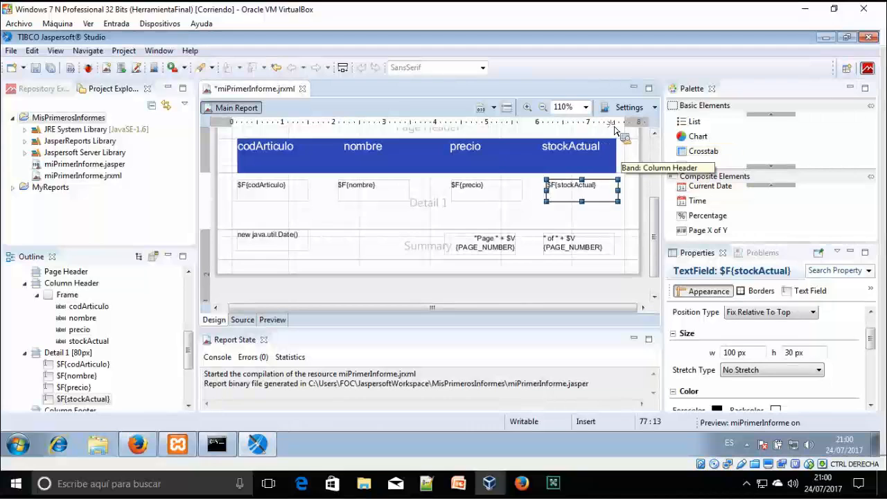
click(614, 130)
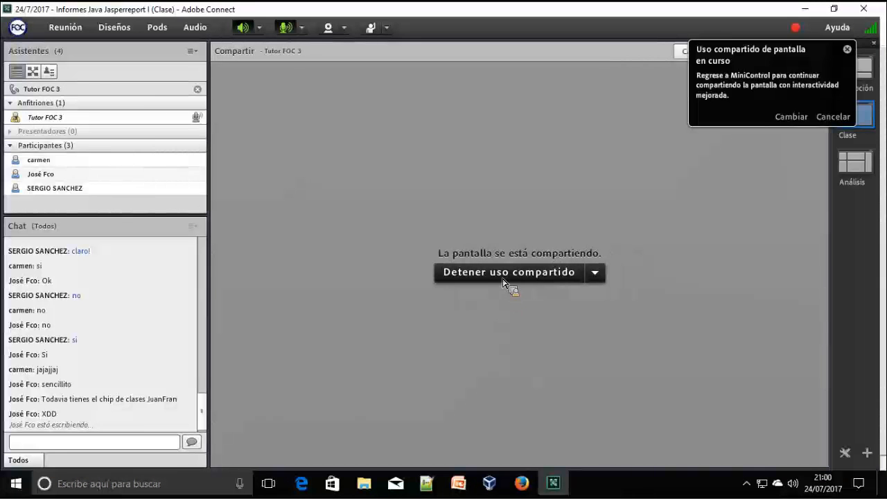
click(503, 280)
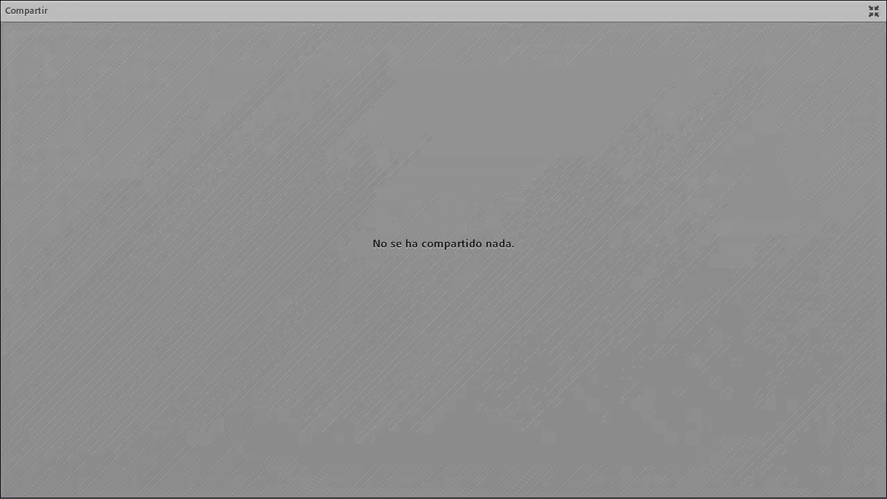